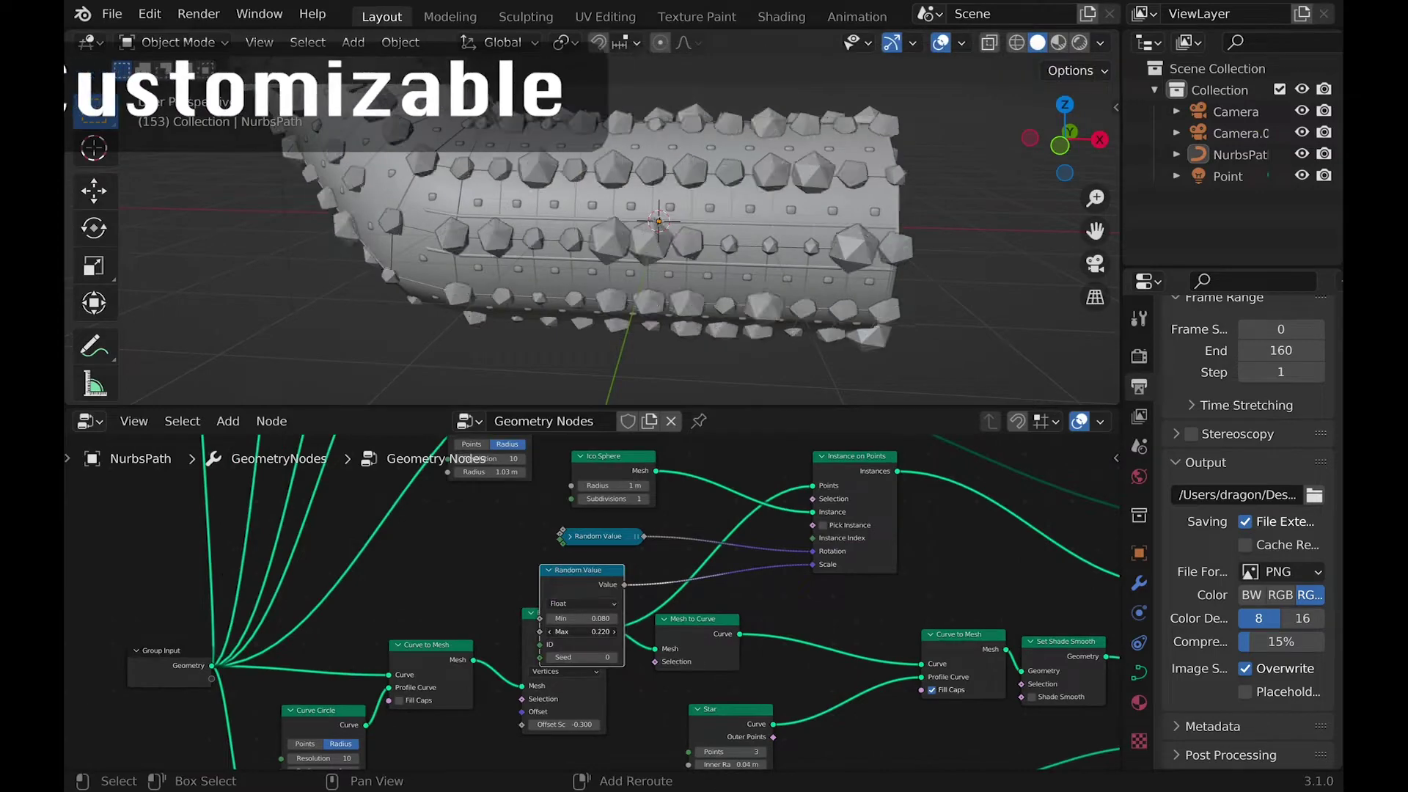
- Raise the Random Value maximum to 1.340 in the finished-tunnel preview
left_click_drag(583, 632, 624, 632)
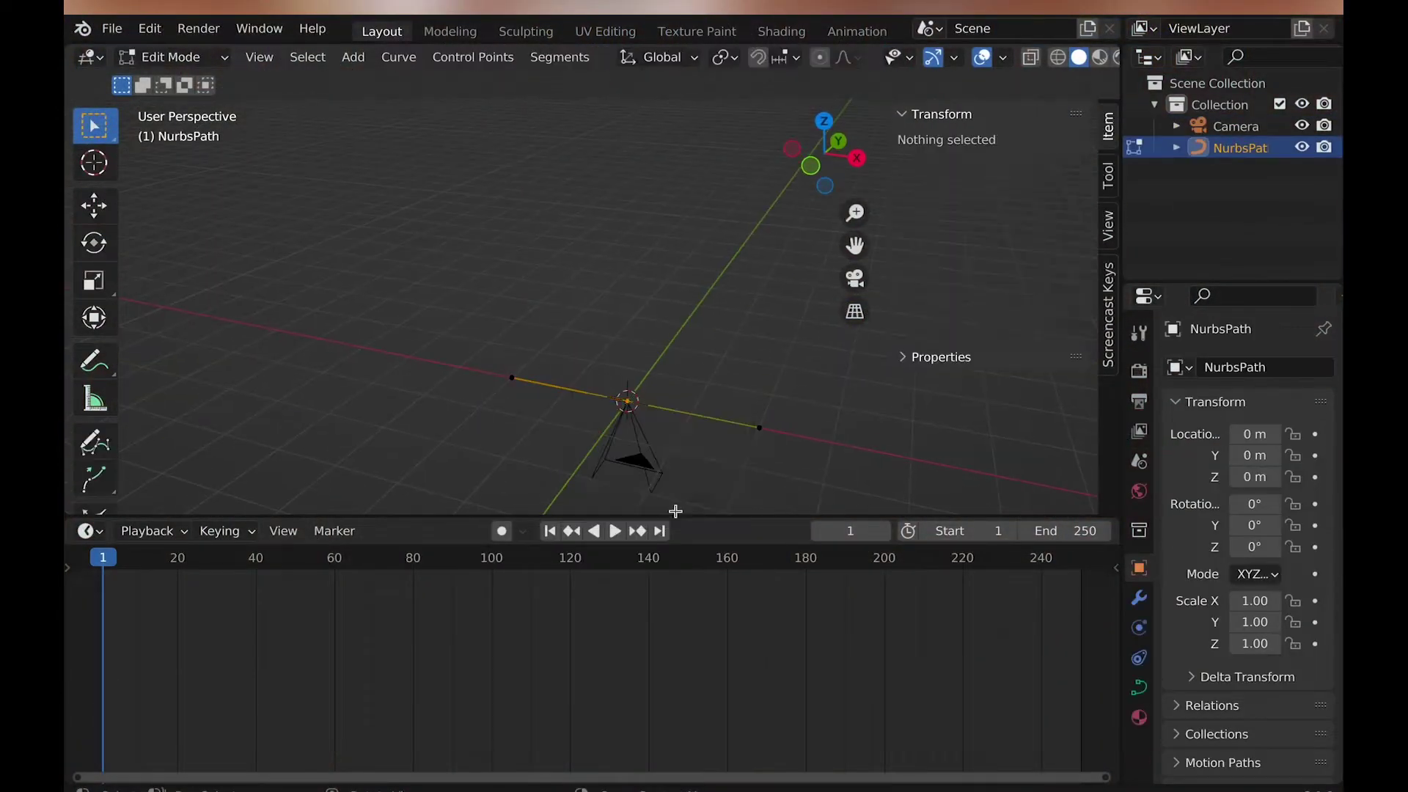
- Turn the timeline into a Geometry Node Editor and create a new node tree for the path
key("Tab")
key("Tab")
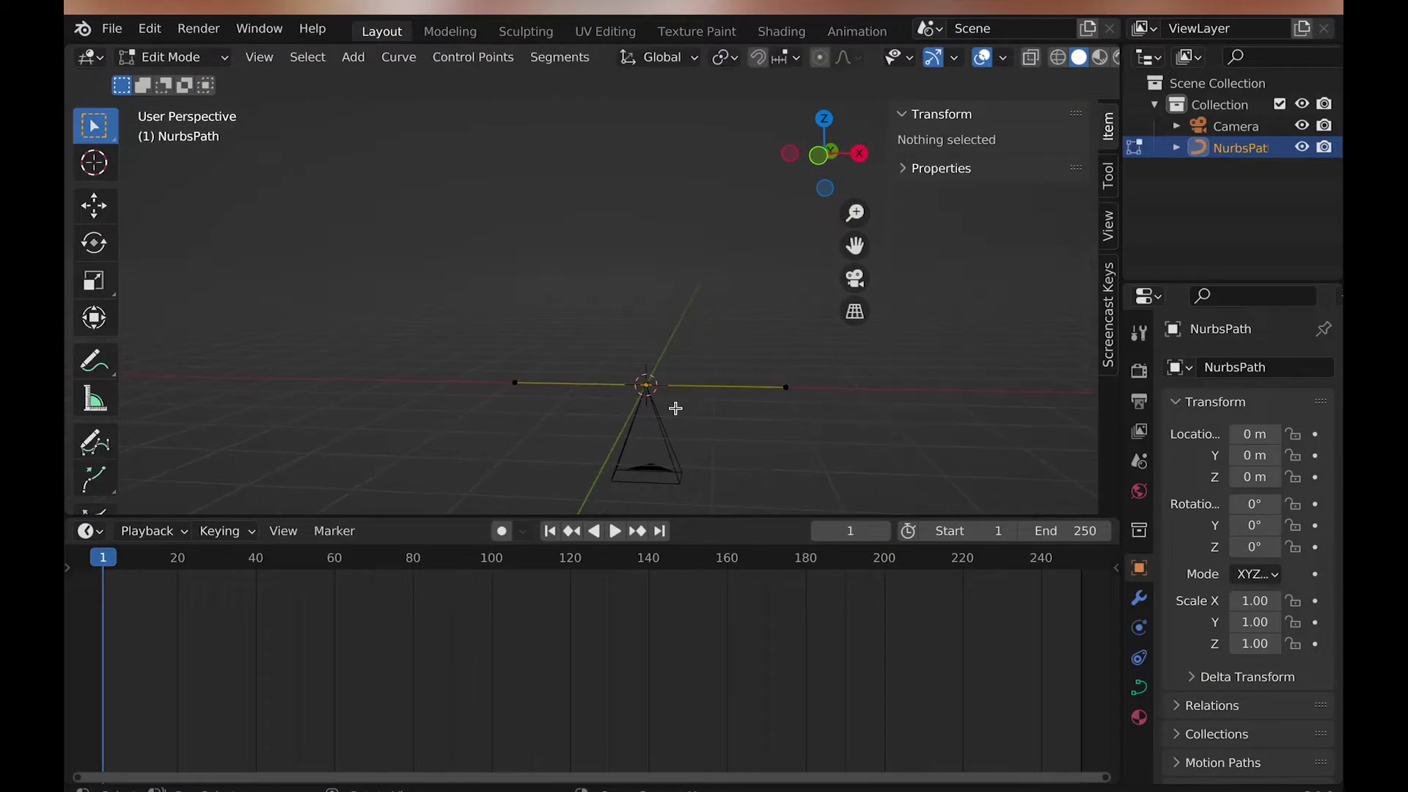
key("Tab")
left_click(89, 530)
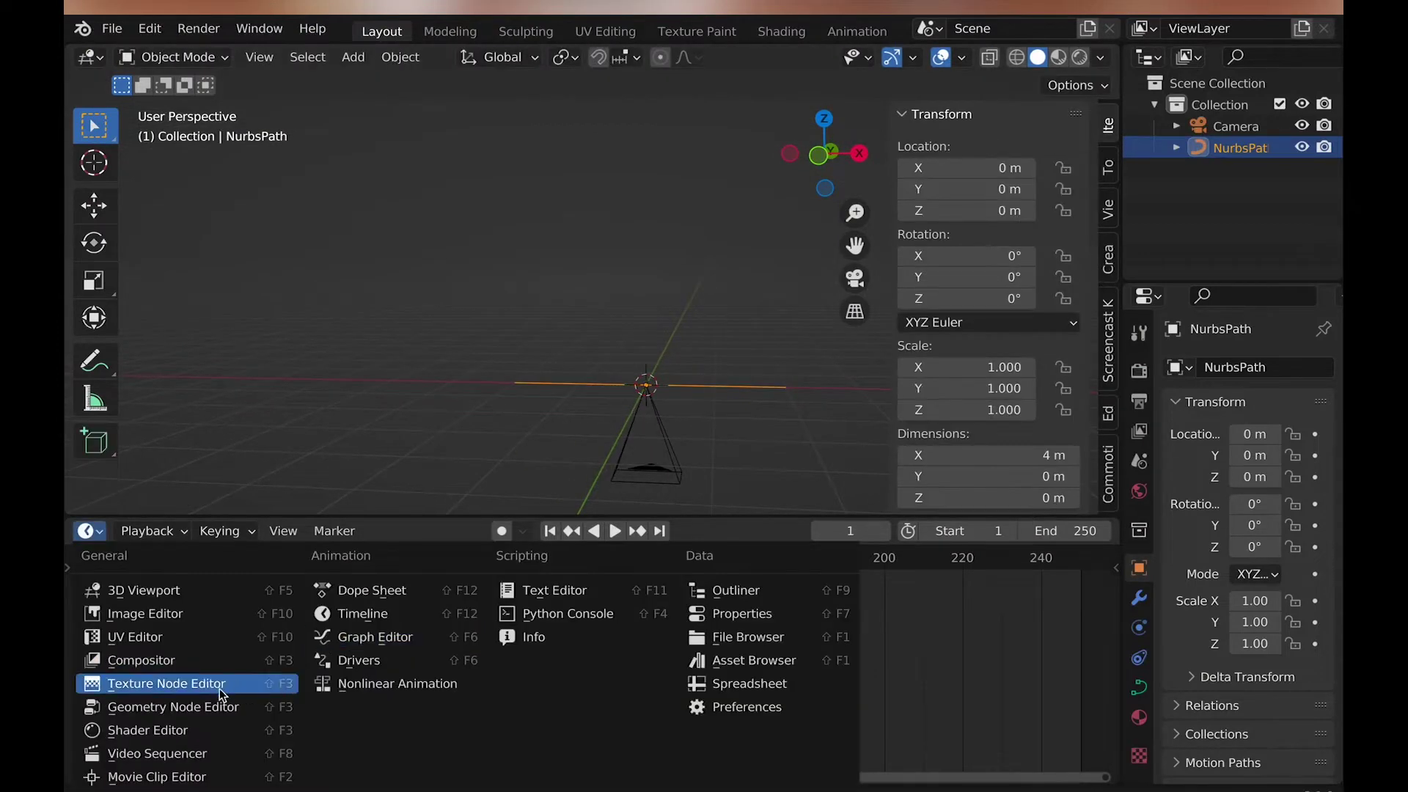
left_click(173, 707)
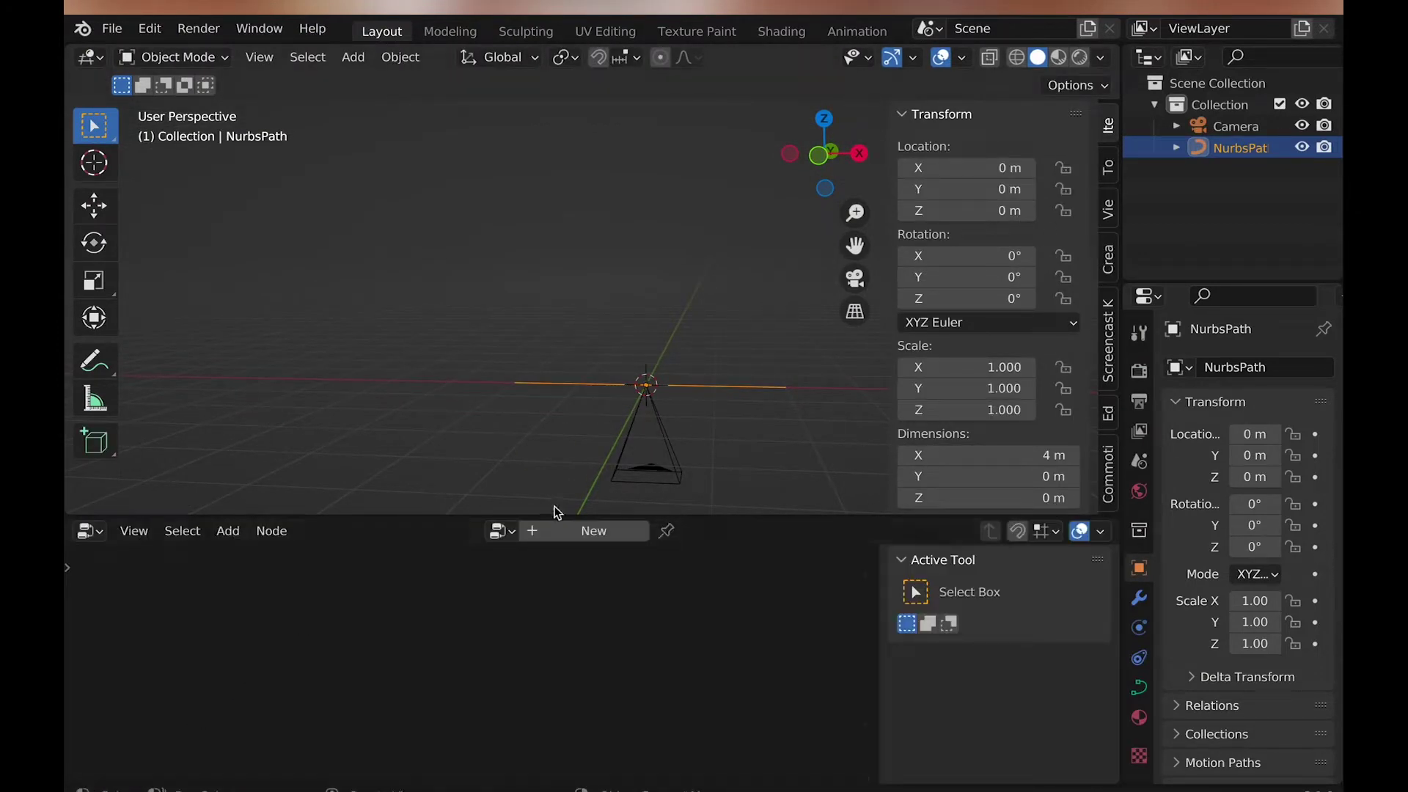
left_click(578, 539)
- Insert Curve to Mesh with a Curve Circle profile of resolution 10
key("shift+a")
type("to m")
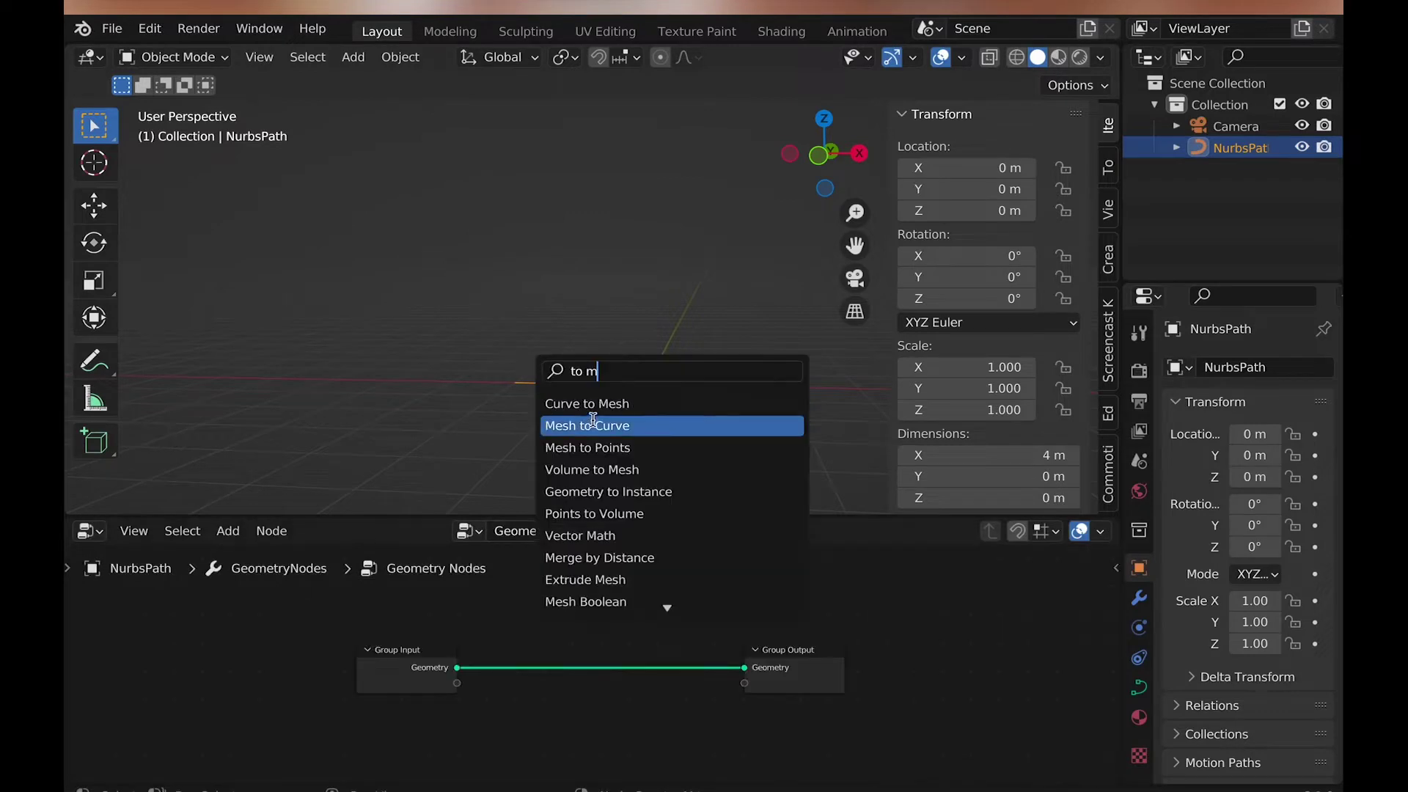
left_click(597, 424)
left_click(682, 650)
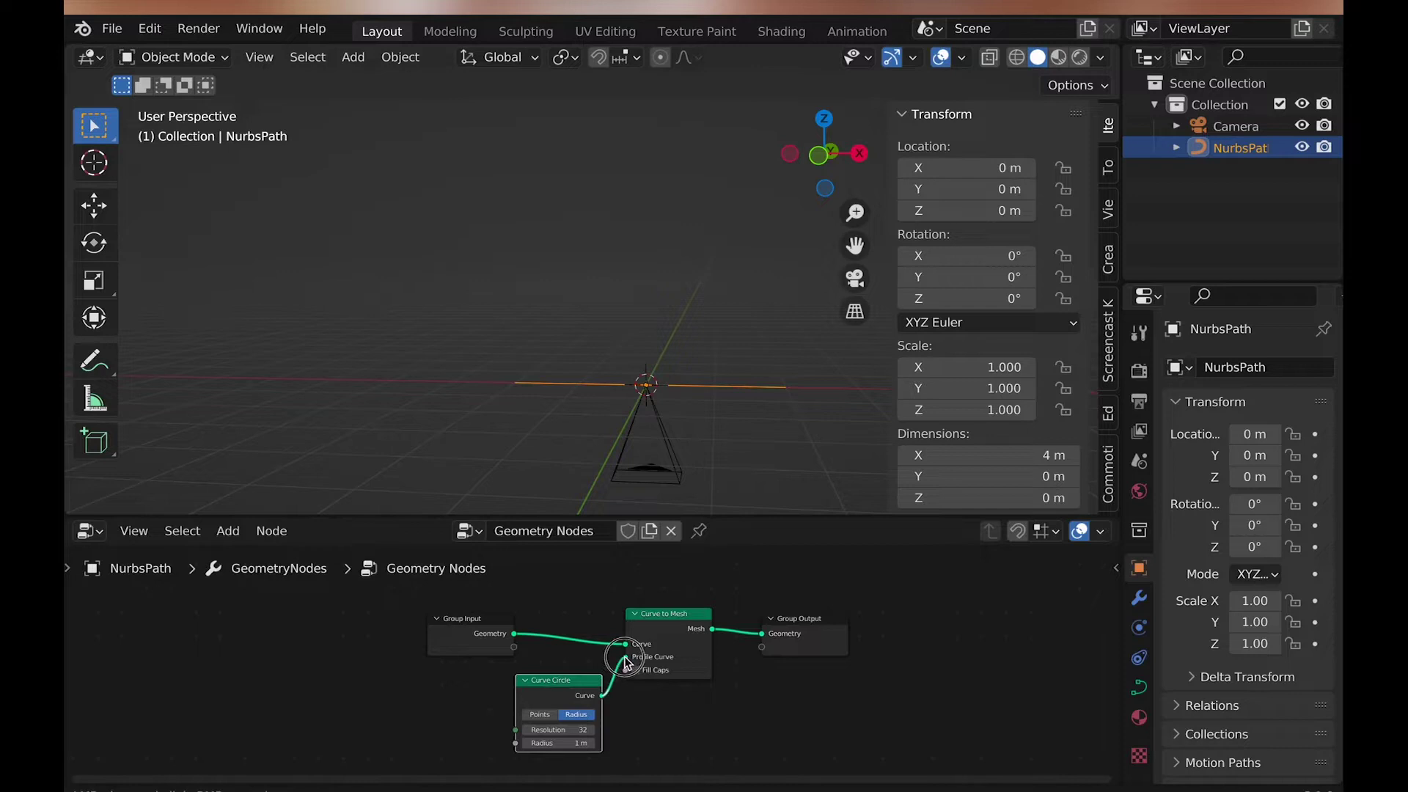
left_click_drag(628, 664, 625, 657)
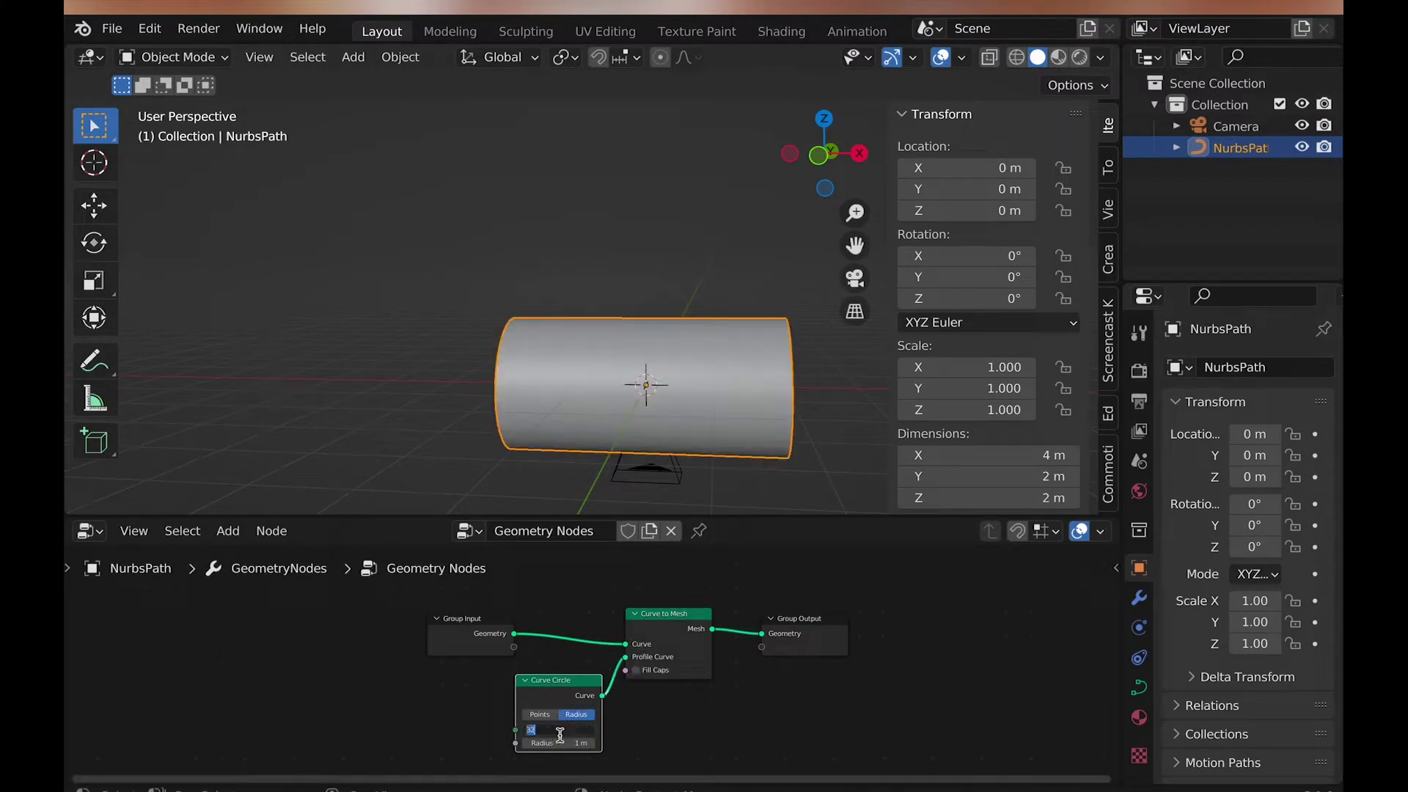
type("10")
key("Return")
- Add a Set Shade Smooth node to the tree
middle_click_drag(821, 278, 675, 276)
key("F3")
type("set smoo")
key("Return")
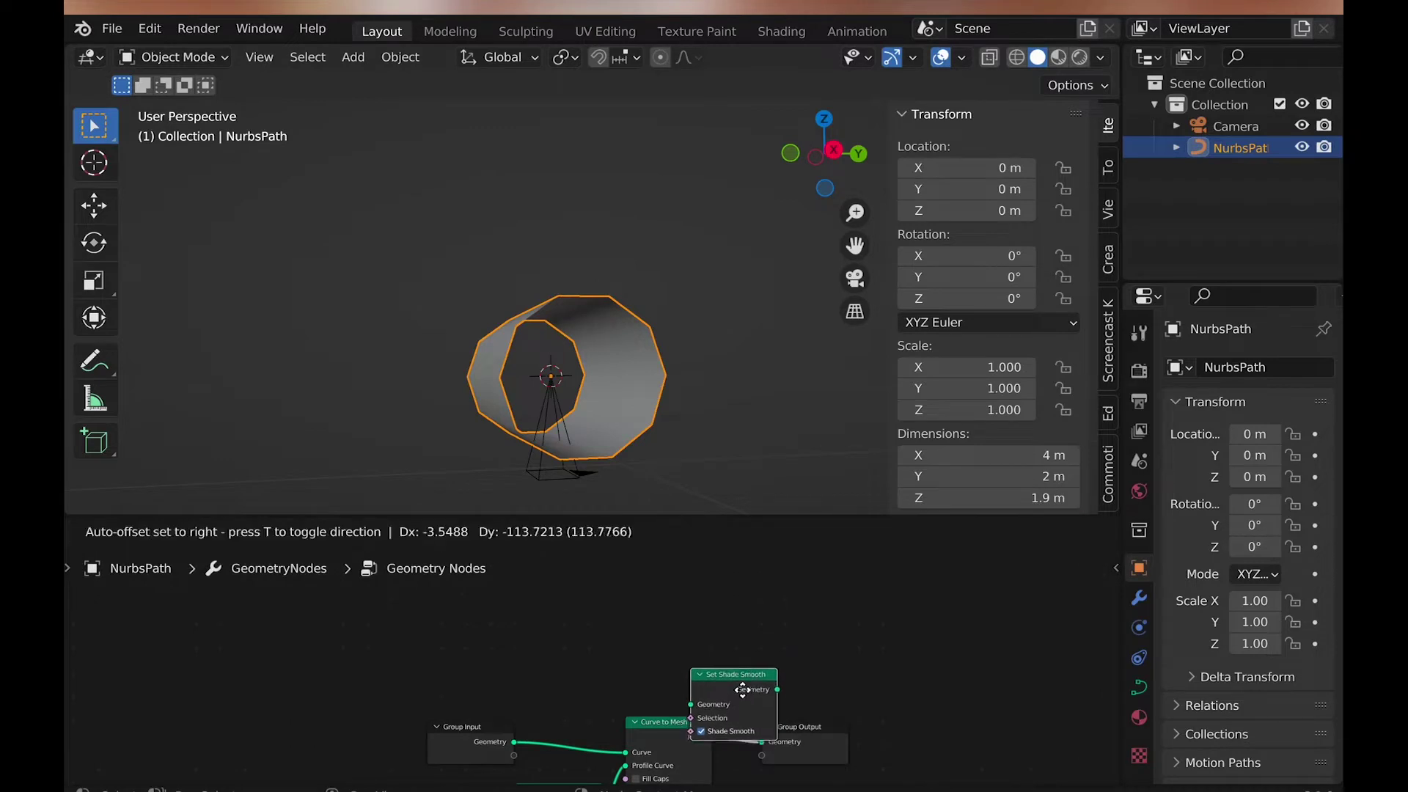
- Place Set Shade Smooth before the Group Output with smoothing turned off
left_click(752, 697)
left_click(717, 679)
middle_click_drag(587, 358, 585, 366)
- Insert an Extrude Mesh node before the shading step, set to Vertices mode
key("F3")
type("extrude")
key("Return")
left_click(643, 616)
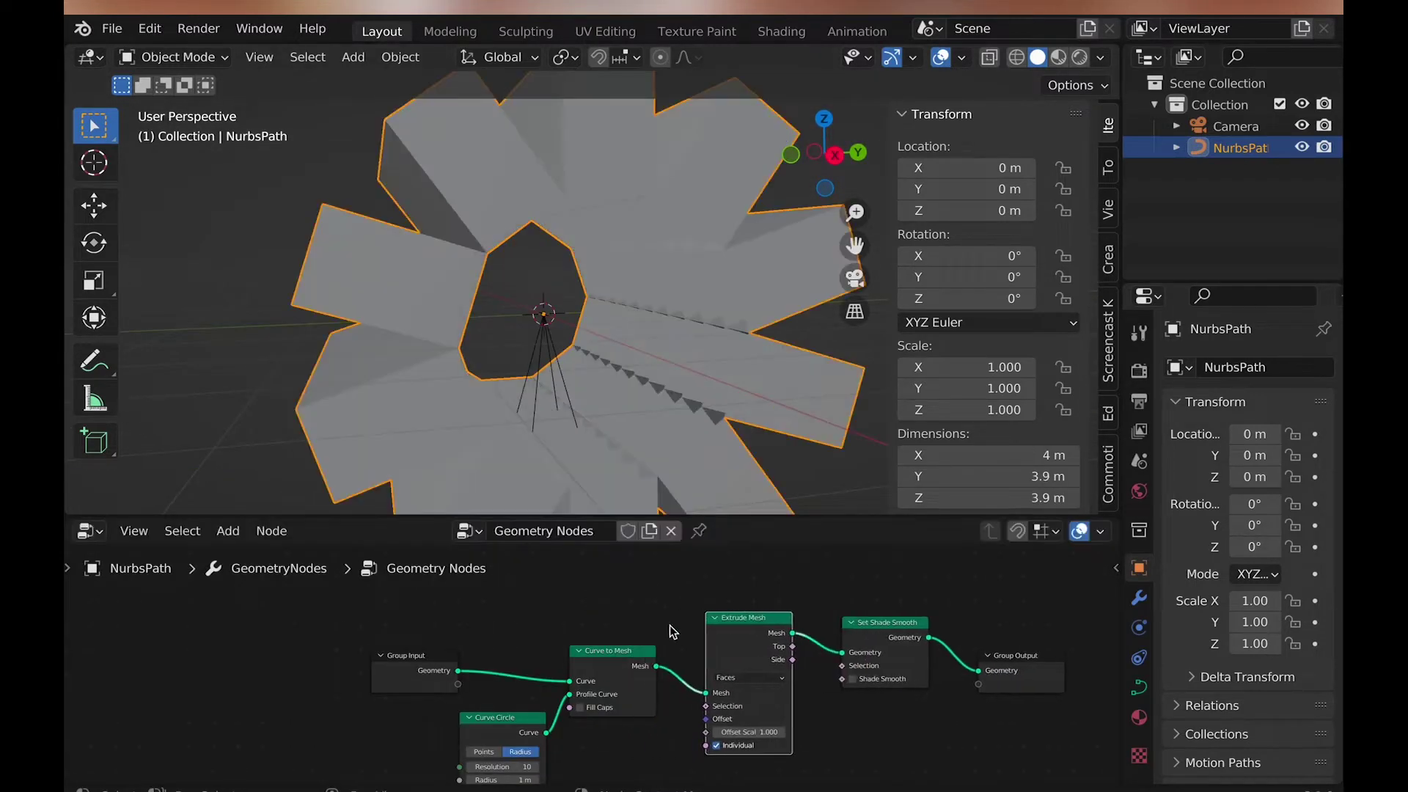
left_click(645, 674)
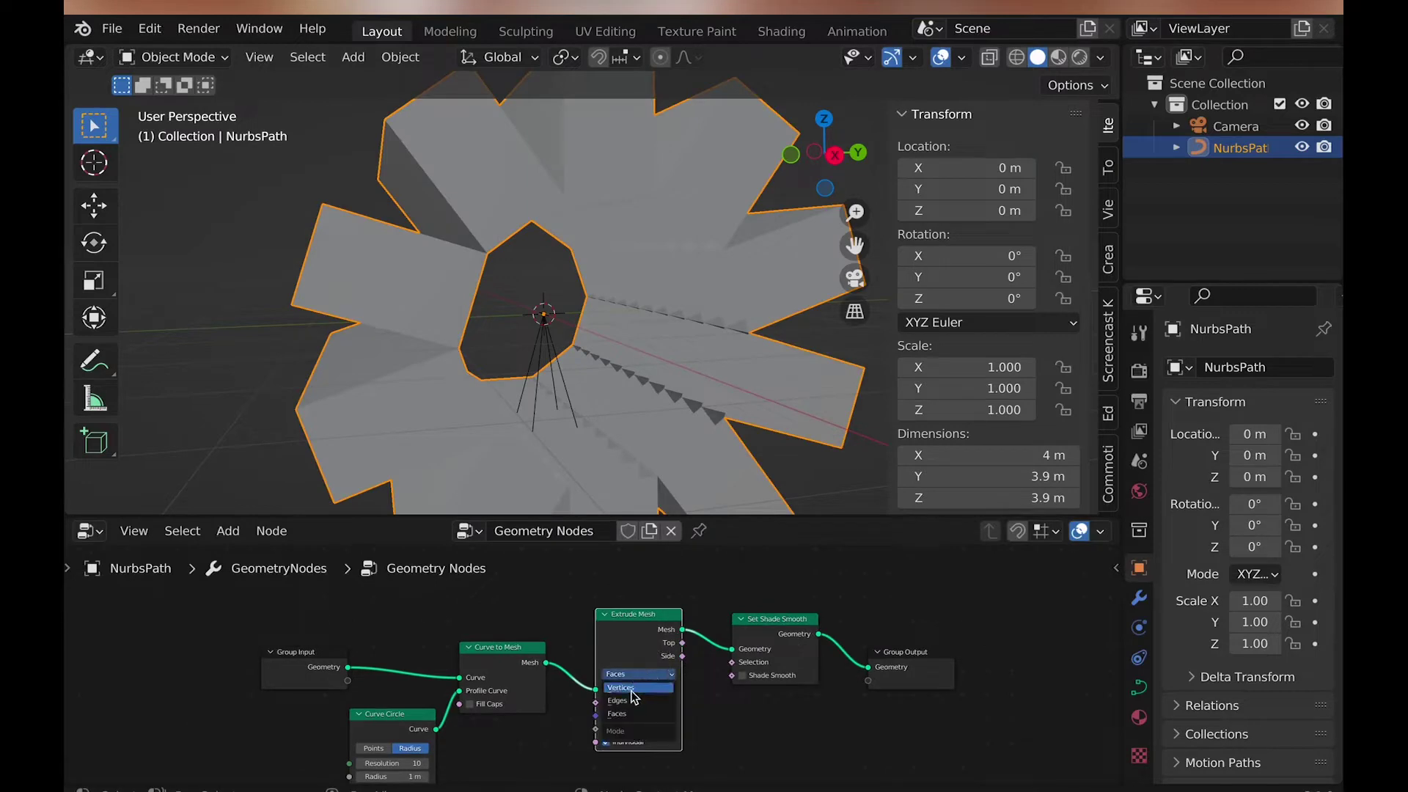
left_click(632, 689)
- Set the Extrude Mesh Offset Scale to -0.300 so spikes point into the tube
middle_click_drag(636, 308, 648, 287)
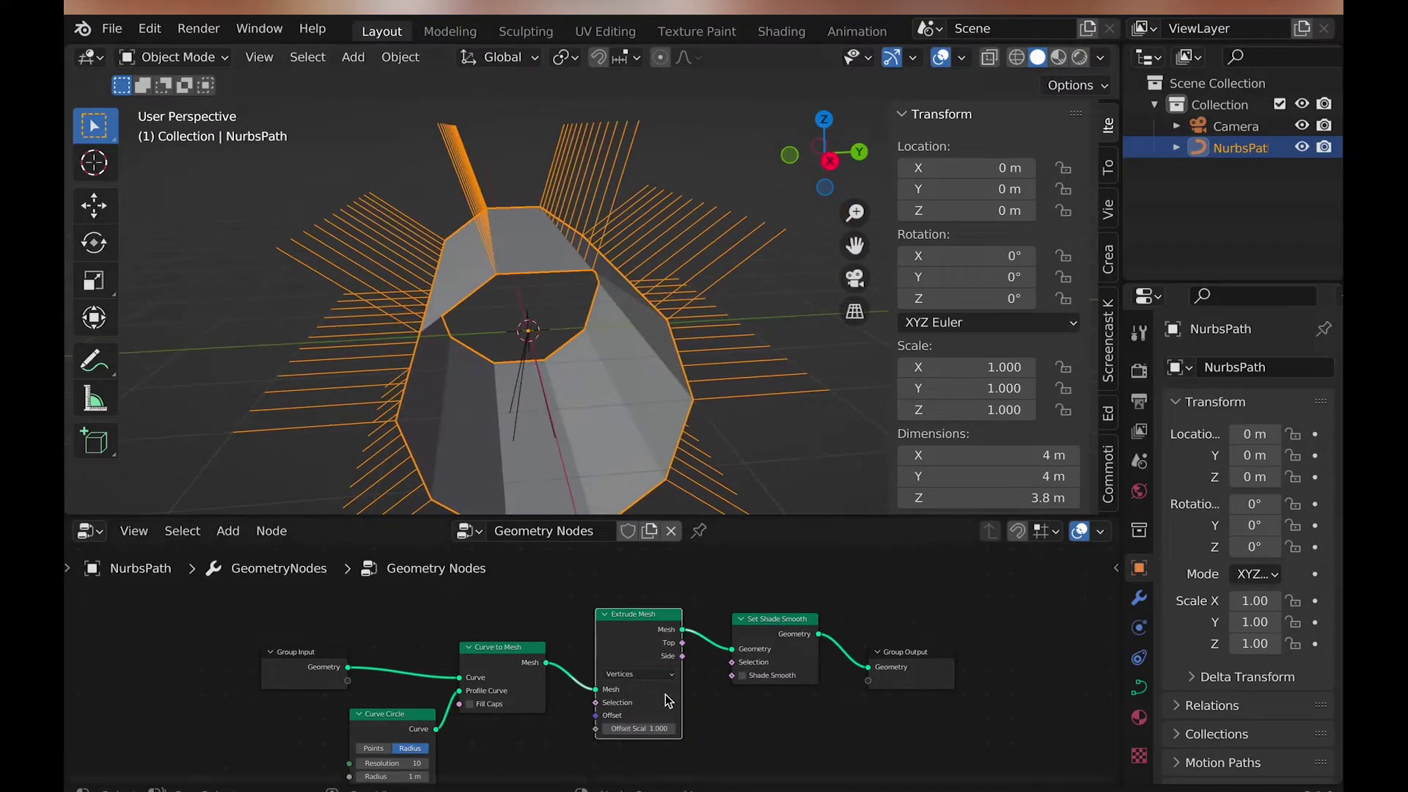
left_click_drag(640, 728, 639, 729)
left_click(639, 727)
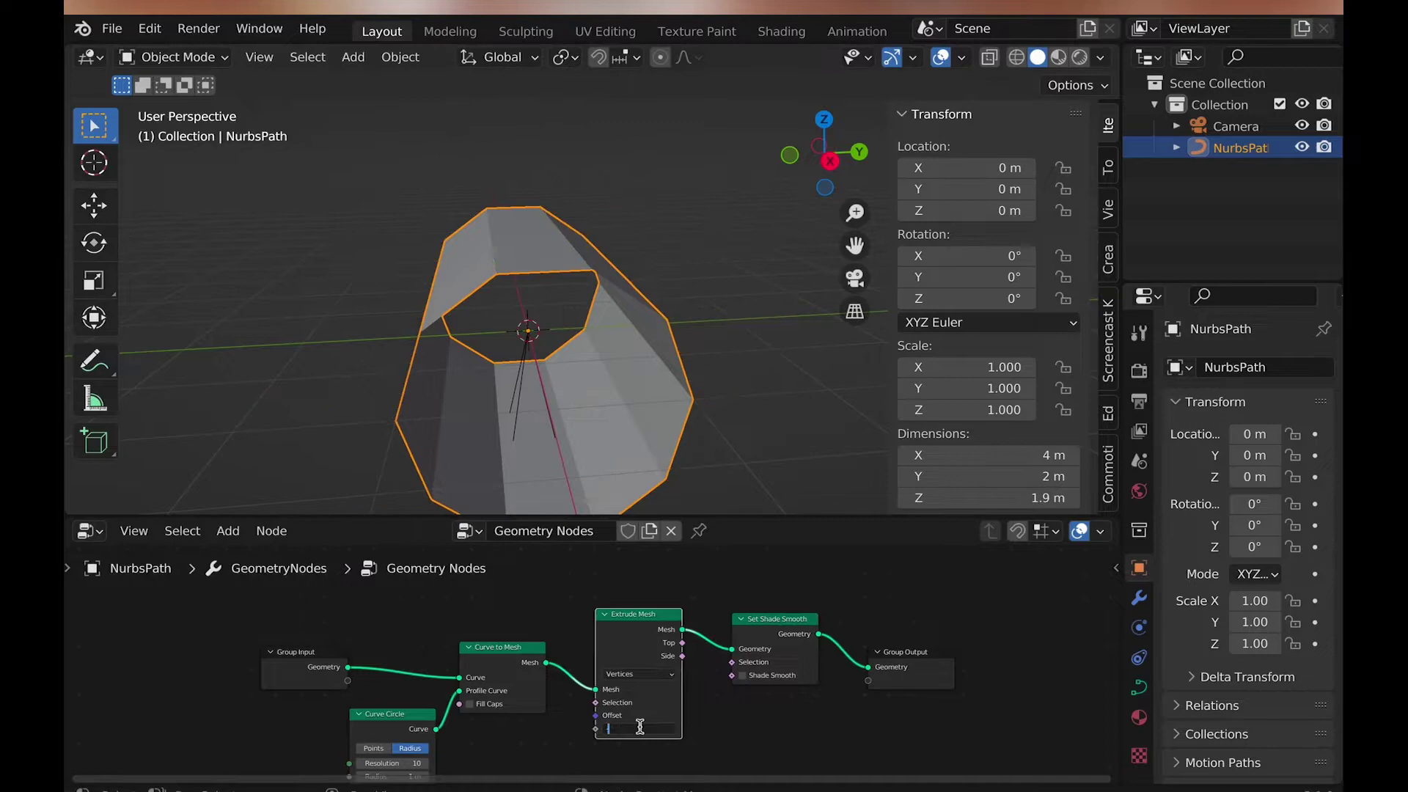
type("-0.5")
key("Return")
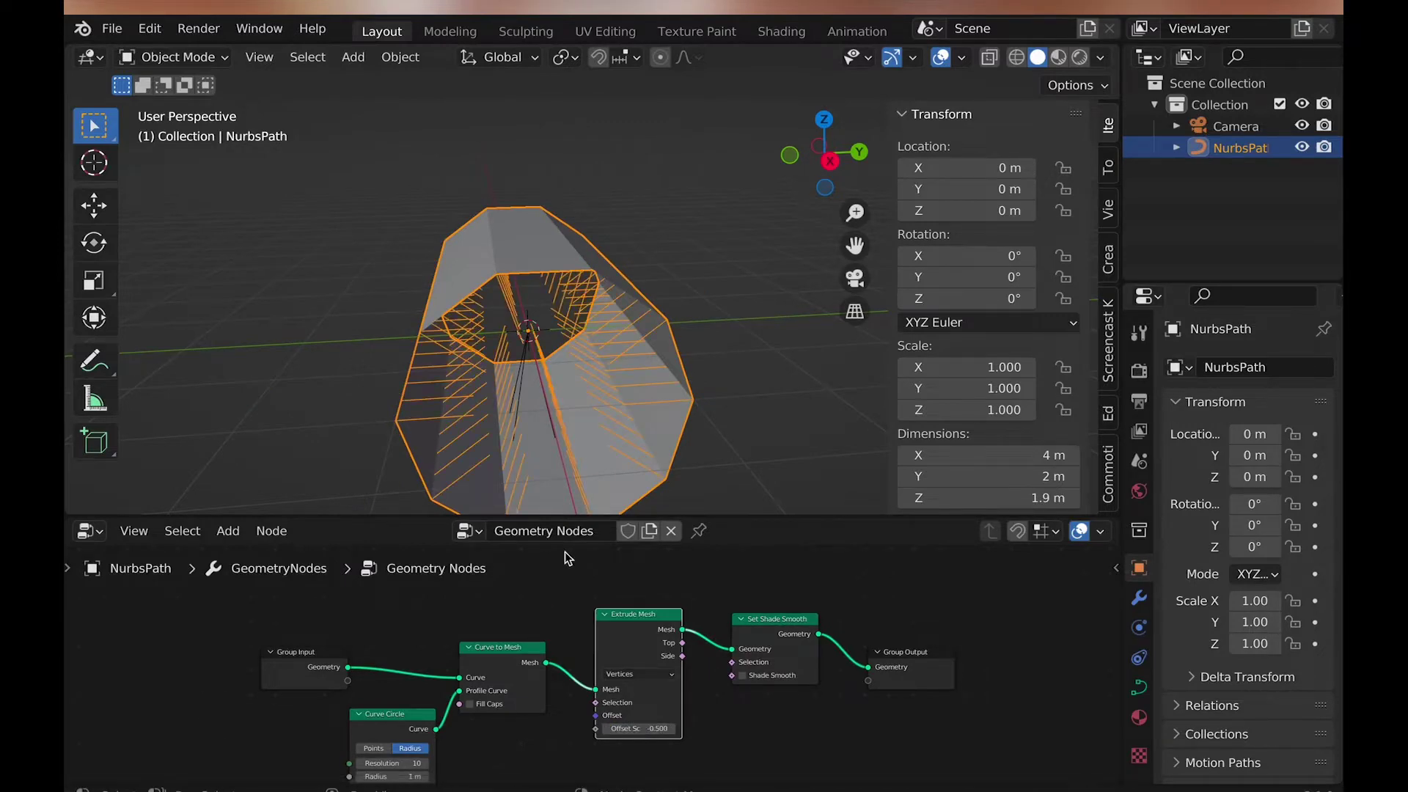
middle_click_drag(565, 551, 558, 578)
mouse_move(592, 439)
middle_mouse_down()
mouse_move(594, 424)
mouse_move(600, 445)
middle_mouse_up()
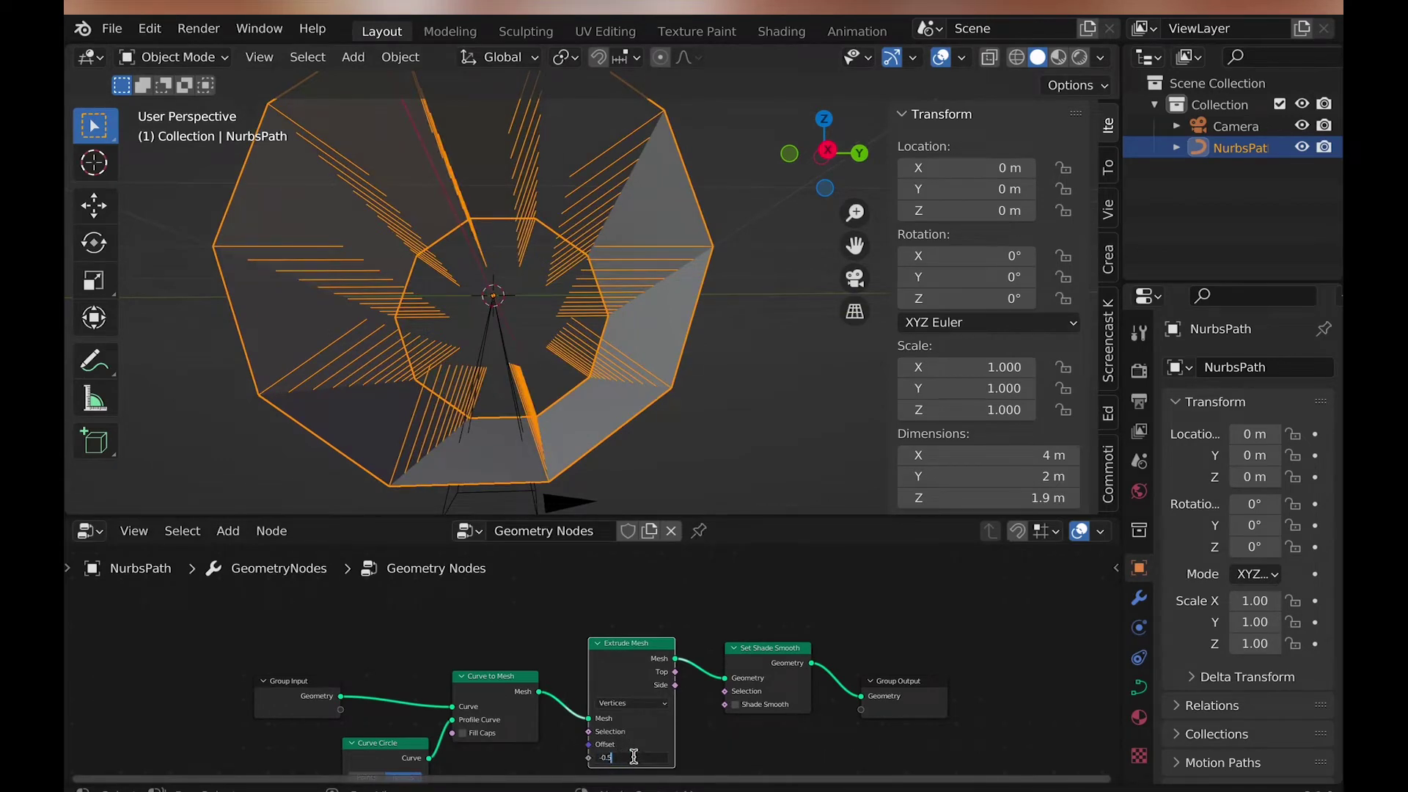
key("BackSpace")
type("3")
key("Return")
middle_click_drag(563, 467, 552, 424)
- Use a 6-point Star as the beam profile with 0.04 m inner and 0.02 m outer radii
key("n")
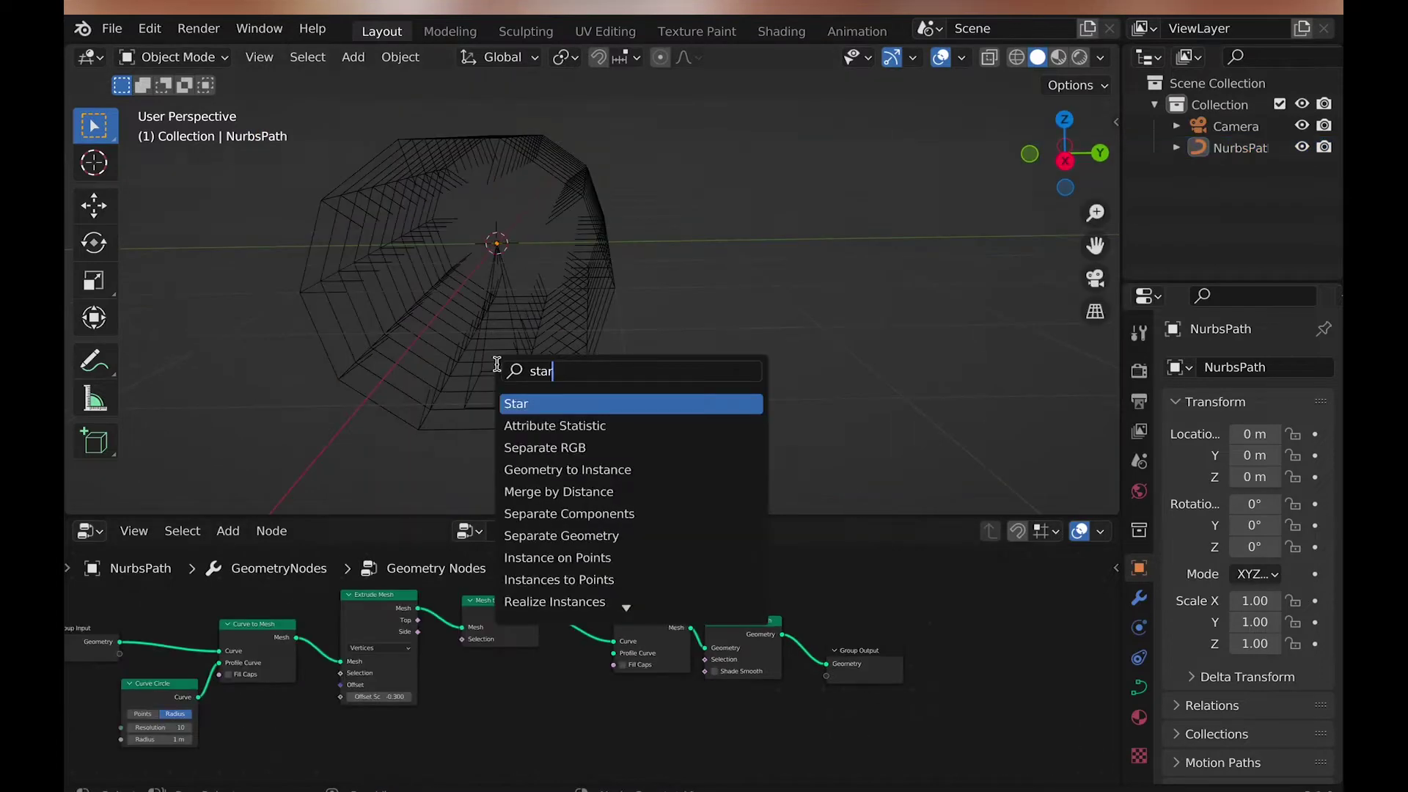
key("Return")
left_click(496, 650)
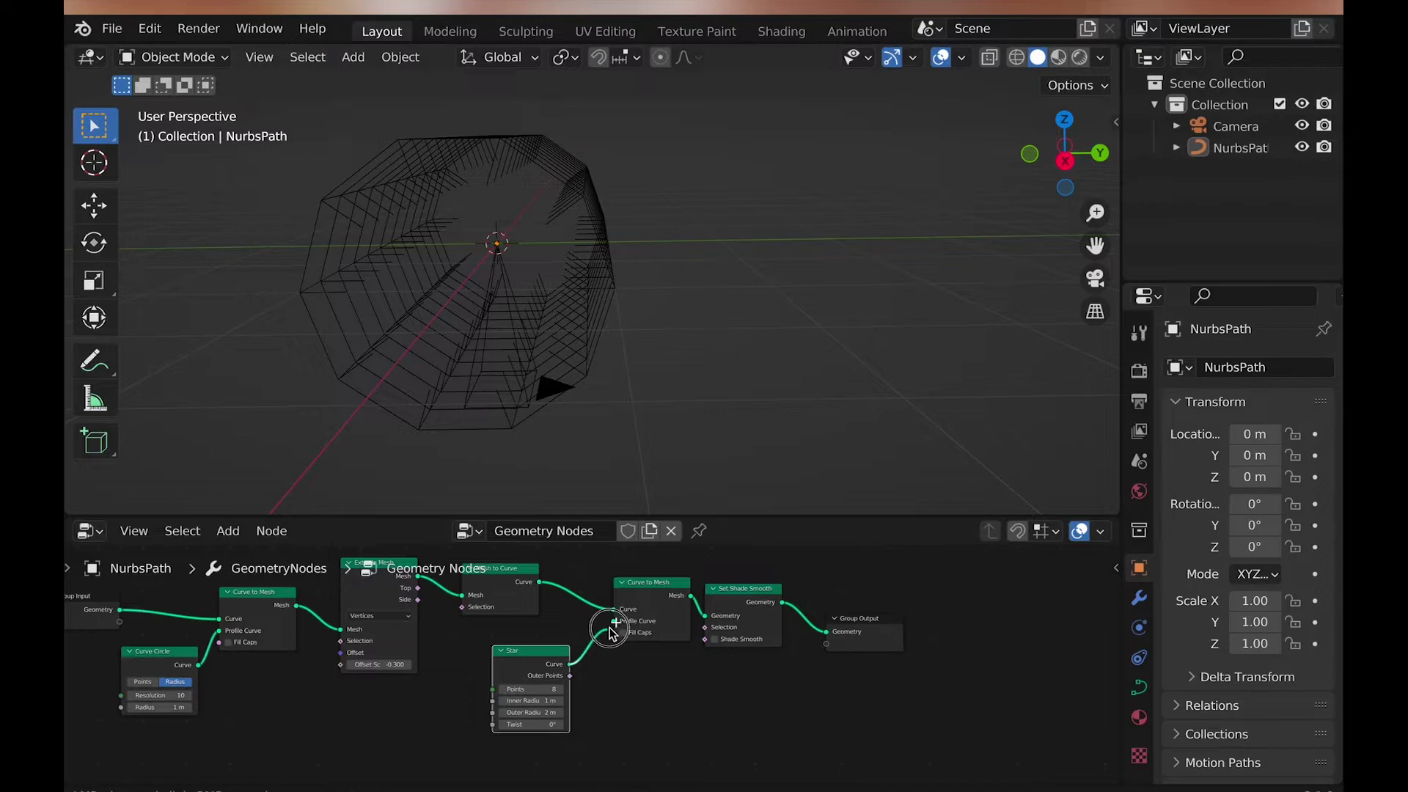
left_click_drag(616, 624, 614, 621)
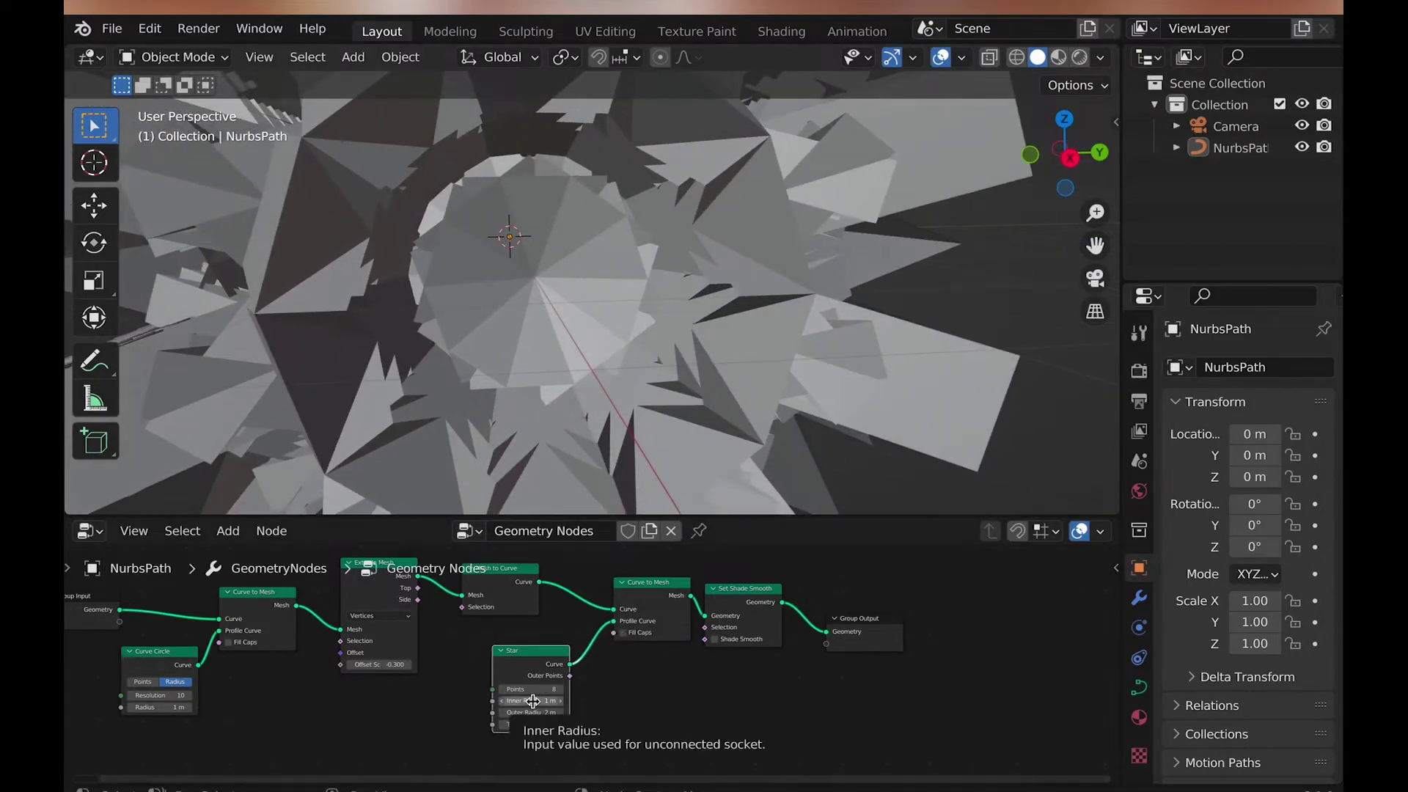
scroll(532, 701, "up", 2)
mouse_move(532, 702)
left_mouse_down()
mouse_move(470, 702)
mouse_move(541, 691)
left_mouse_up()
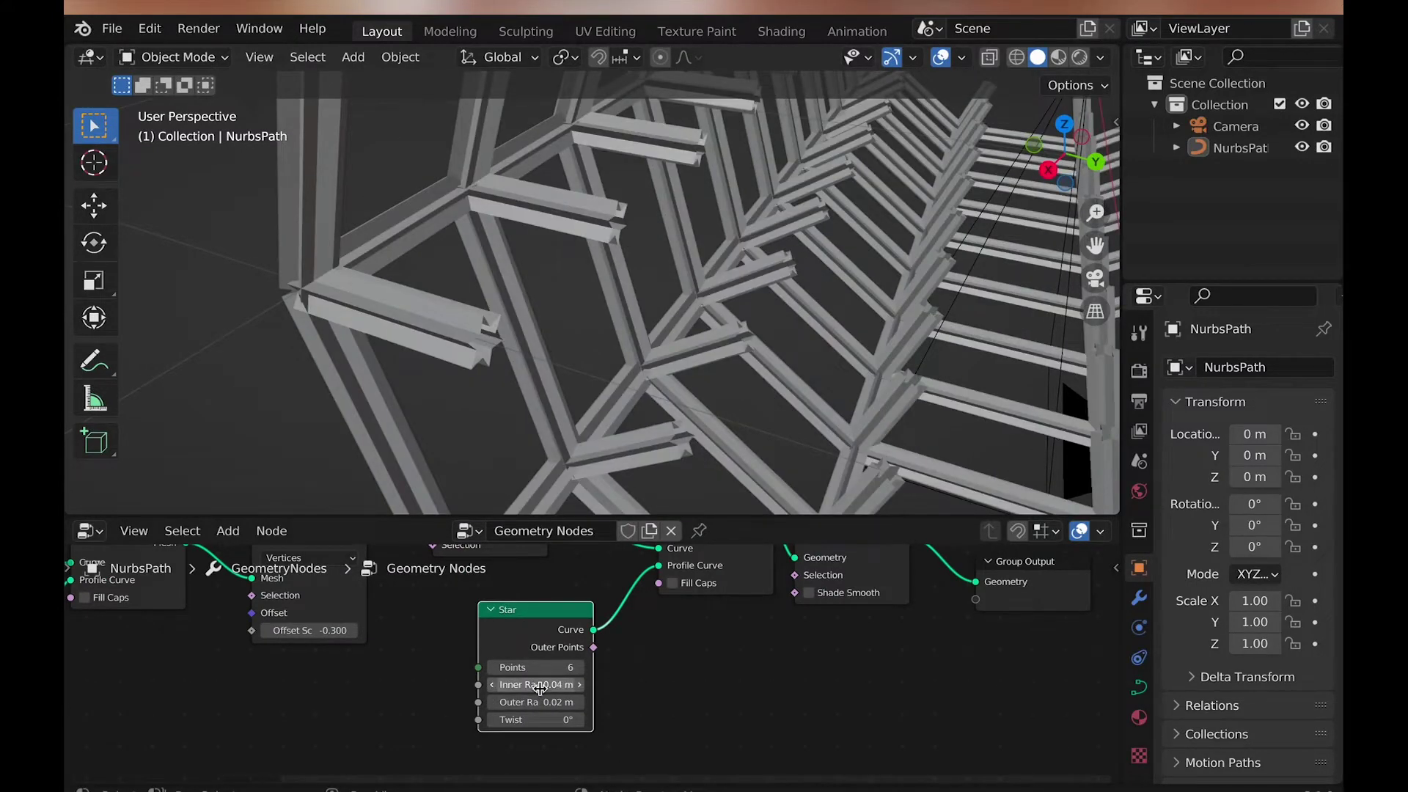
scroll(636, 678, "up", 3)
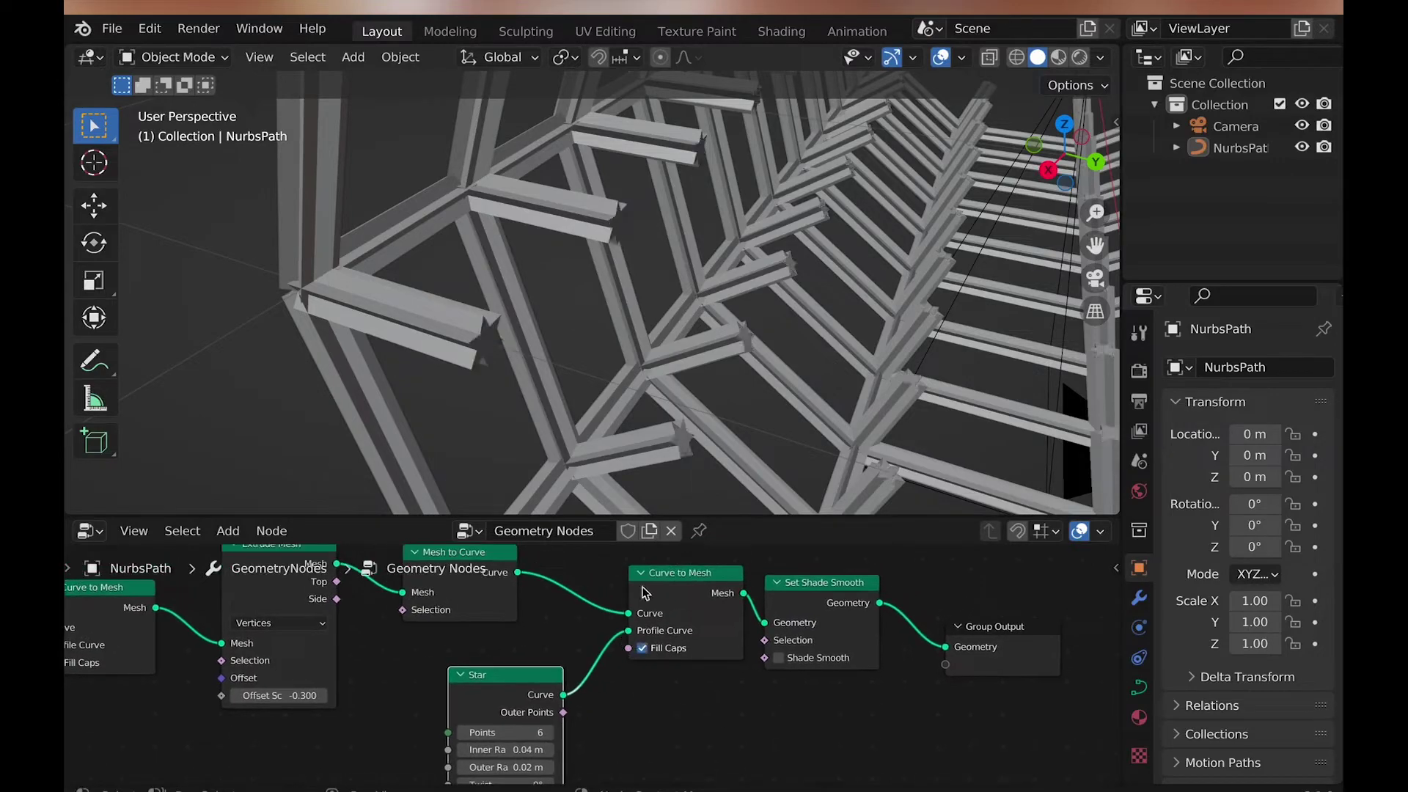
scroll(646, 383, "down", 10)
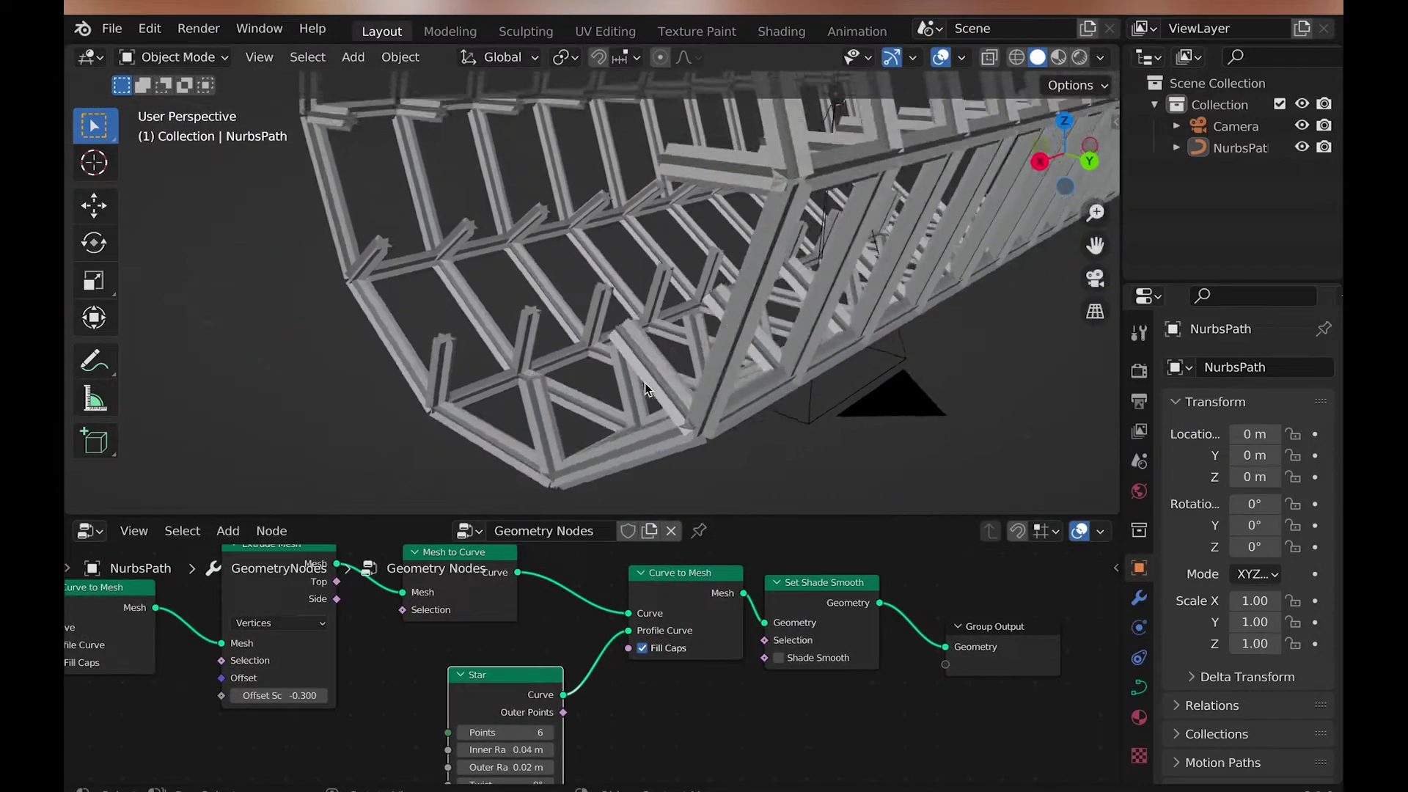
- Duplicate the Curve Circle and Curve to Mesh nodes and feed the path into the copy
scroll(645, 383, "down", 10)
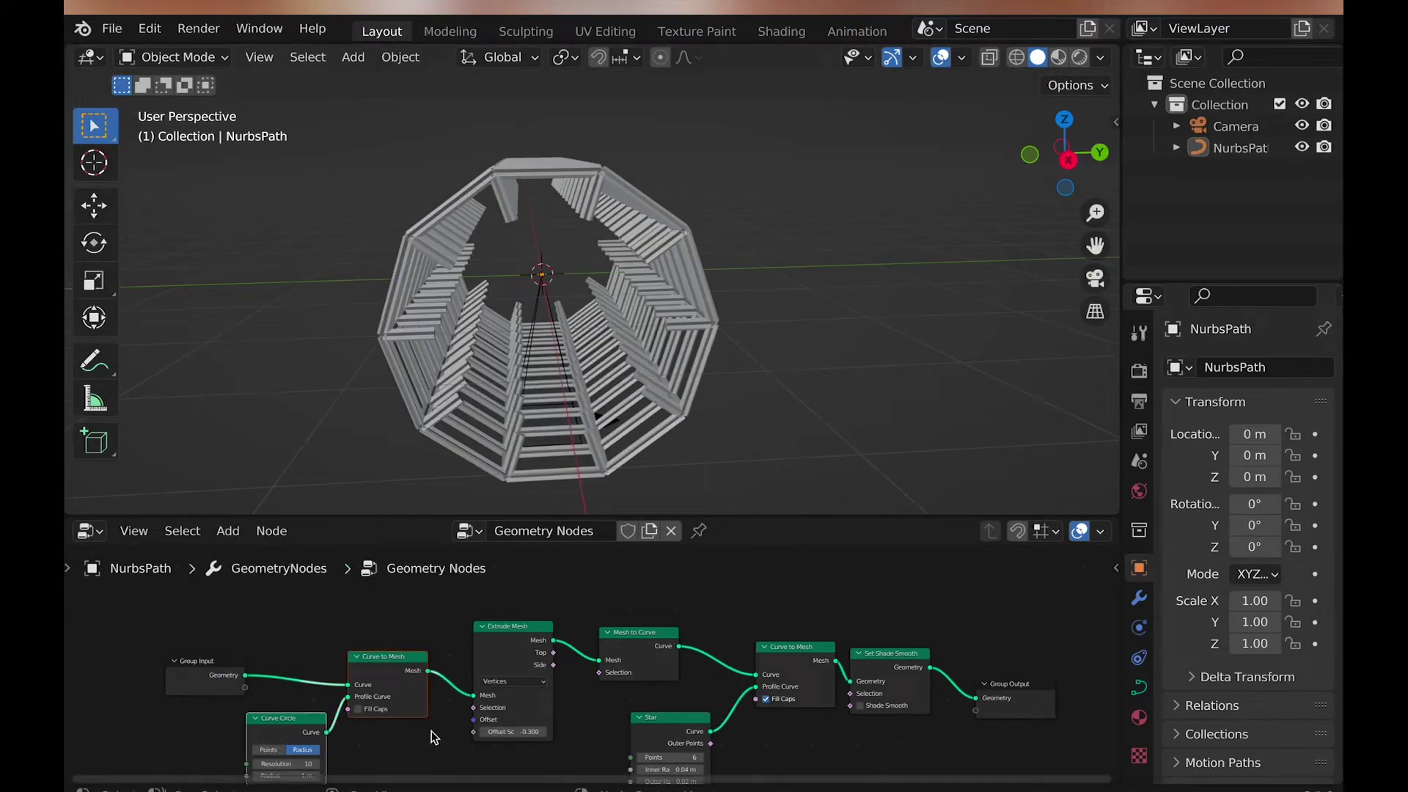
key("shift+d")
left_click_drag(418, 591, 626, 704)
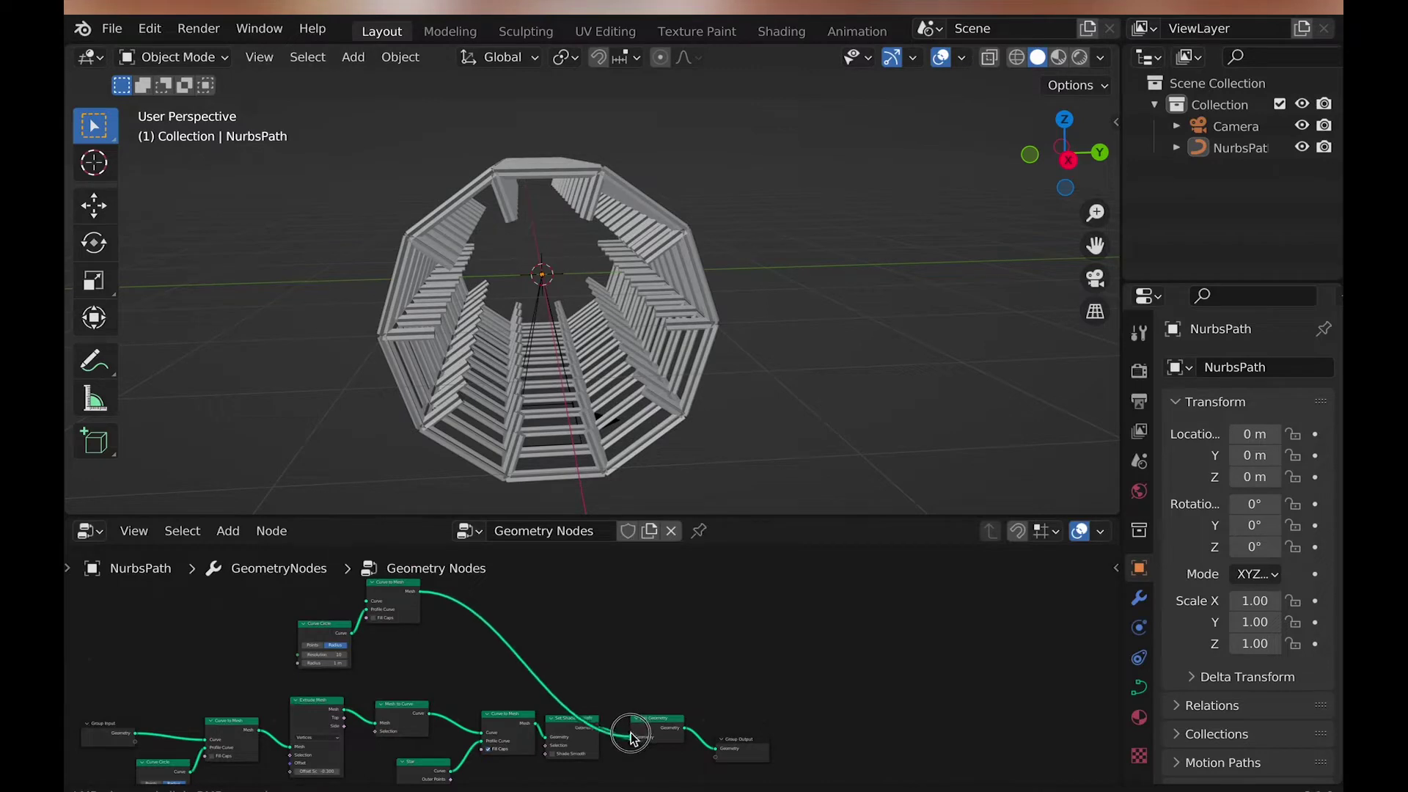
scroll(512, 748, "up", 4)
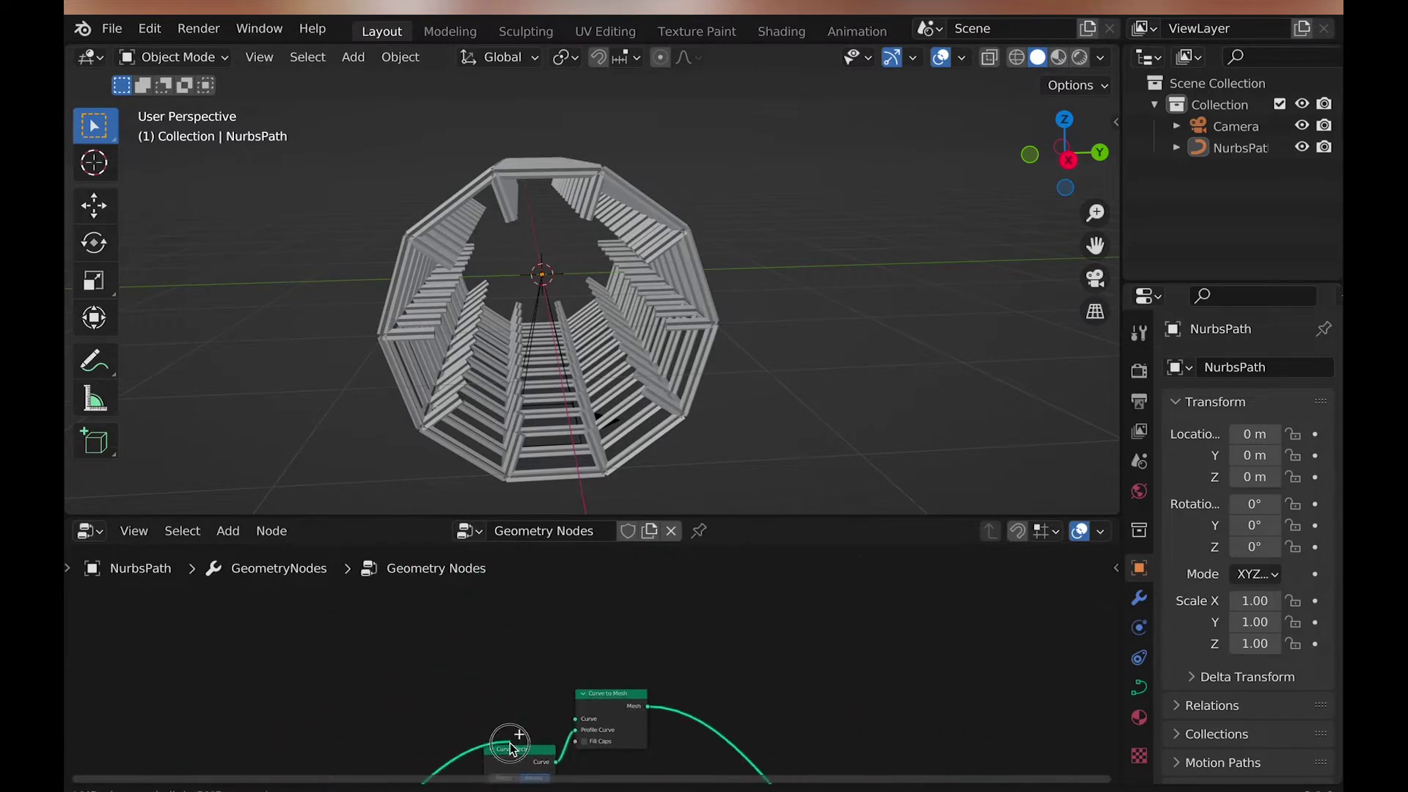
left_click_drag(575, 725, 576, 729)
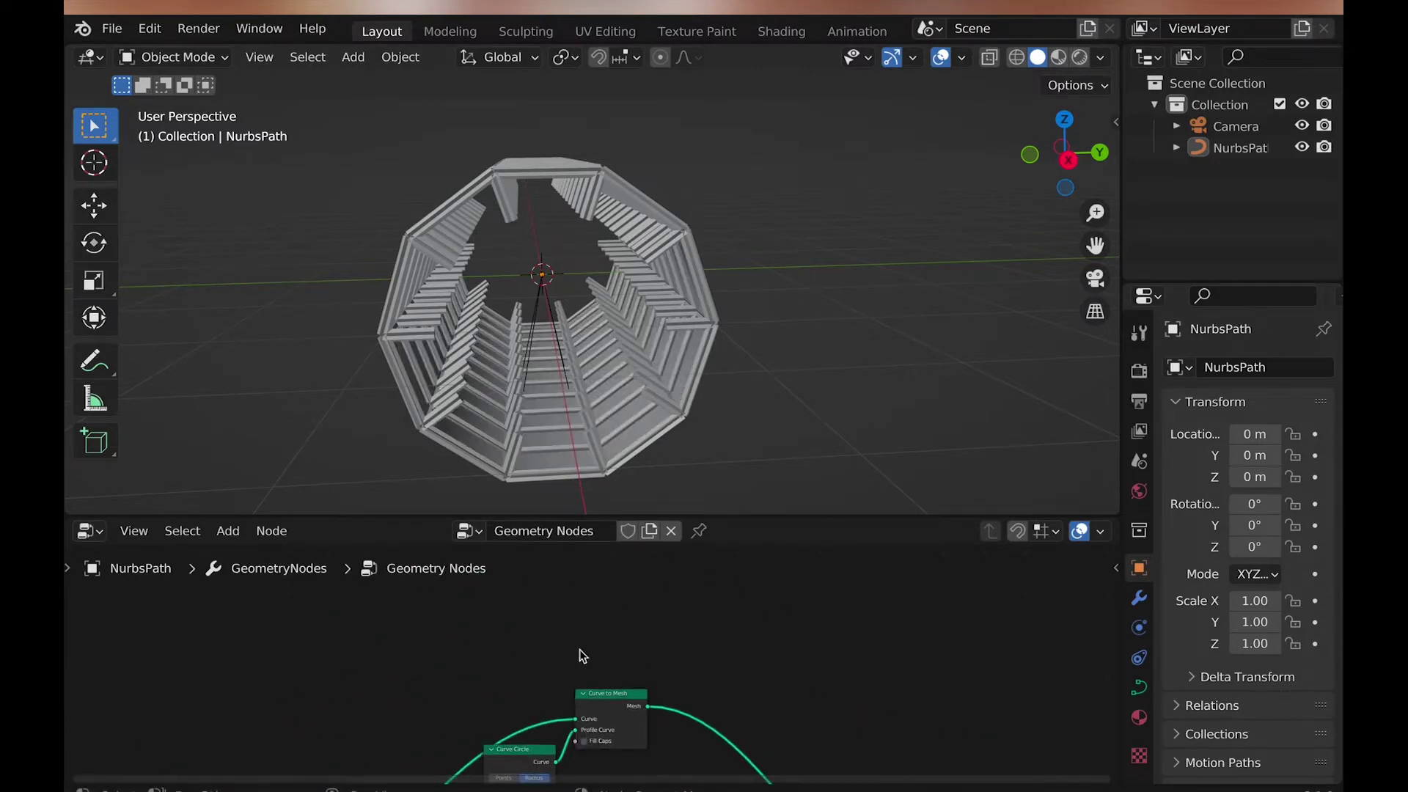
middle_click_drag(572, 345, 528, 410)
scroll(521, 763, "up", 5)
- Adjust the profile circle radius, settling on 1.03 m
left_click_drag(580, 678, 594, 679)
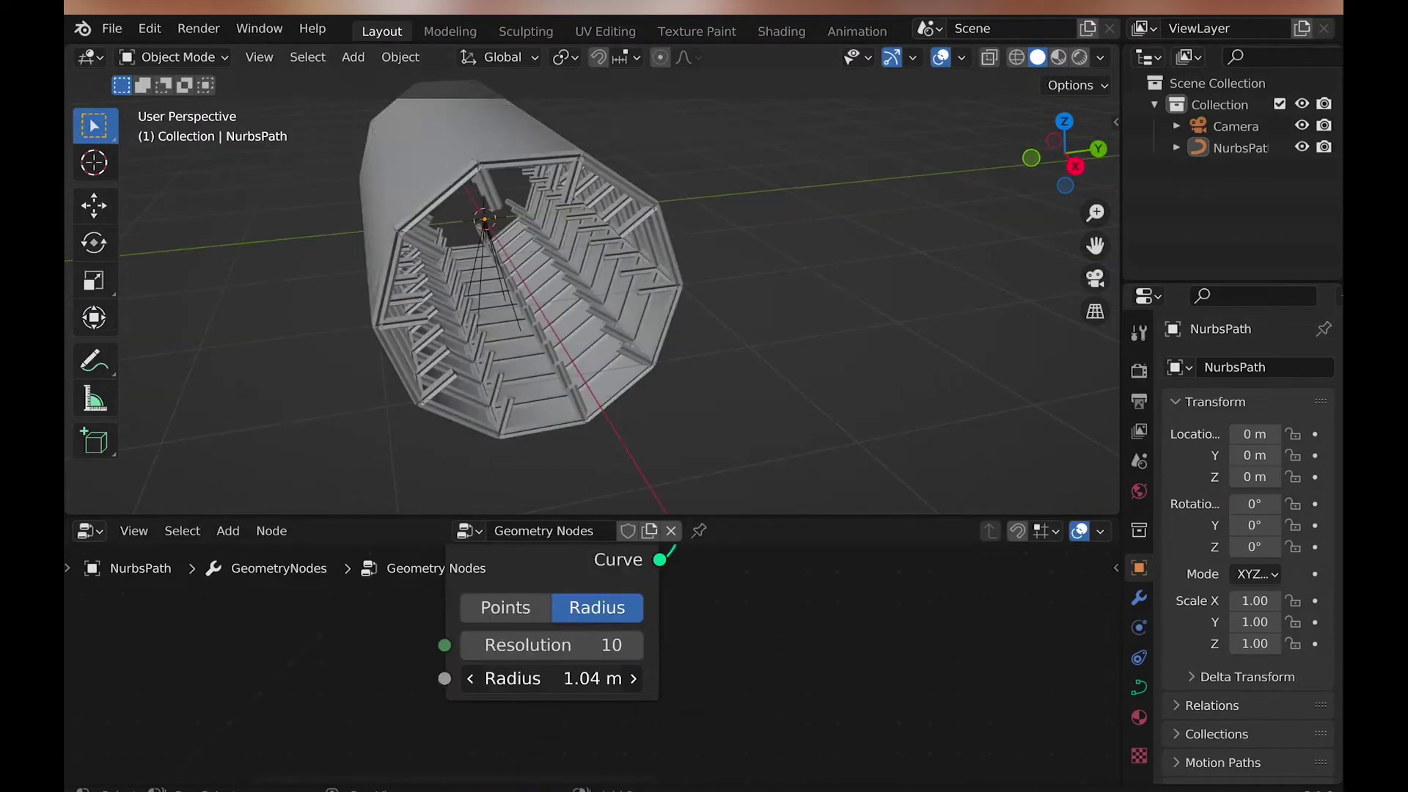
middle_click_drag(490, 364, 492, 327)
scroll(492, 328, "up", 6)
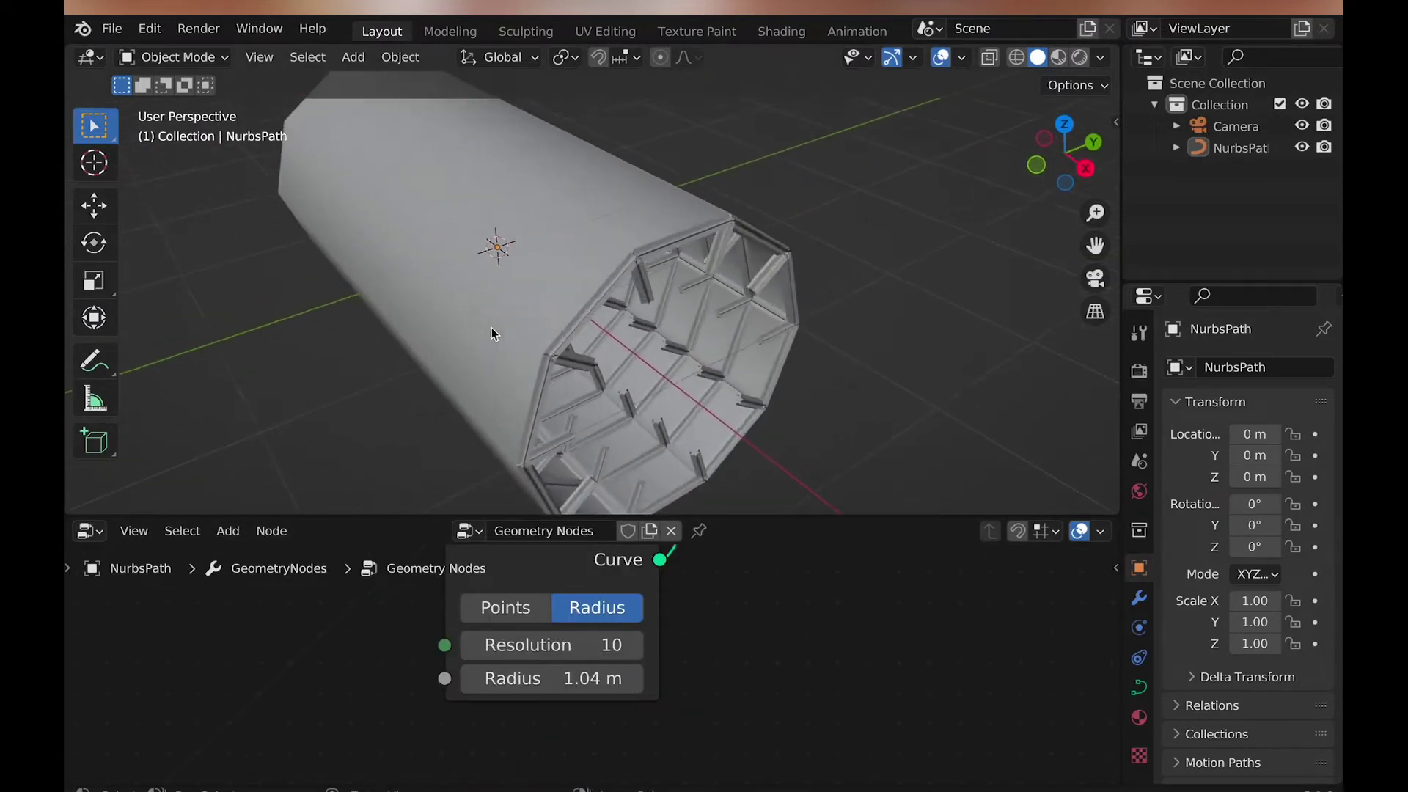
scroll(492, 328, "up", 1)
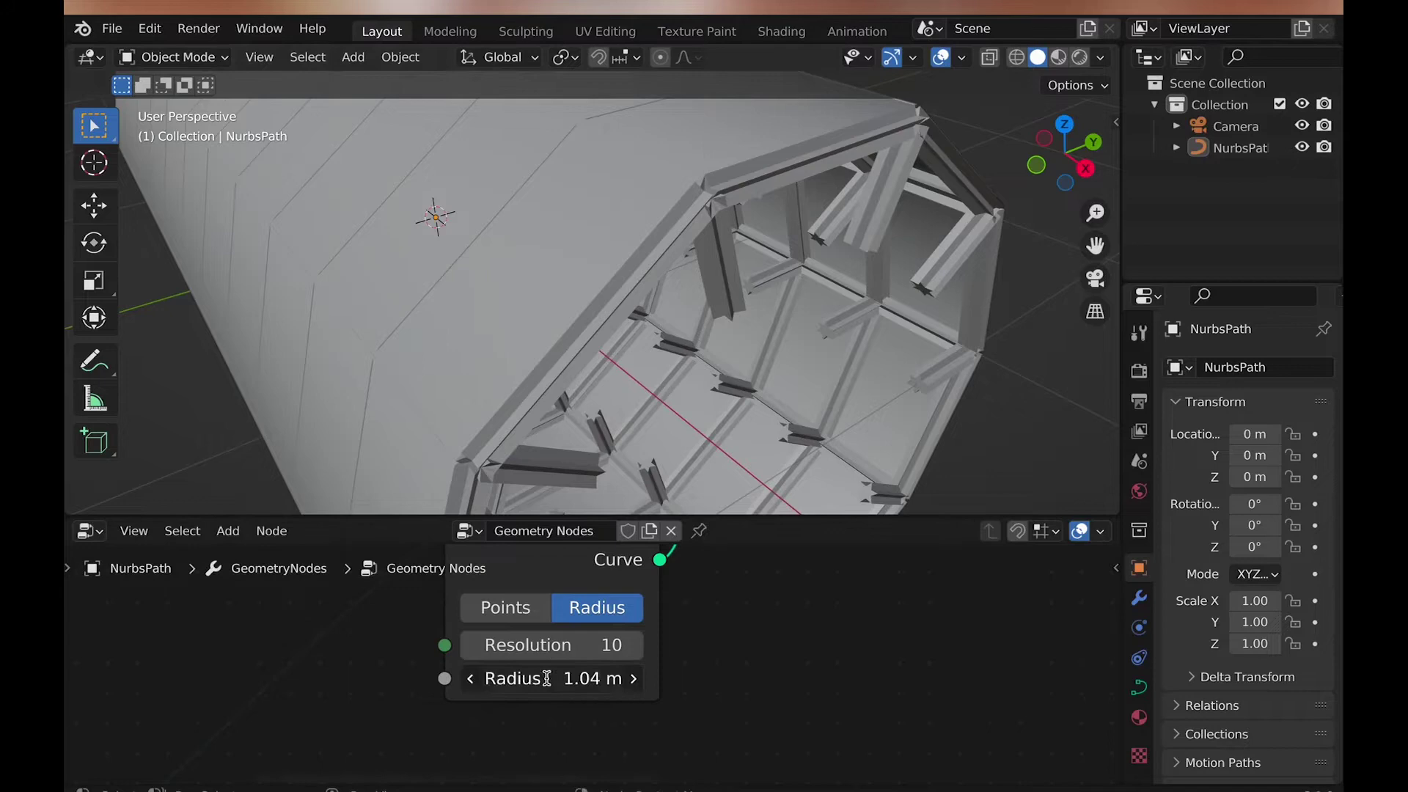
key("BackSpace")
type("3")
key("Return")
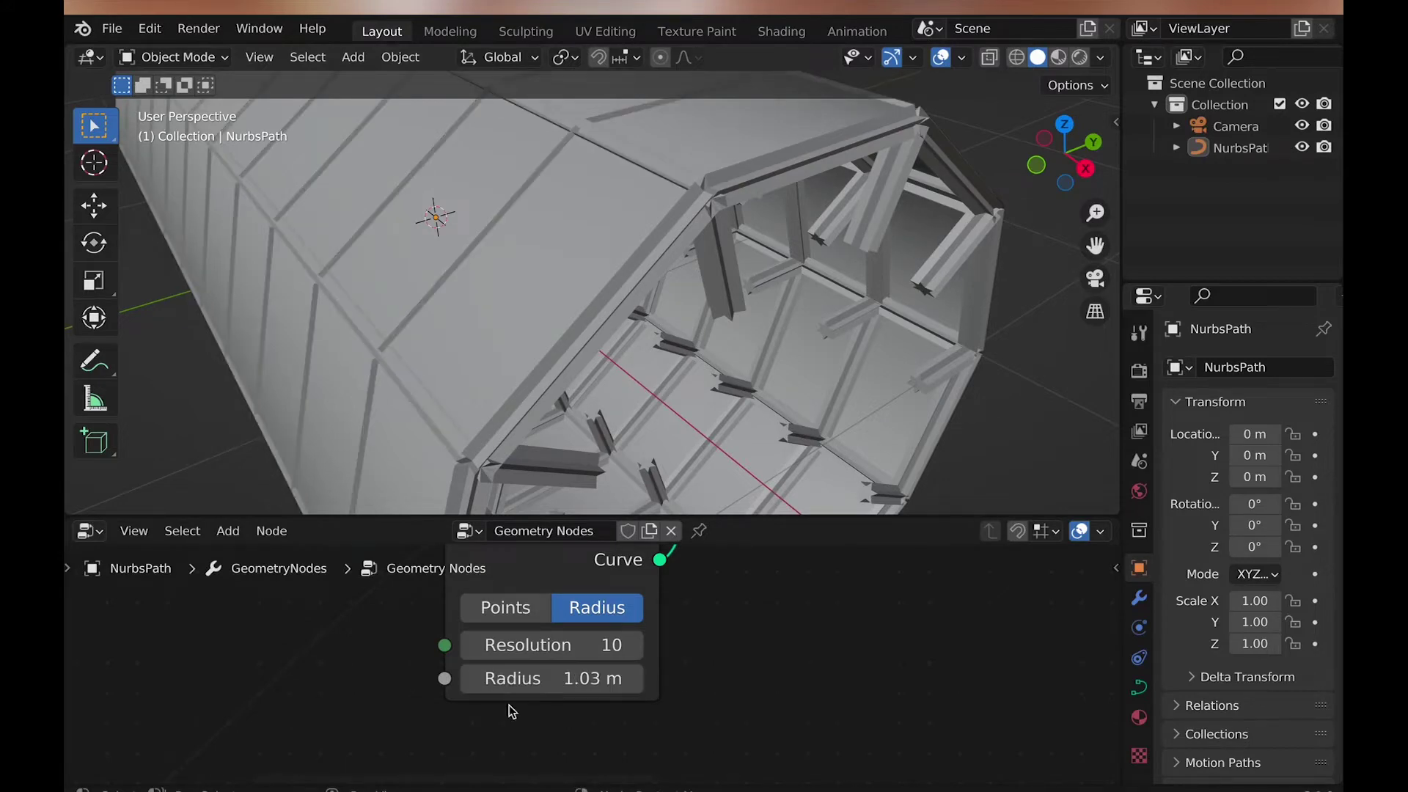
scroll(547, 87, "down", 3)
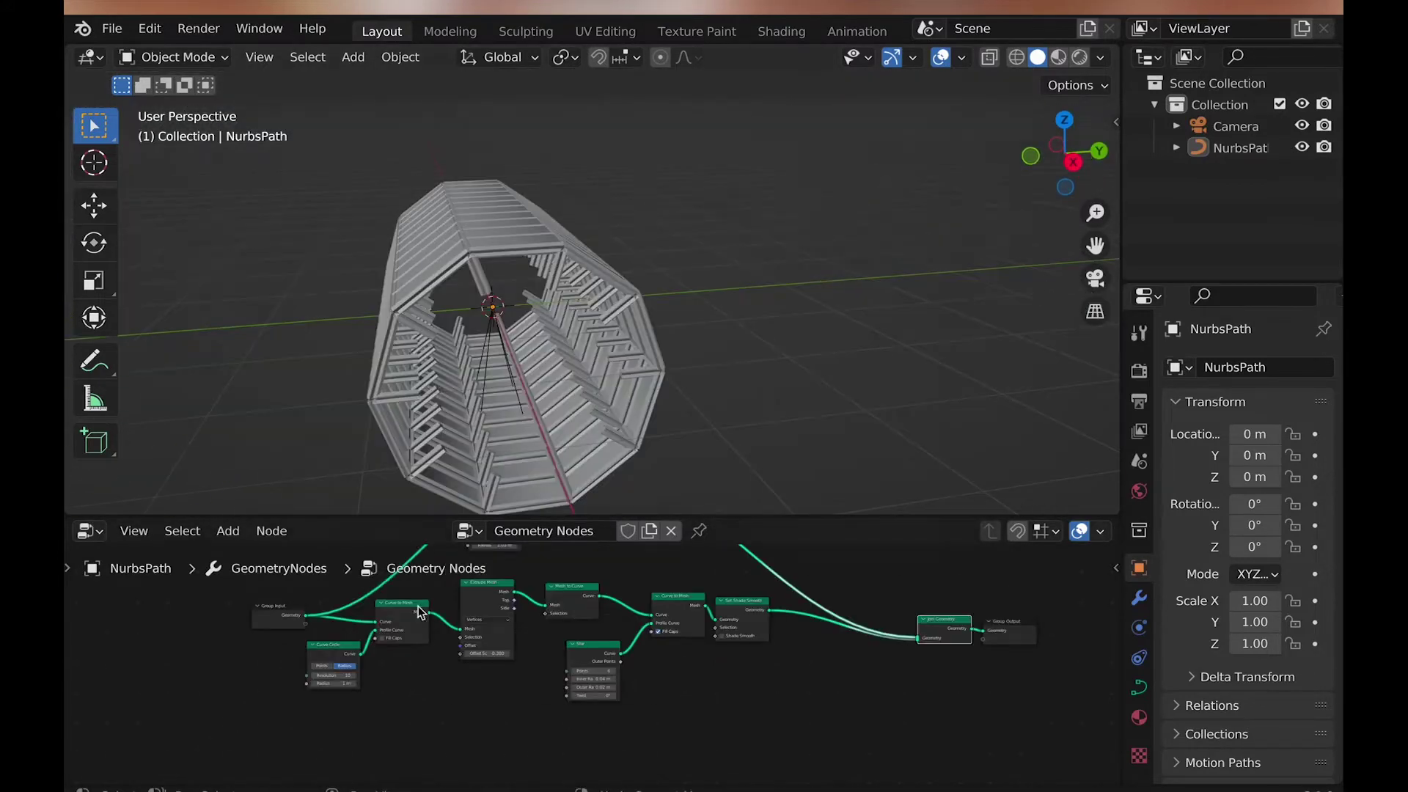
- Duplicate the tube node pair and instance a Cube on its points with Instance on Points
key("Home")
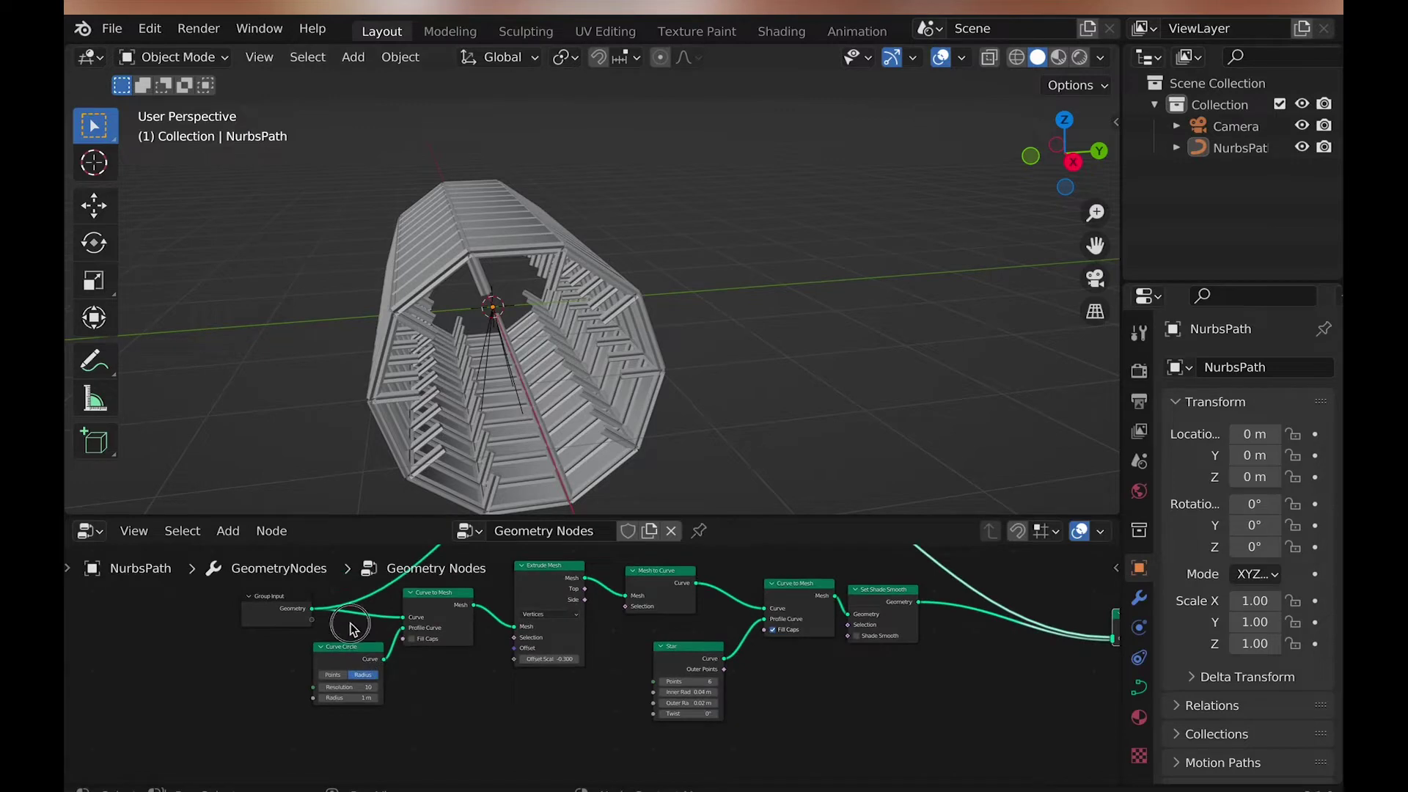
key("shift+d")
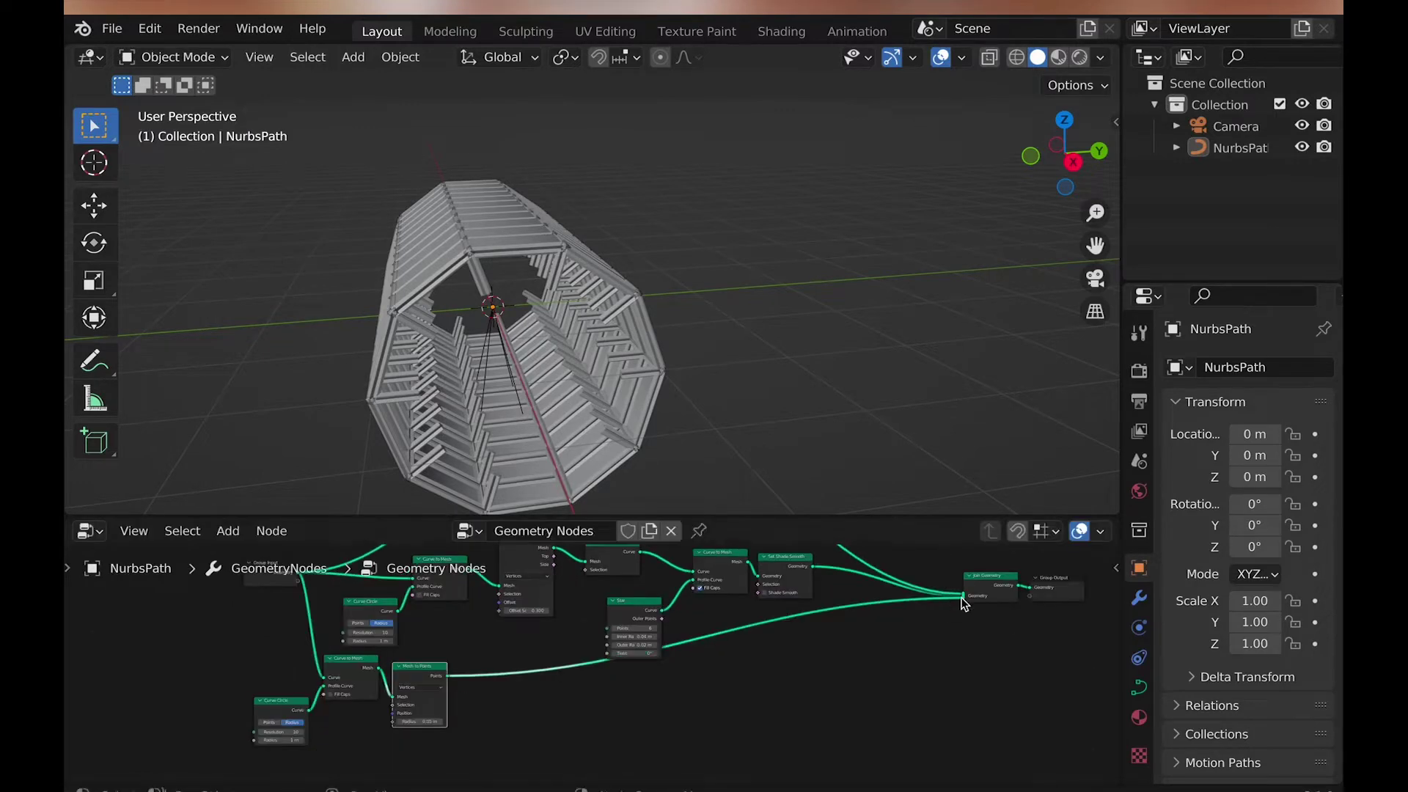
scroll(670, 672, "up", 4)
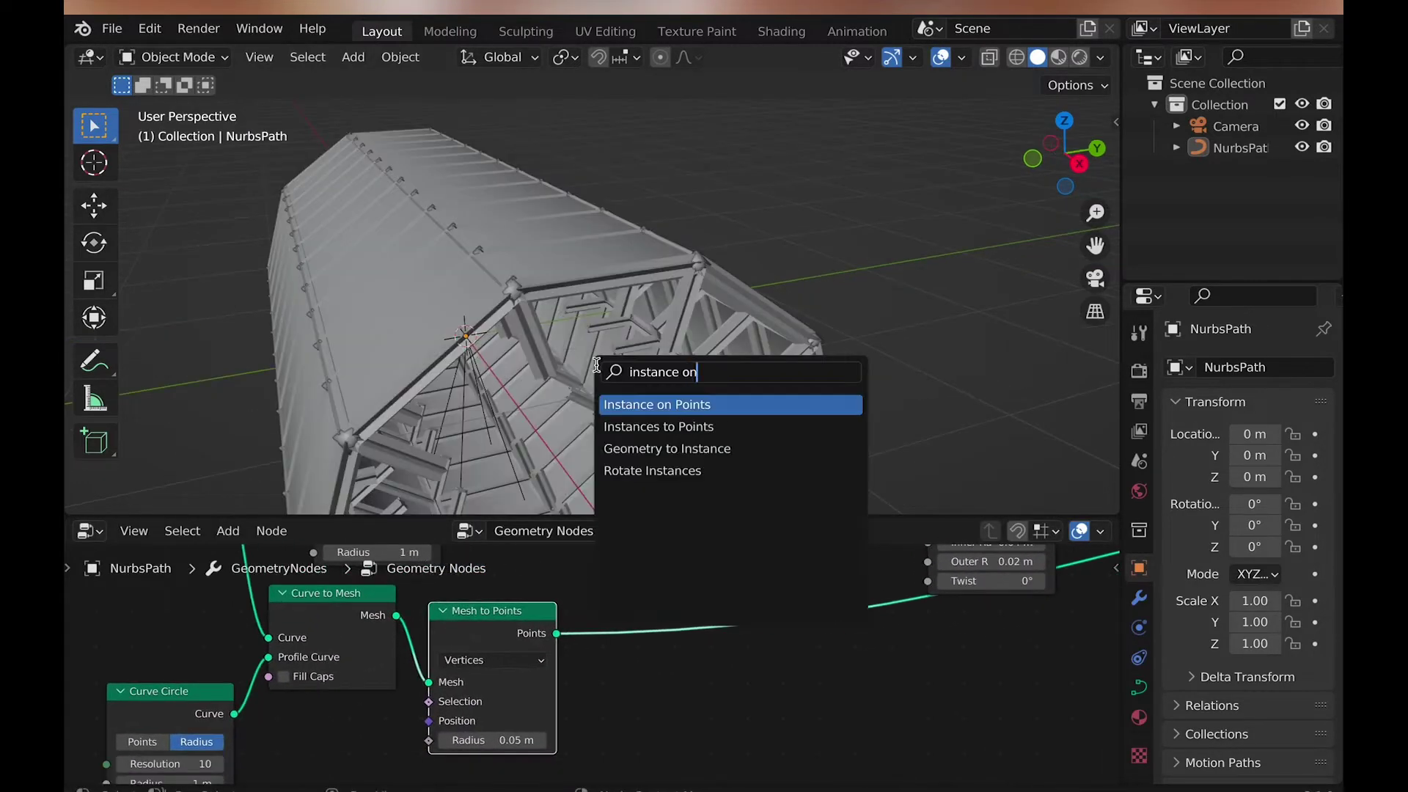
key("Return")
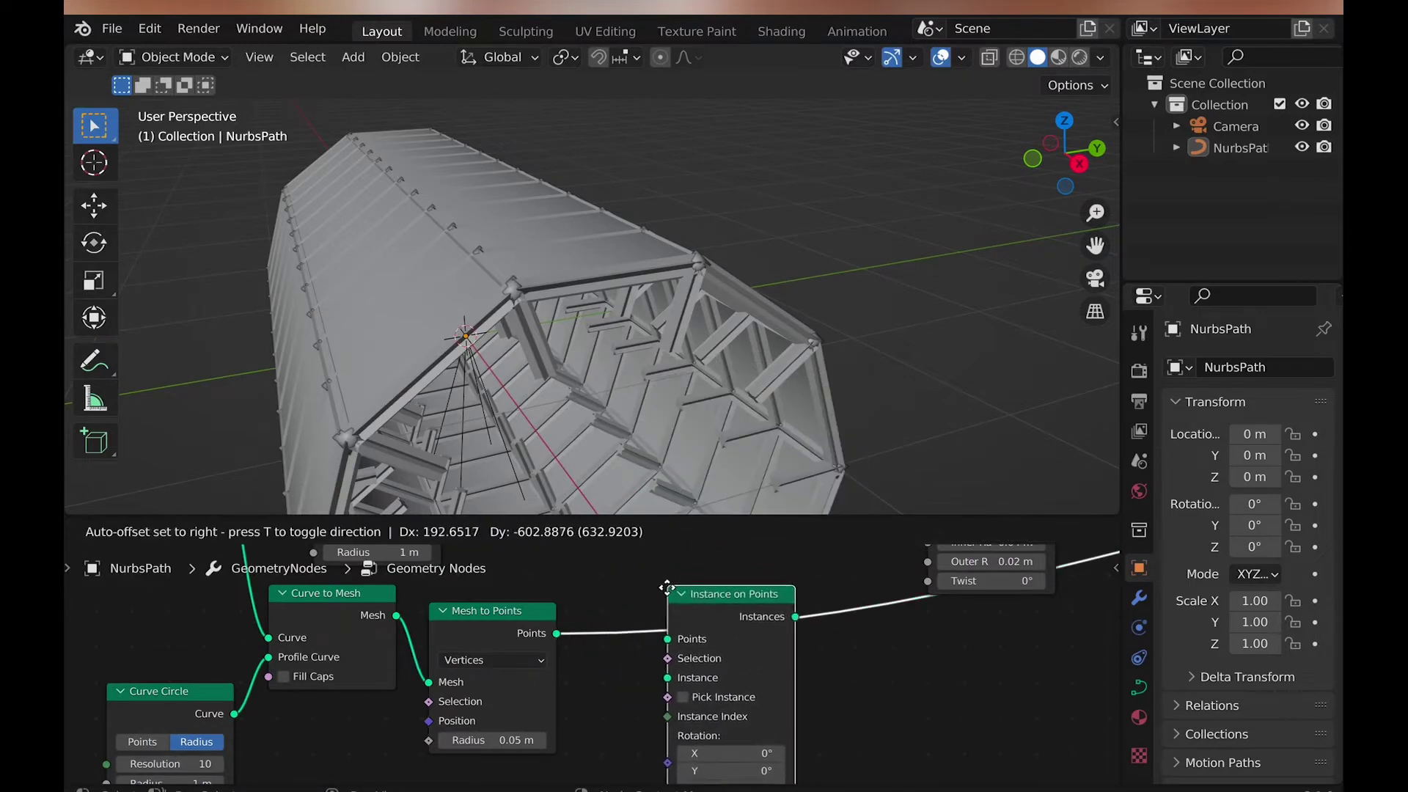
left_click(666, 607)
scroll(708, 663, "down", 4)
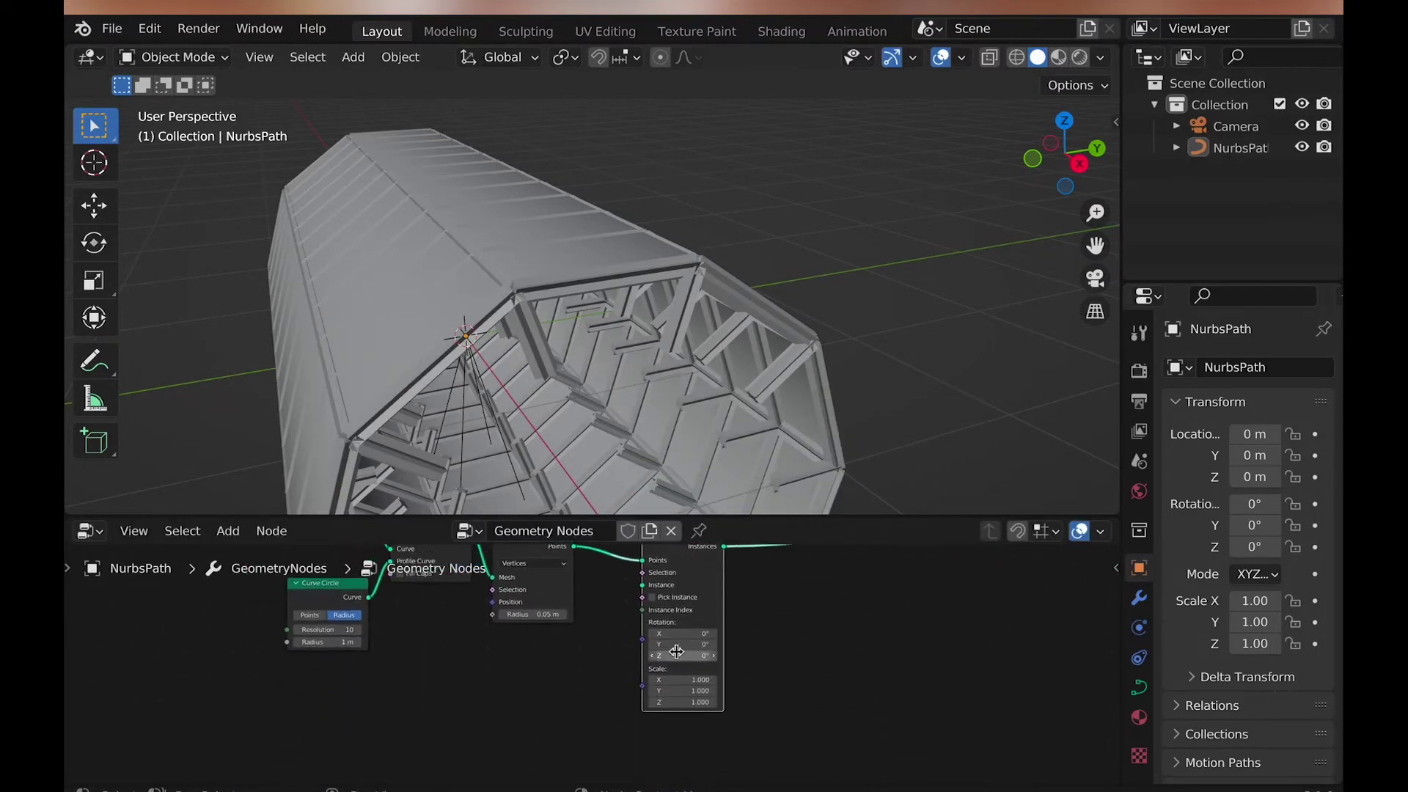
left_click_drag(552, 752, 698, 633)
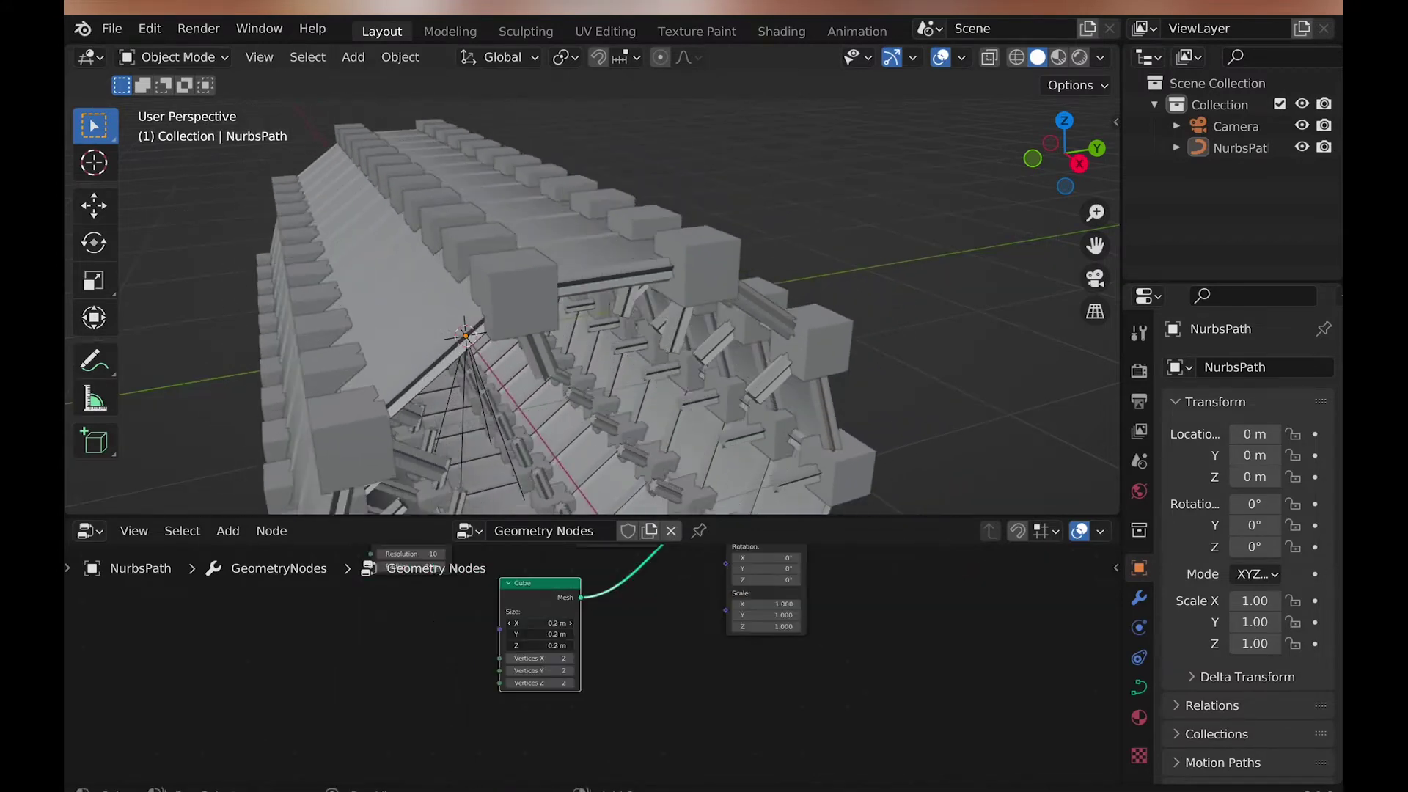
- Sample Mesh to Points on Faces and round the cubes with Subdivision Surface
scroll(558, 671, "up", 3)
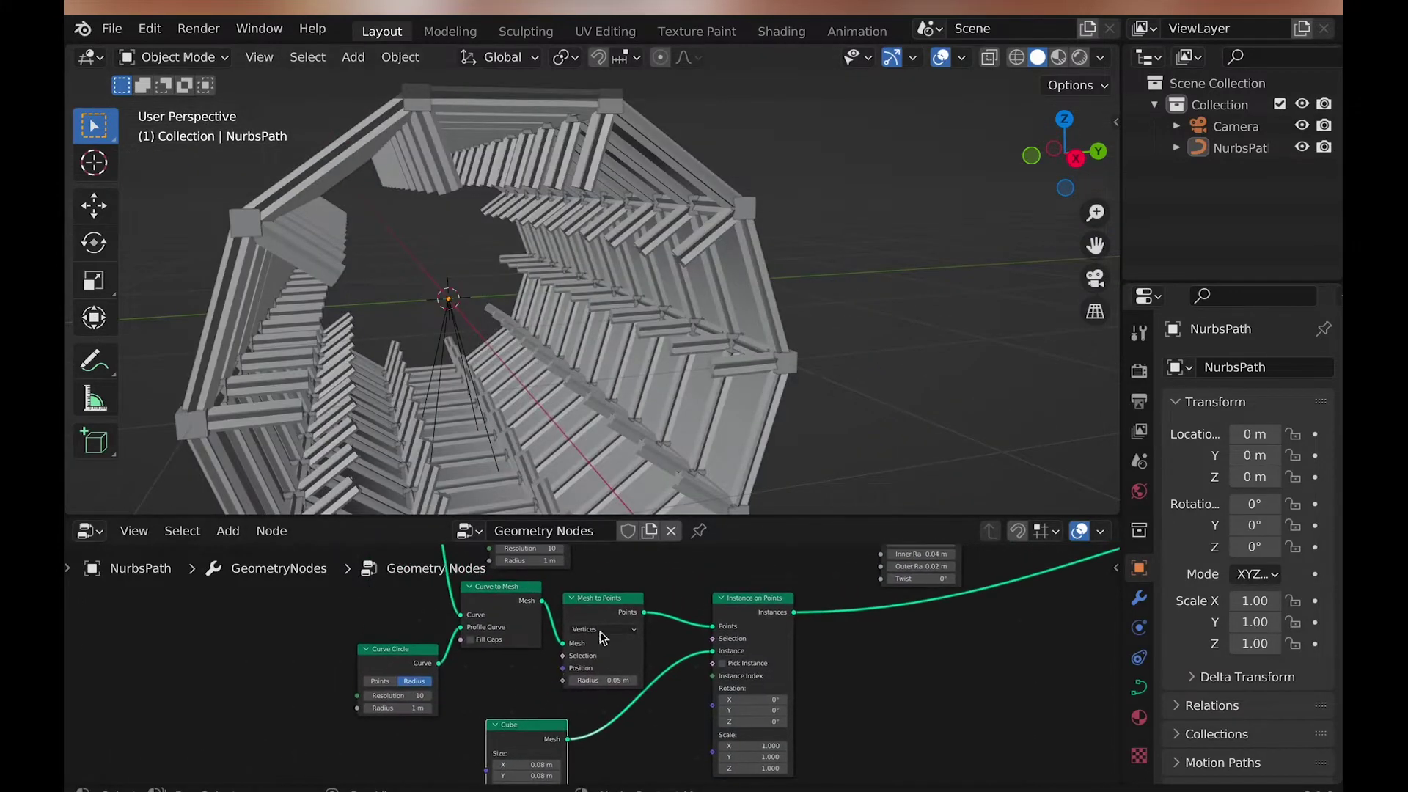
left_click(601, 666)
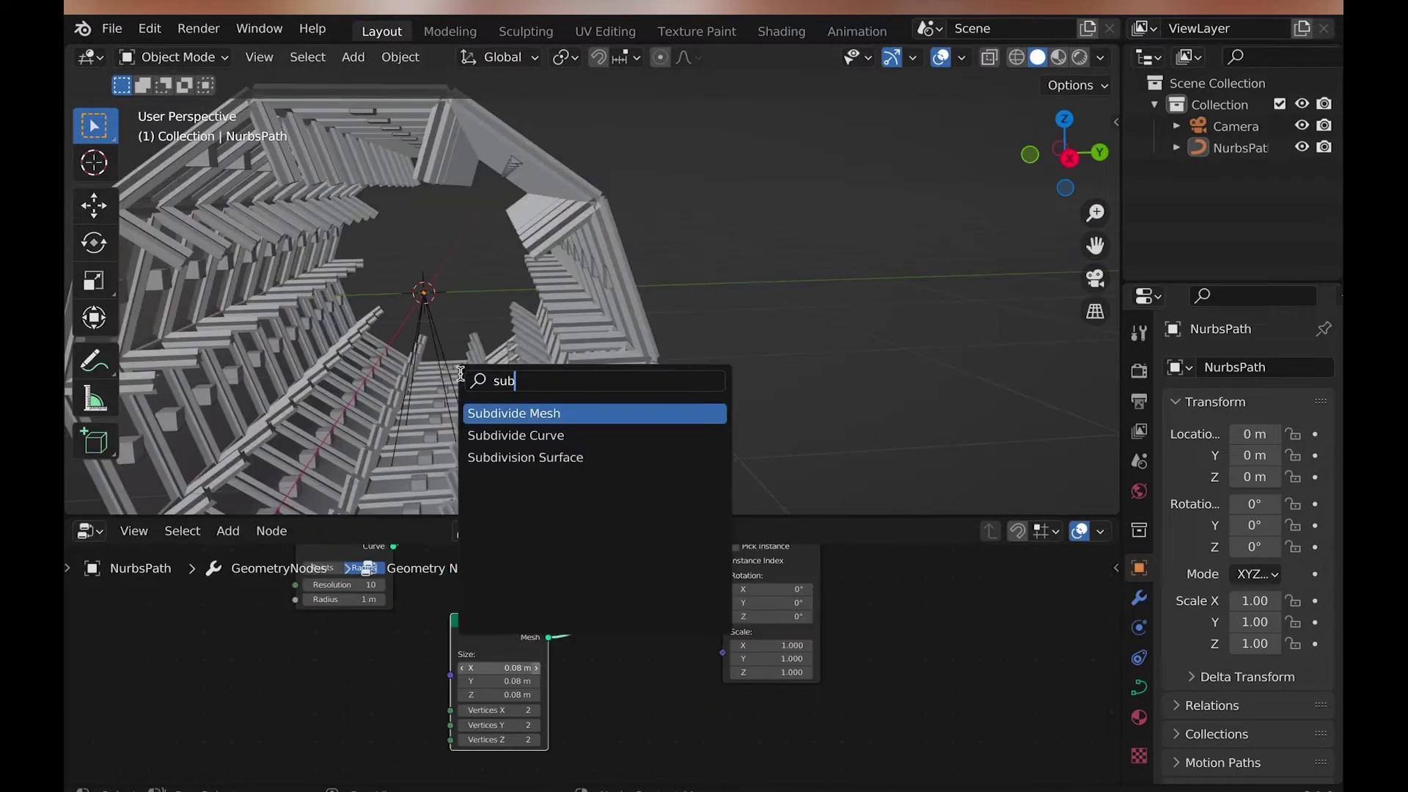
left_click(516, 457)
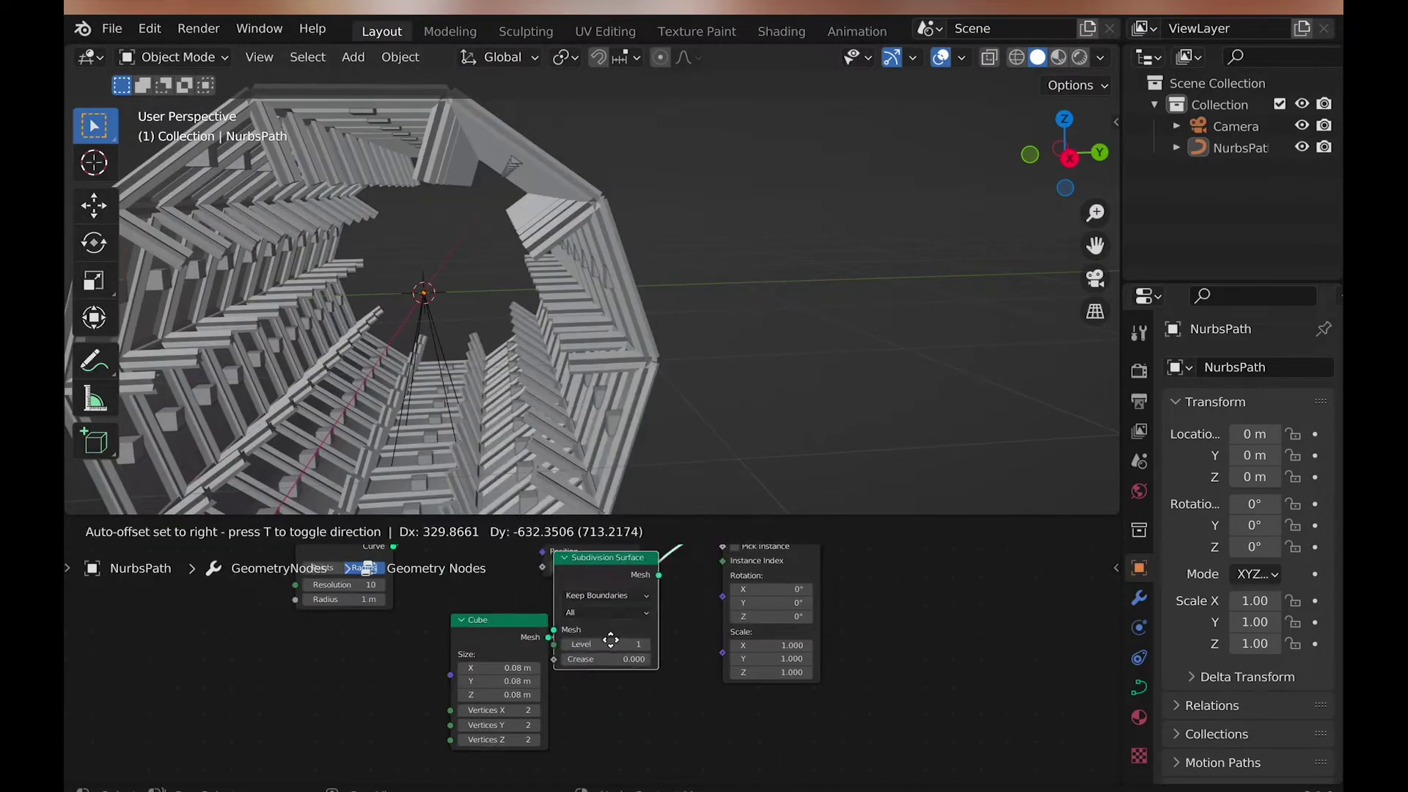
left_click(607, 647)
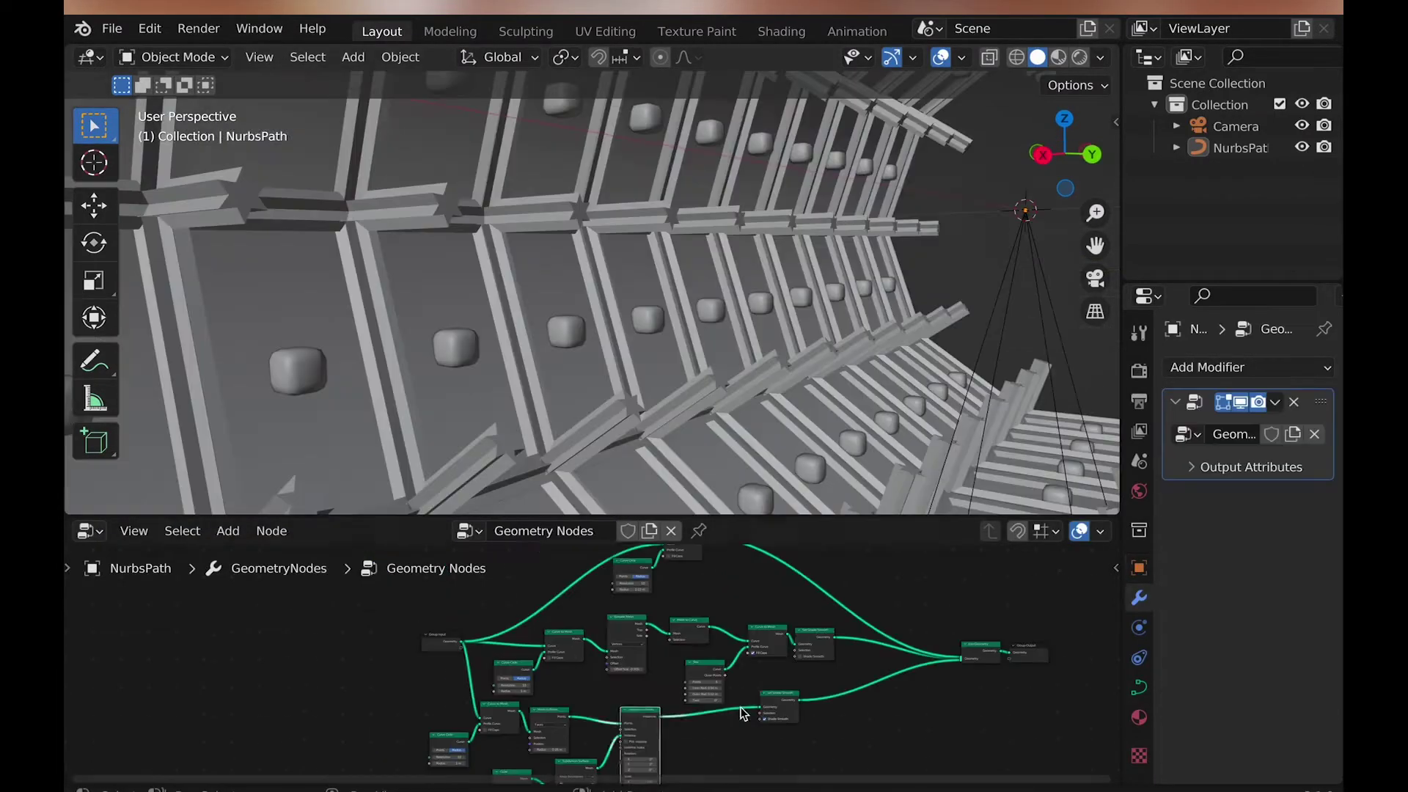
- Reposition the nodes and make an Ico Sphere the instanced geometry
key("g")
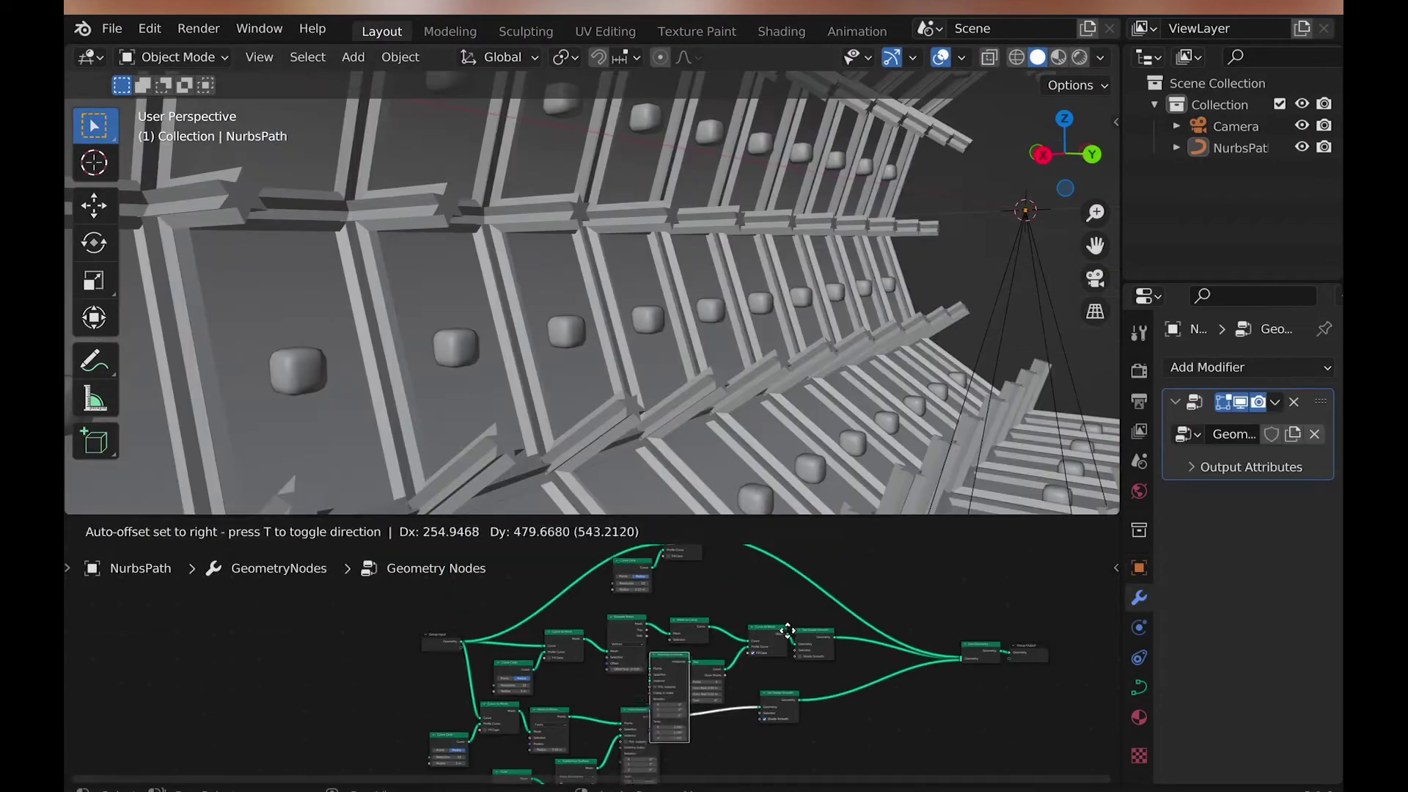
left_click(827, 719)
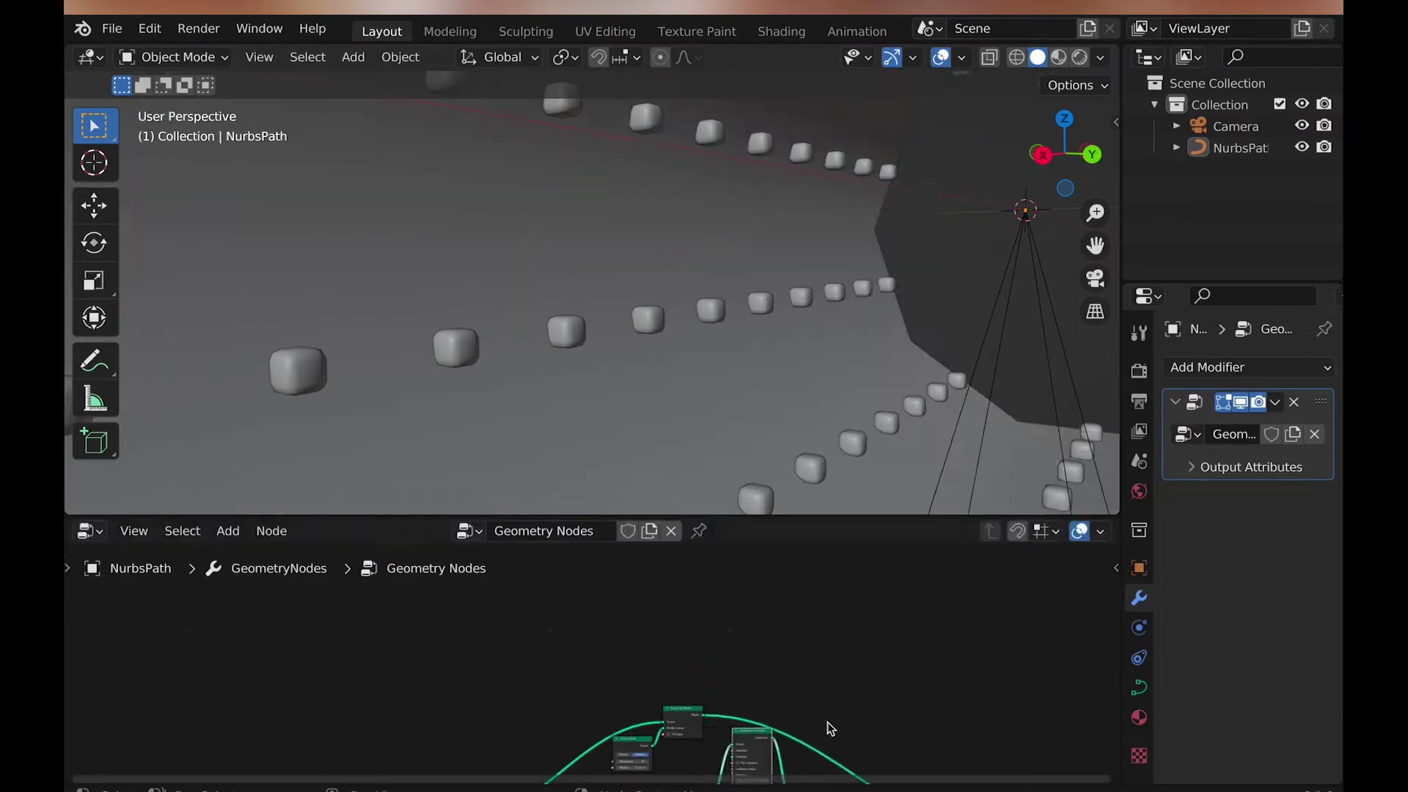
scroll(814, 718, "up", 5)
left_click_drag(806, 713, 929, 577)
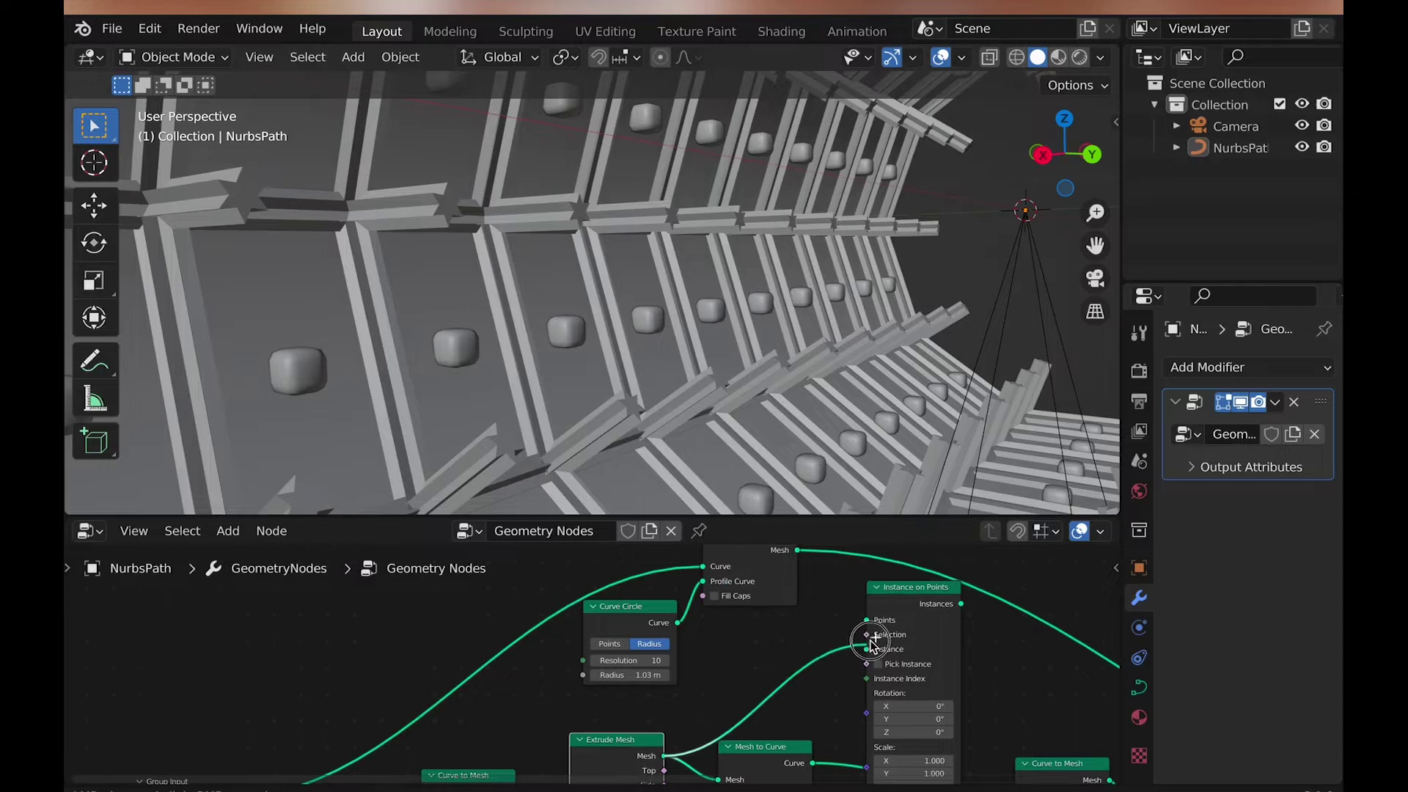
scroll(910, 612, "down", 3)
left_click_drag(591, 603, 647, 648)
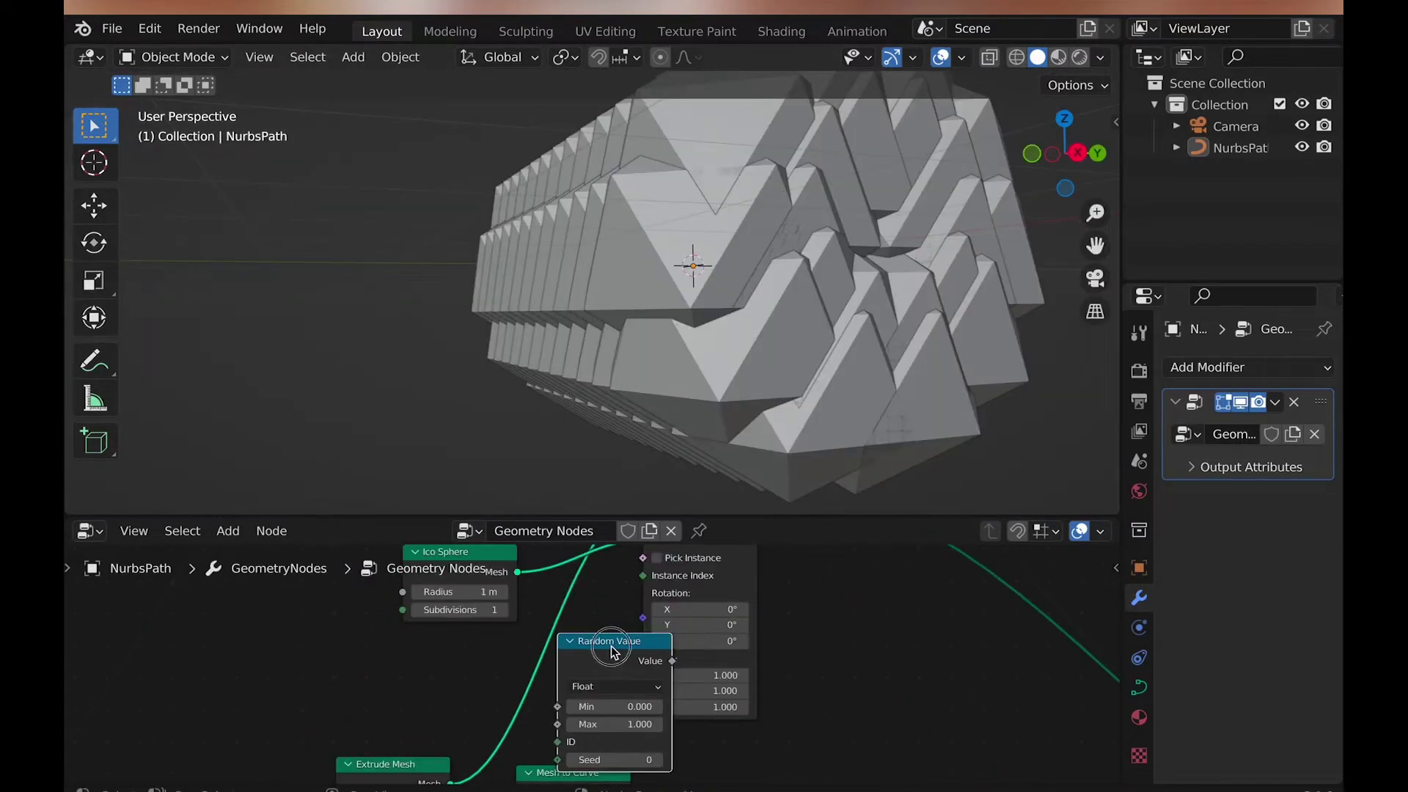
left_click_drag(619, 645, 644, 683)
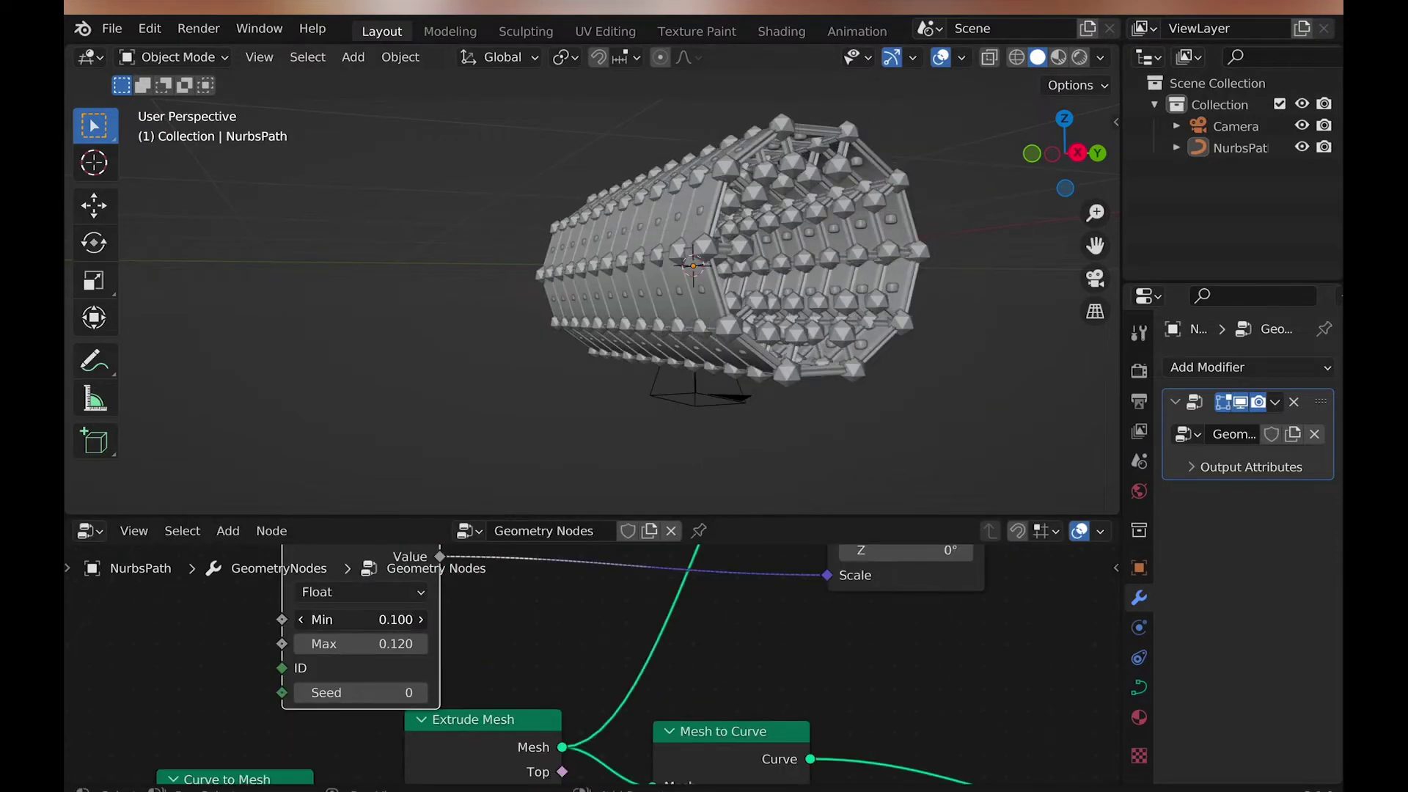
- Set the Random Value scale range to Min 0 and Max 1
mouse_move(382, 620)
left_mouse_down()
mouse_move(356, 619)
mouse_move(370, 619)
left_mouse_up()
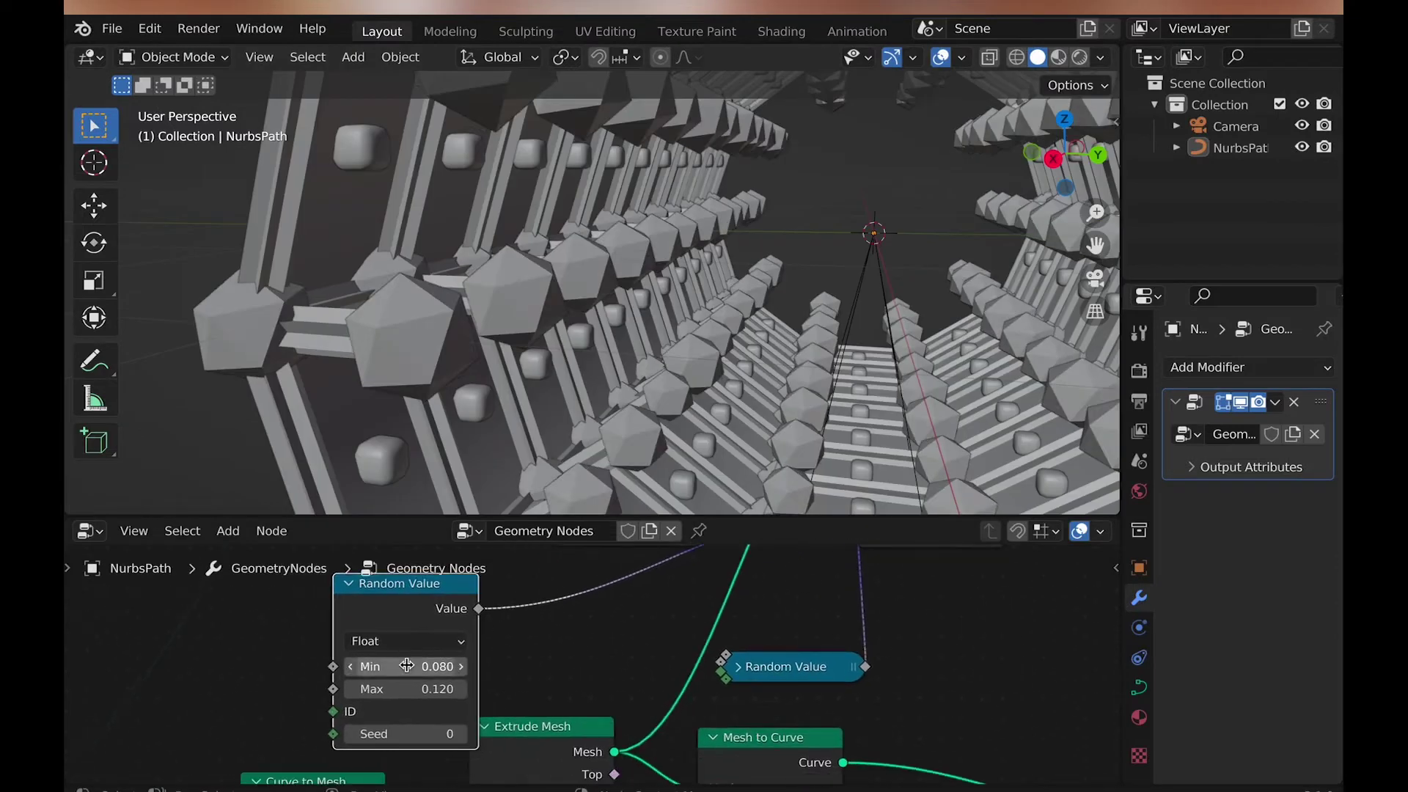
left_click(407, 665)
type("0")
key("Return")
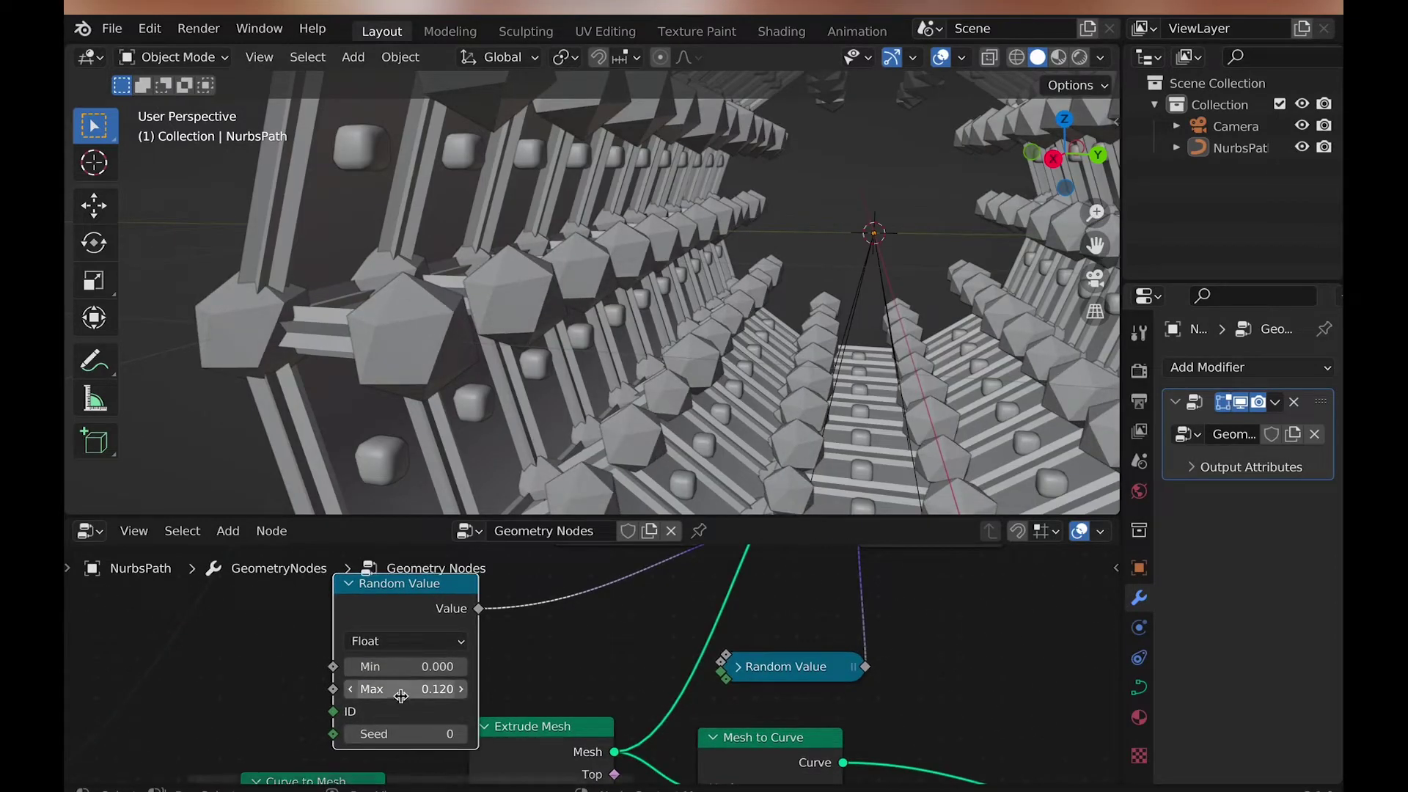
type("1")
key("Return")
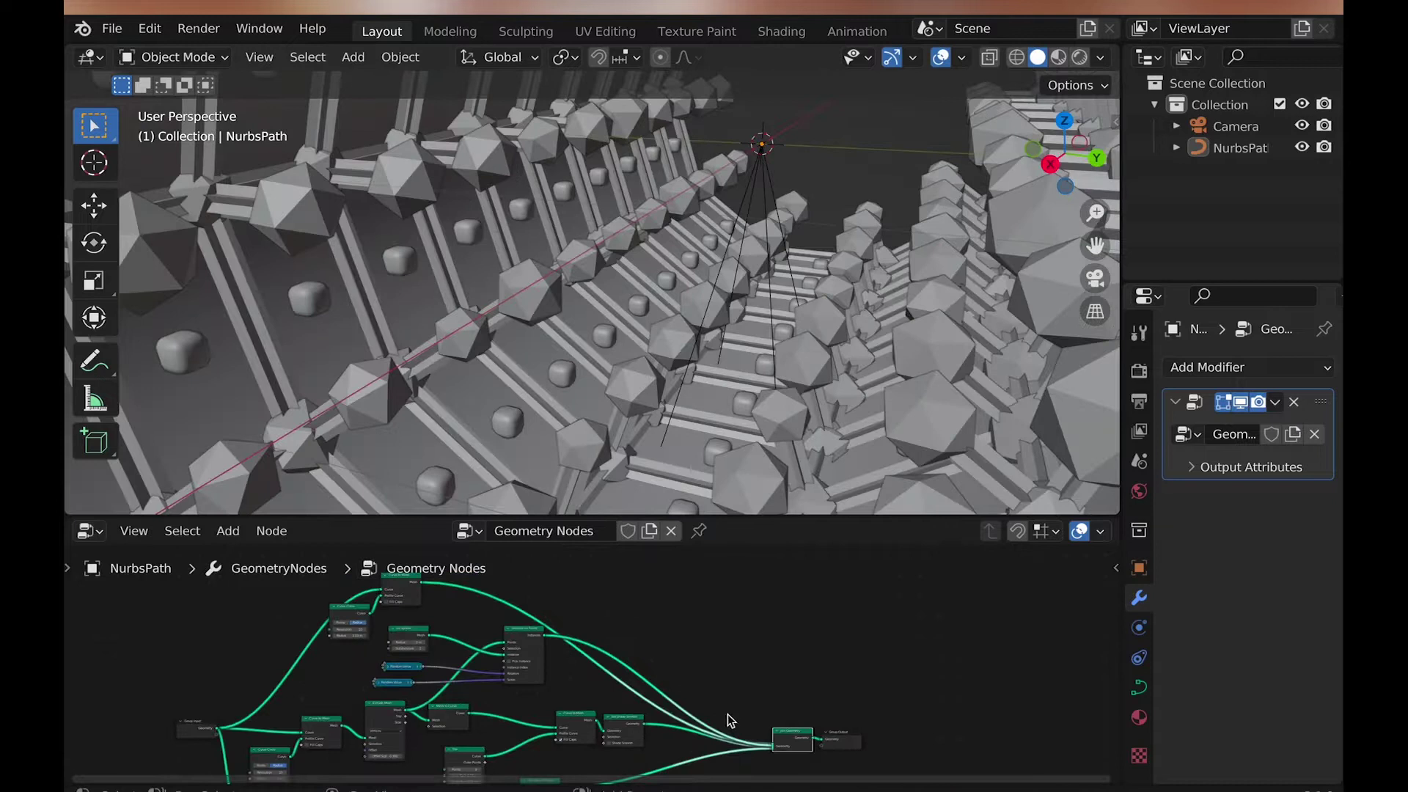
- Move nodes aside and reposition the graph around the Join Geometry node
key("g")
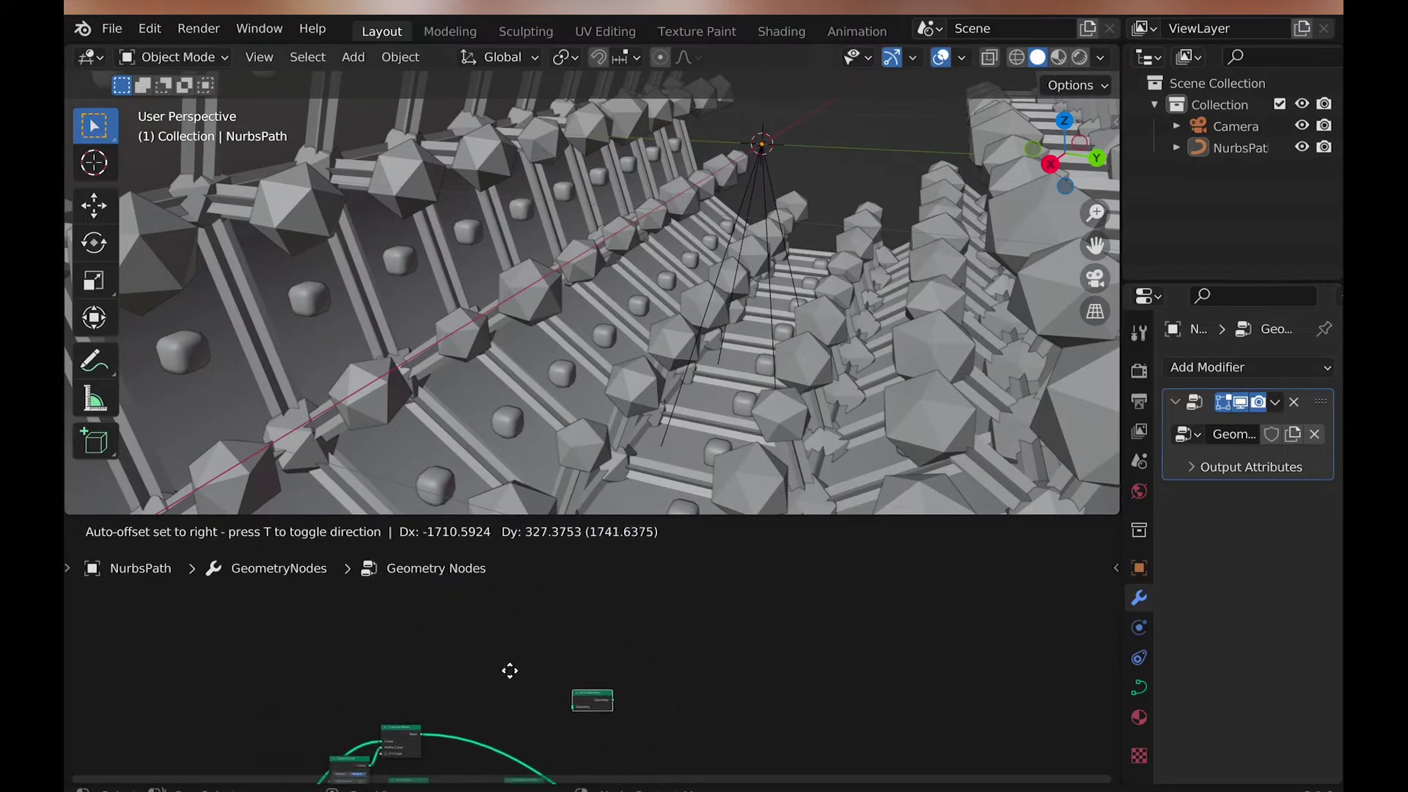
left_click(491, 667)
key("Home")
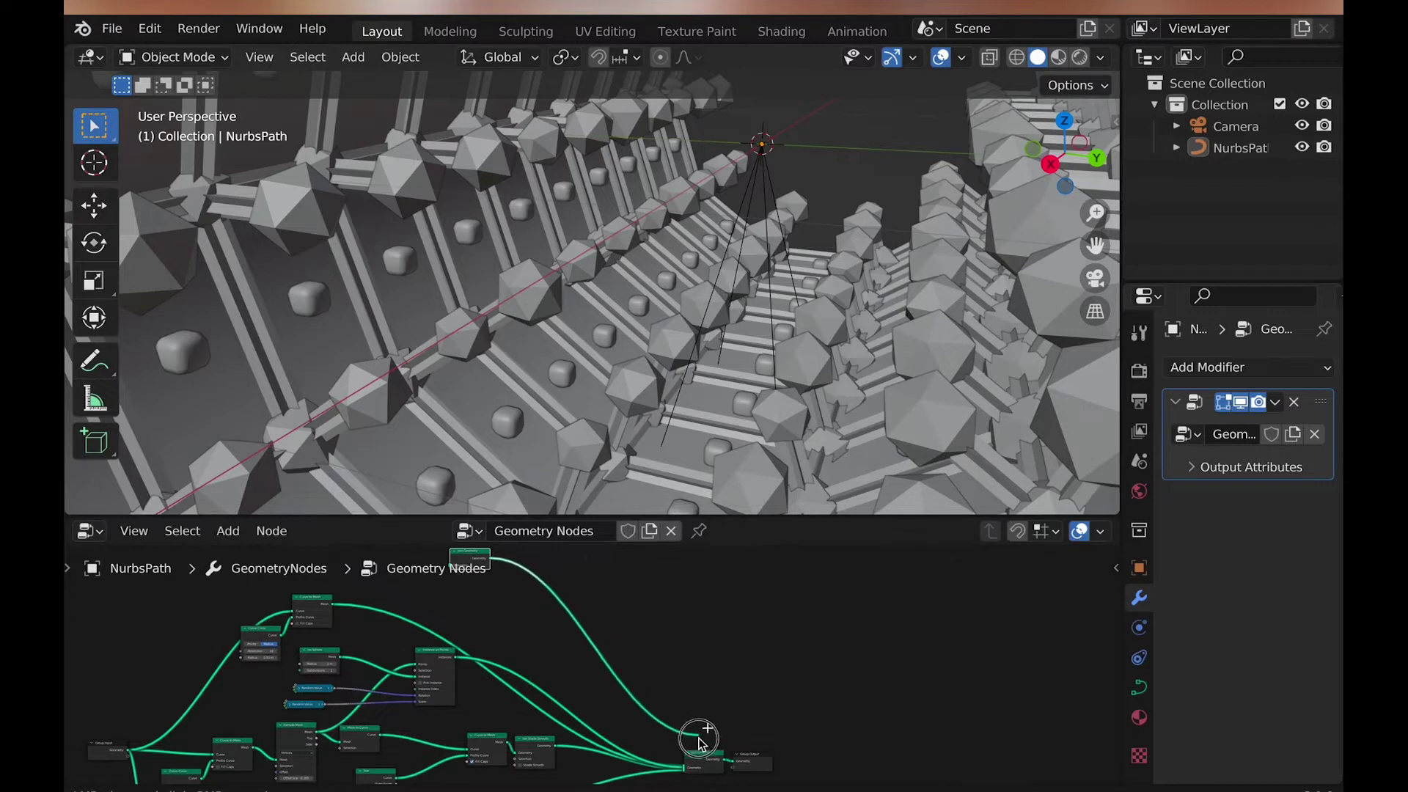
middle_click_drag(702, 743, 687, 602)
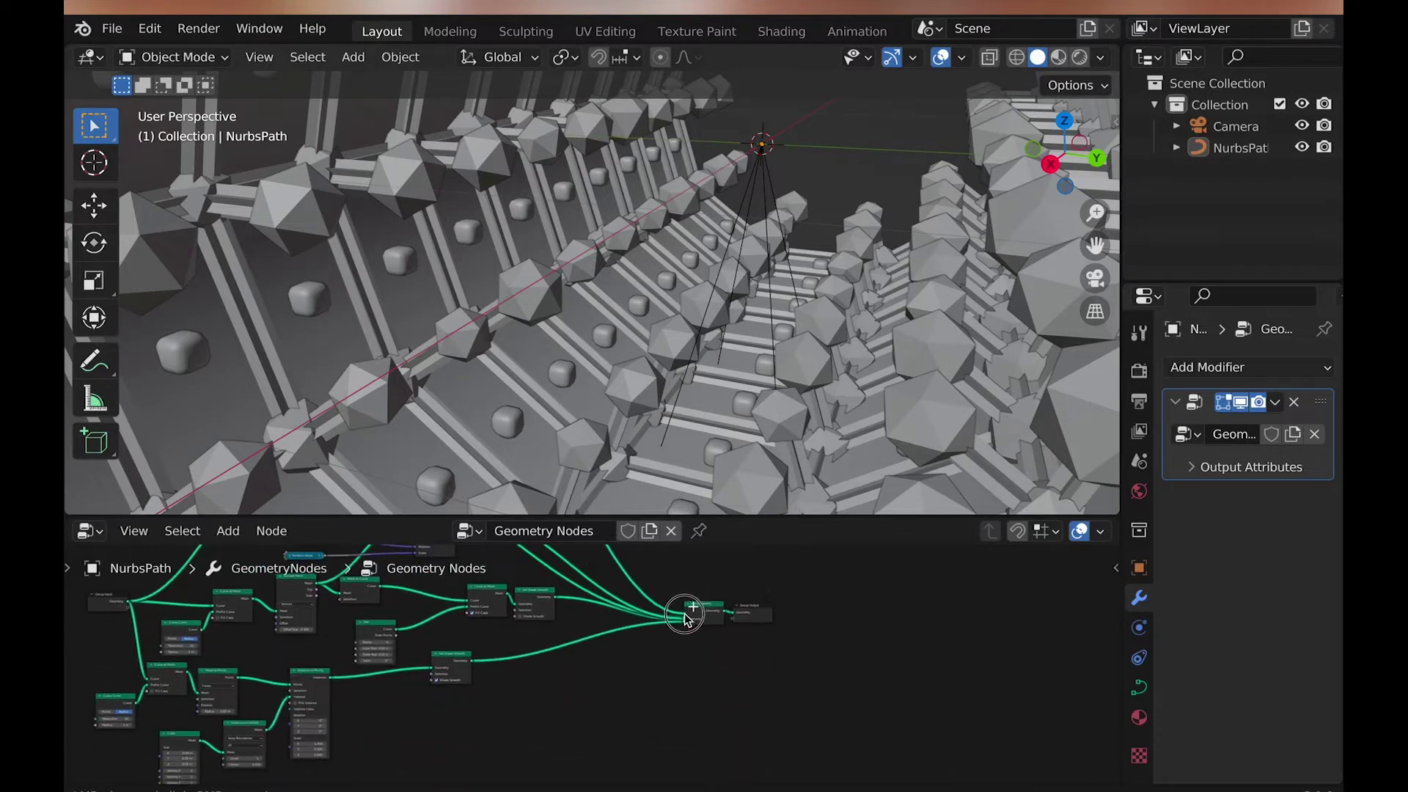
scroll(687, 620, "up", 3)
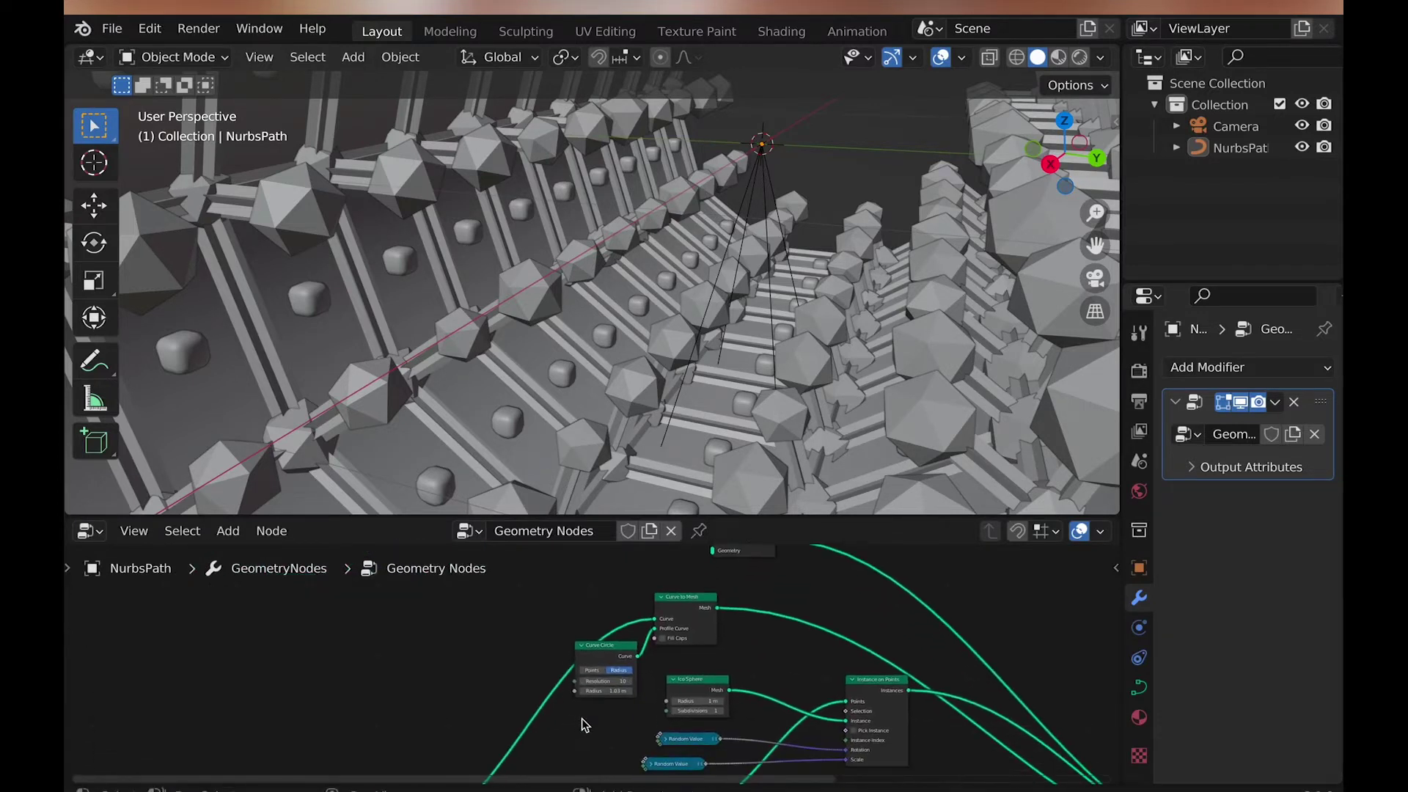
left_click_drag(583, 726, 569, 637)
- Add a Transform node before Join Geometry
scroll(568, 637, "down", 3, "shift")
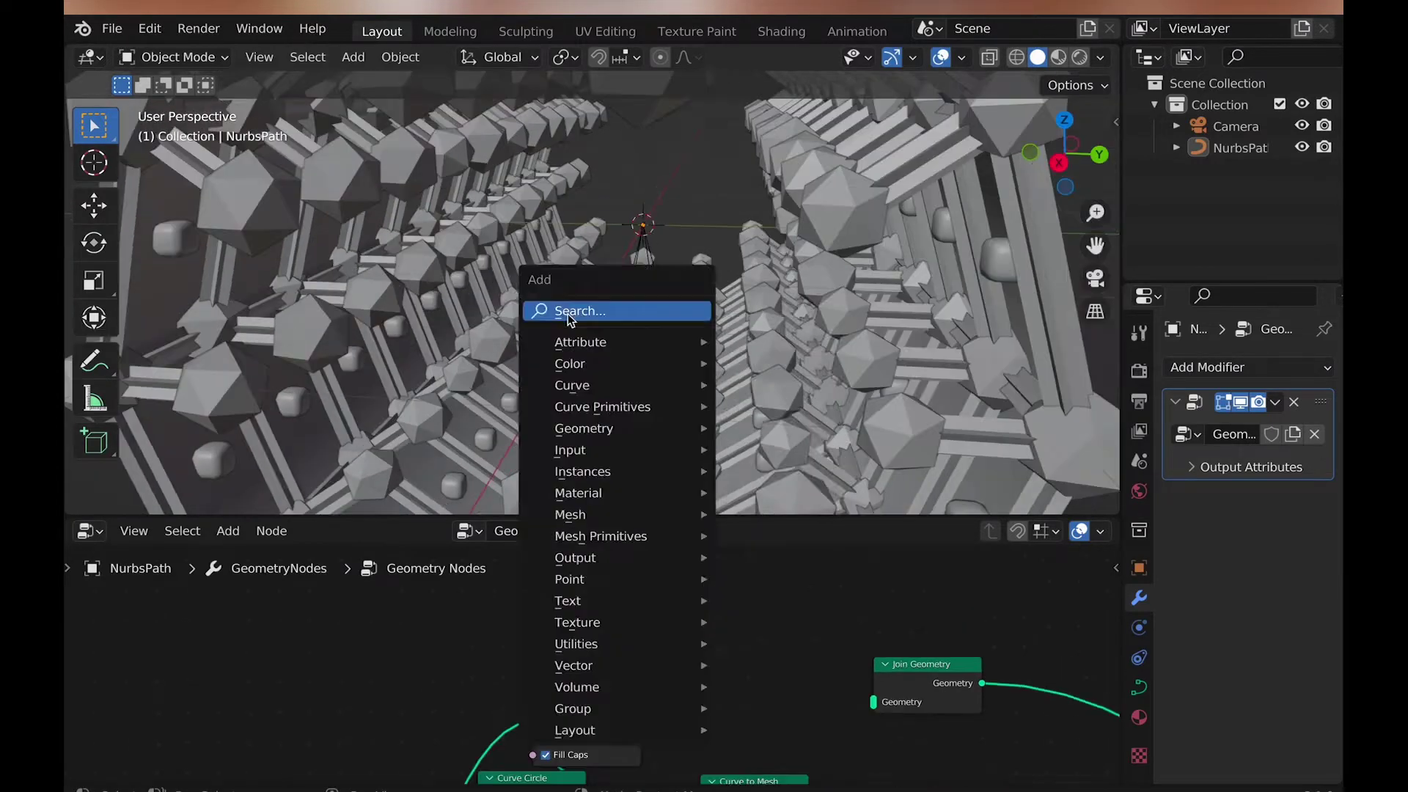
type("trans")
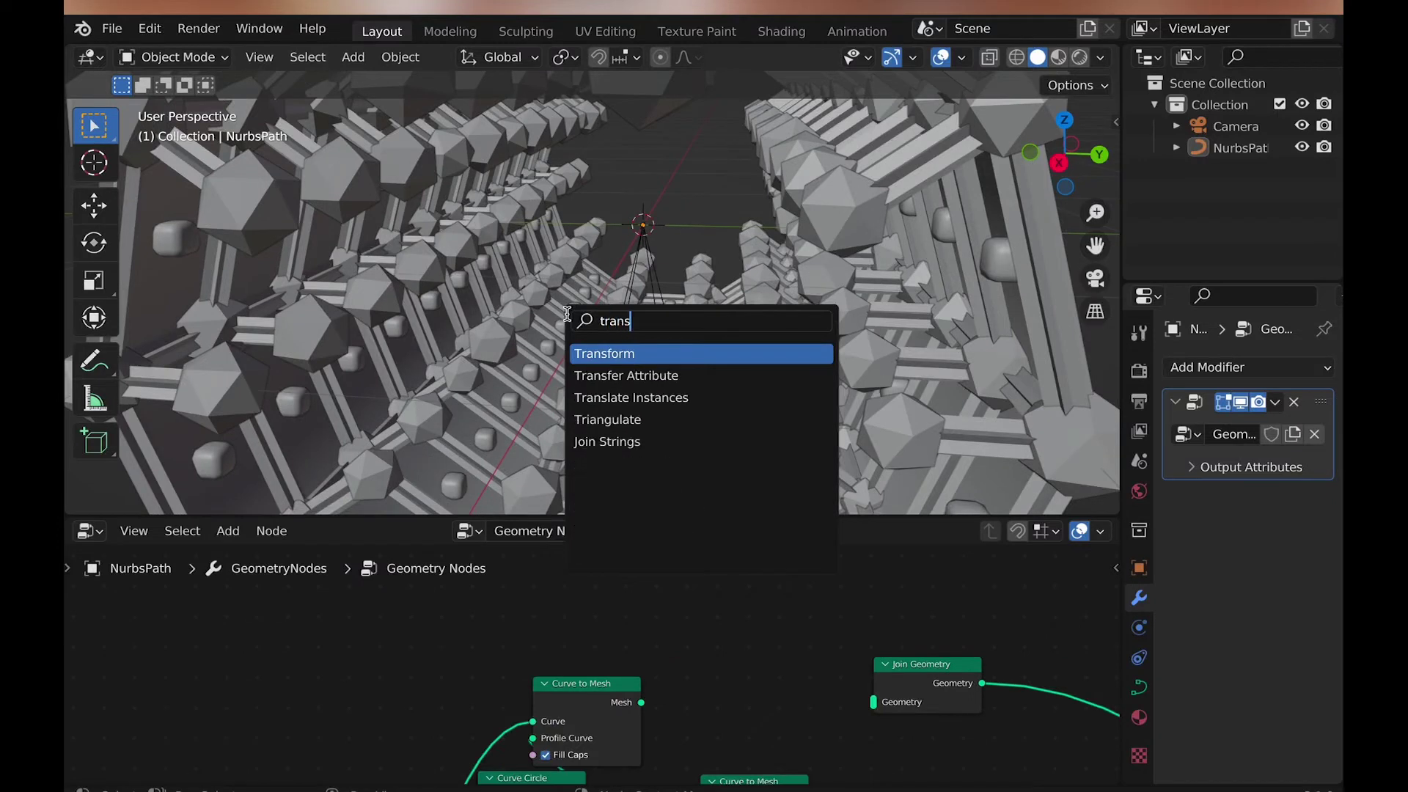
key("Return")
left_click(663, 540)
scroll(679, 649, "down", 1)
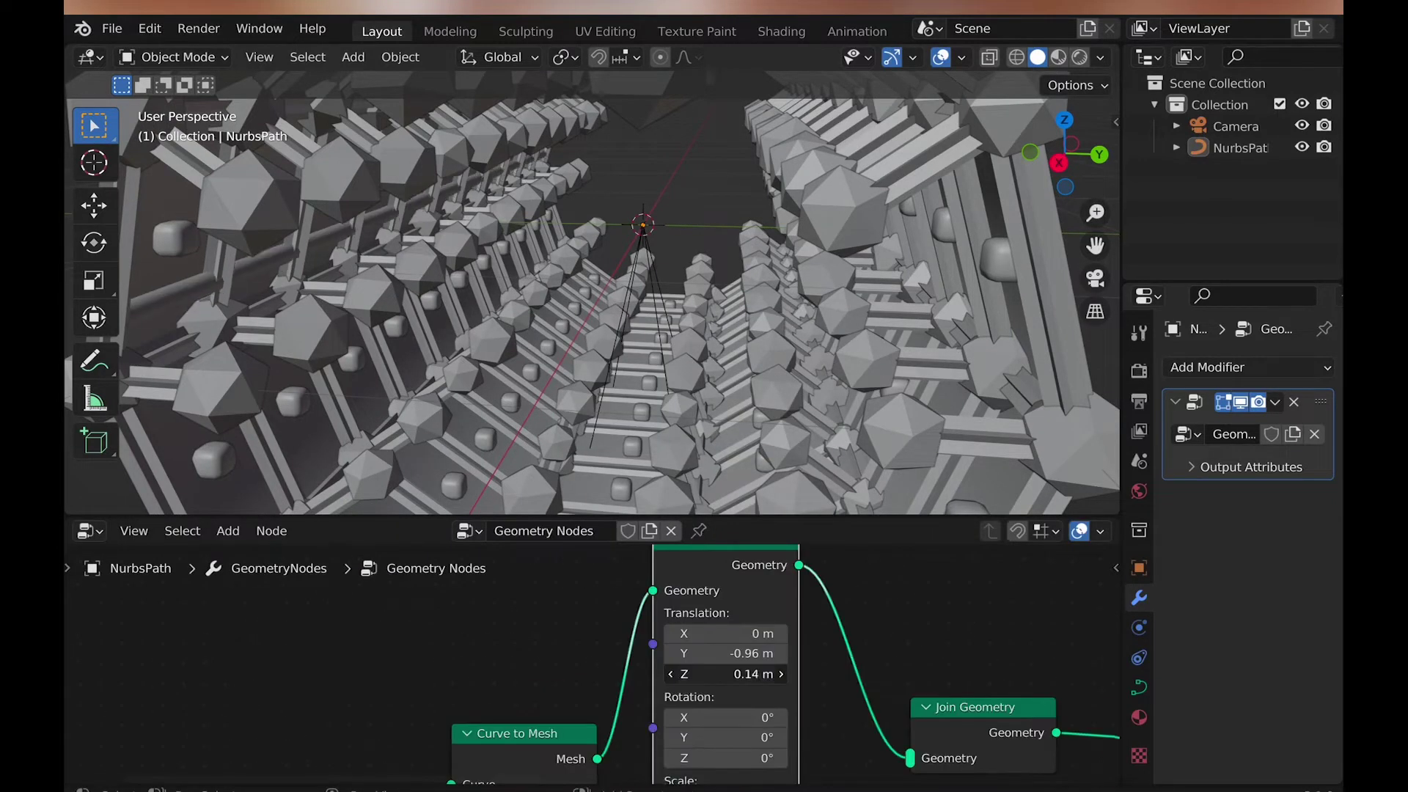
middle_click_drag(682, 387, 642, 306)
- Rearrange the Transform and tube nodes feeding Join Geometry
left_click_drag(685, 664, 708, 622)
scroll(708, 622, "down", 4)
left_click_drag(506, 668, 495, 616)
scroll(513, 631, "up", 5)
scroll(620, 655, "down", 8)
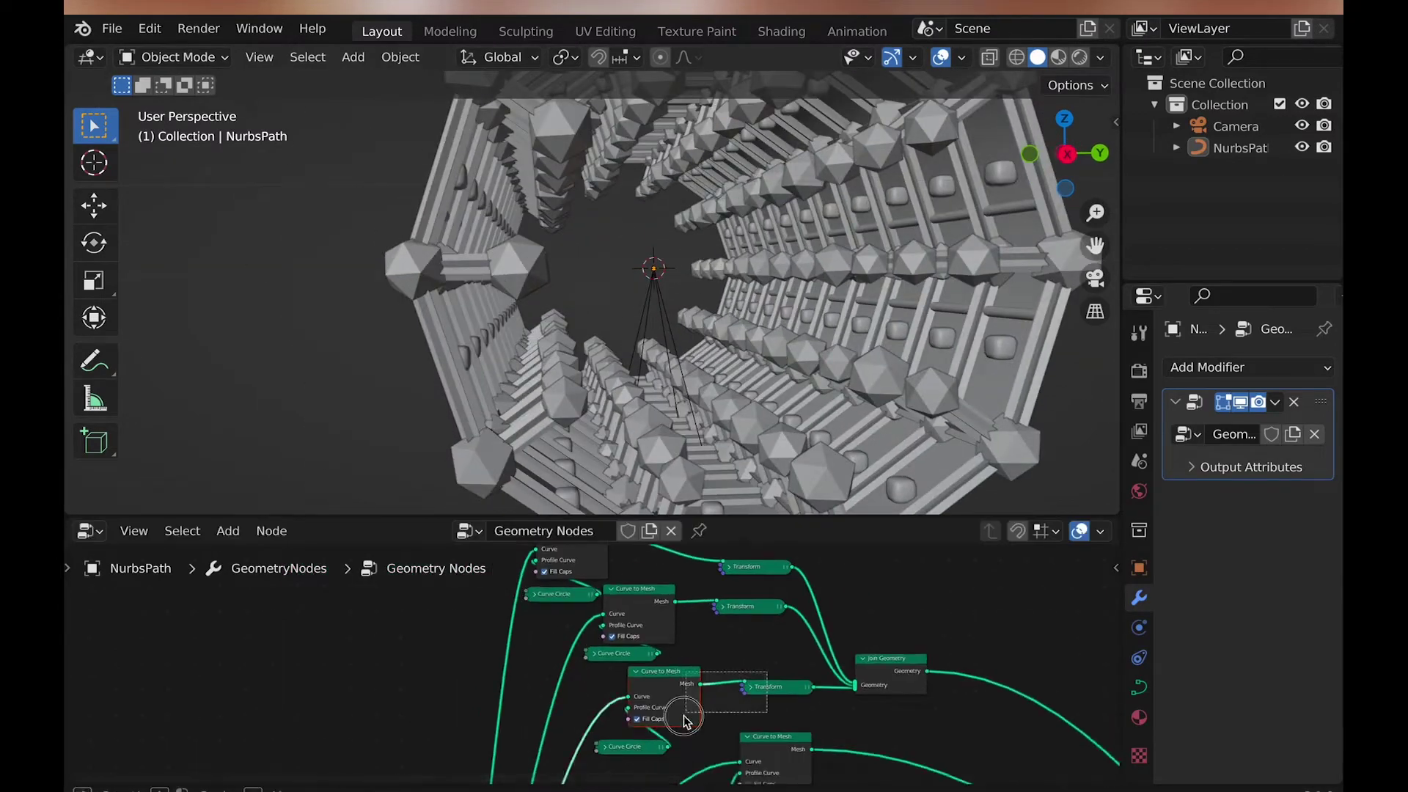
scroll(620, 655, "up", 4)
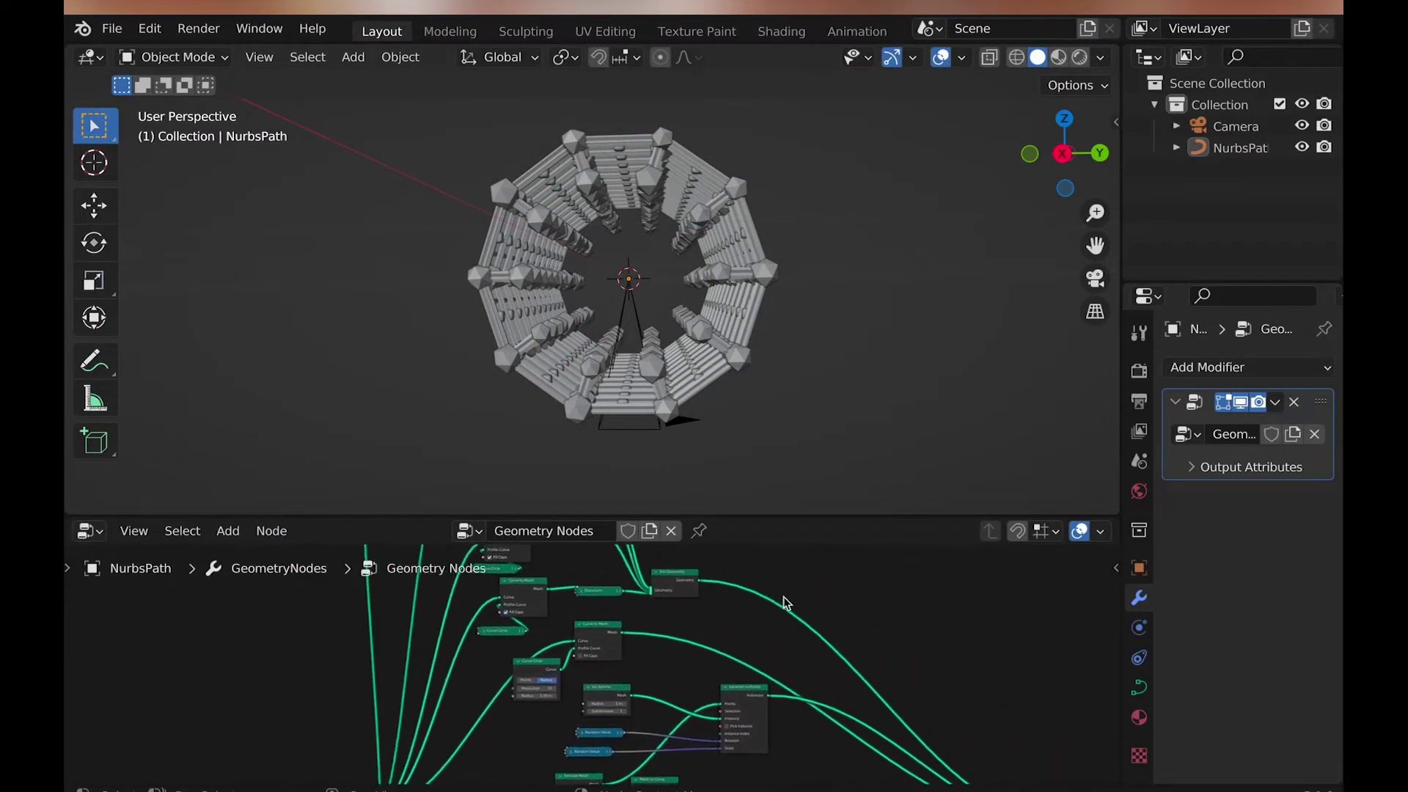
- Add a Set Material node on a link into Join Geometry
scroll(786, 603, "right", 5)
scroll(786, 603, "down", 3)
key("shift+a")
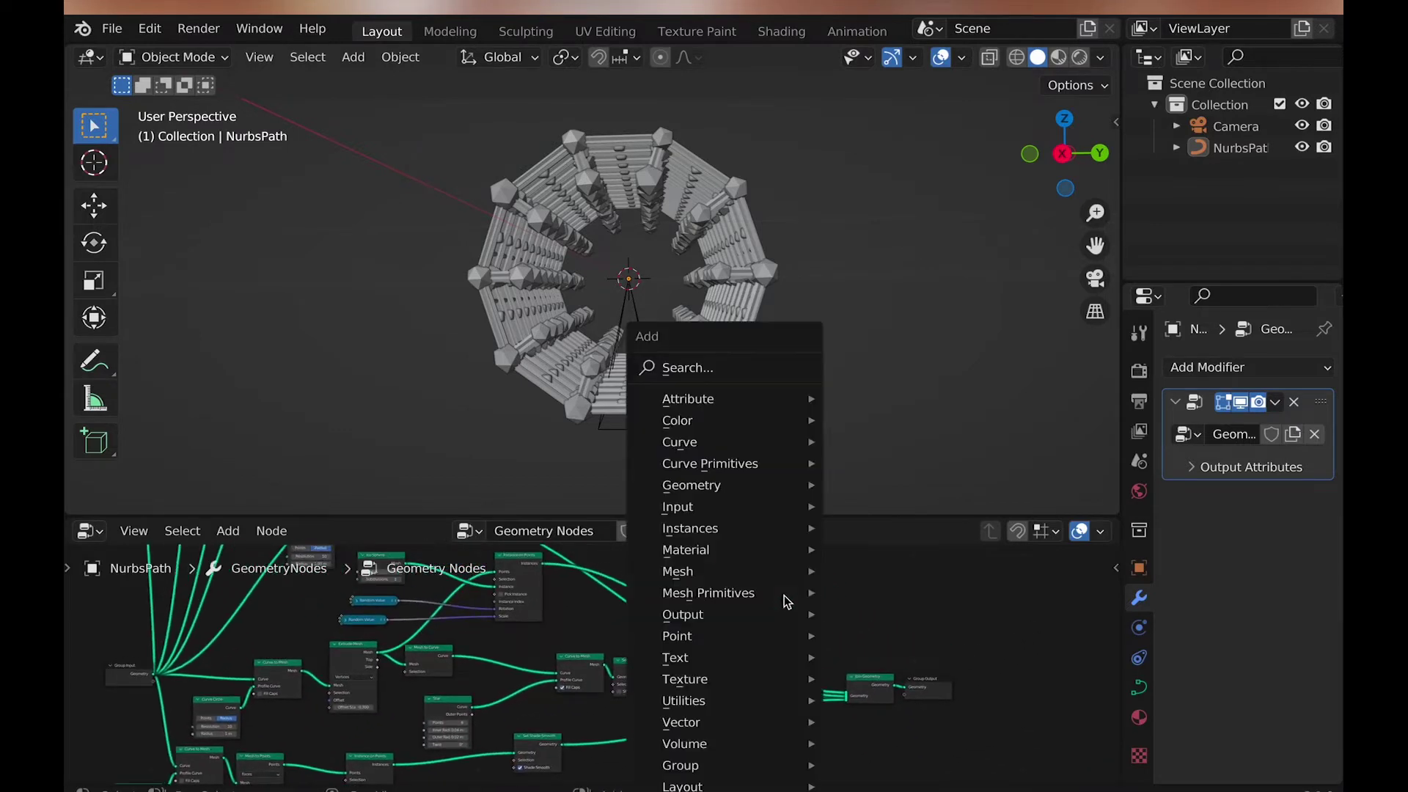
left_click(706, 379)
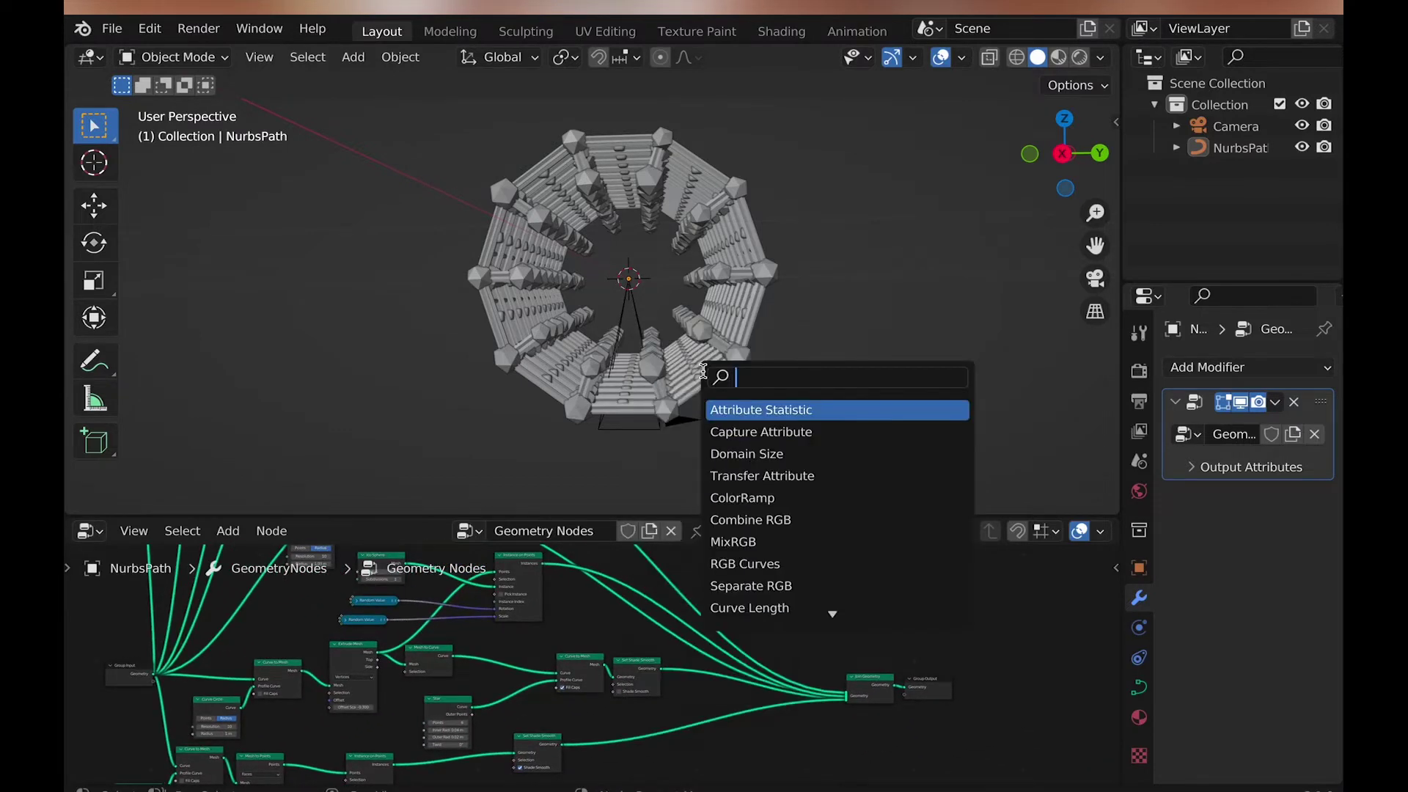
type("set material")
key("Return")
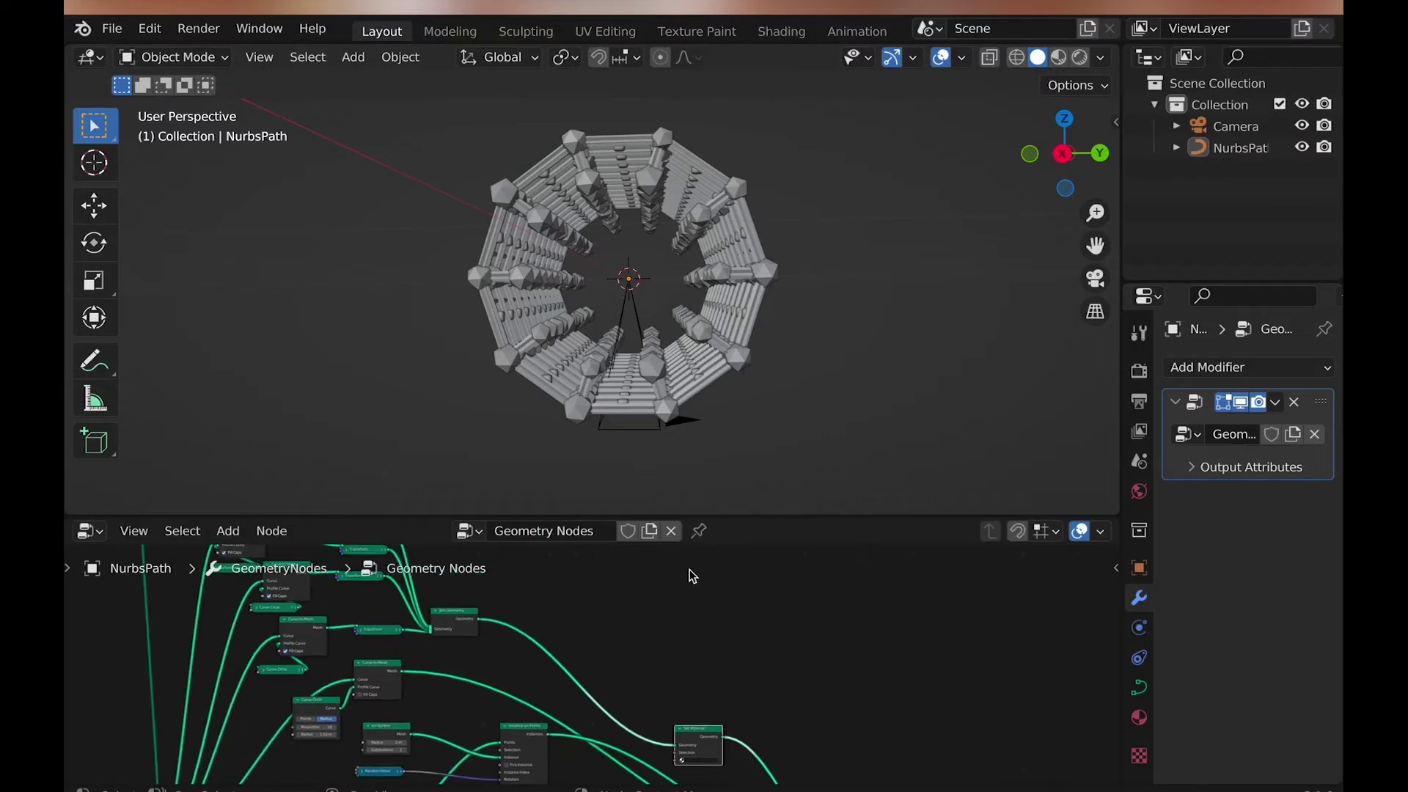
scroll(692, 596, "up", 2)
left_click(525, 726)
- Copy Set Material into two more geometry branches feeding Join Geometry
key("shift+d")
left_click(763, 697)
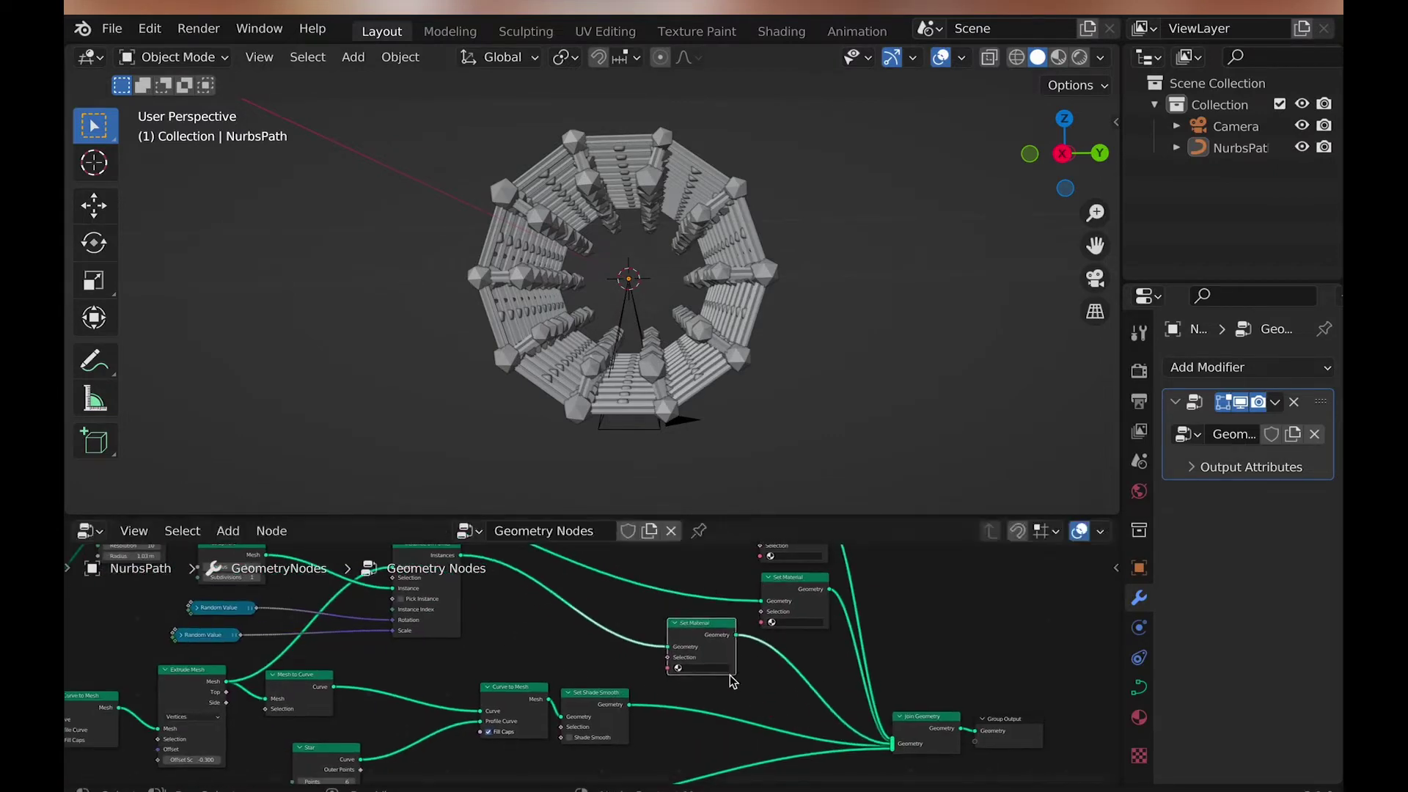
key("shift+d")
left_click(687, 726)
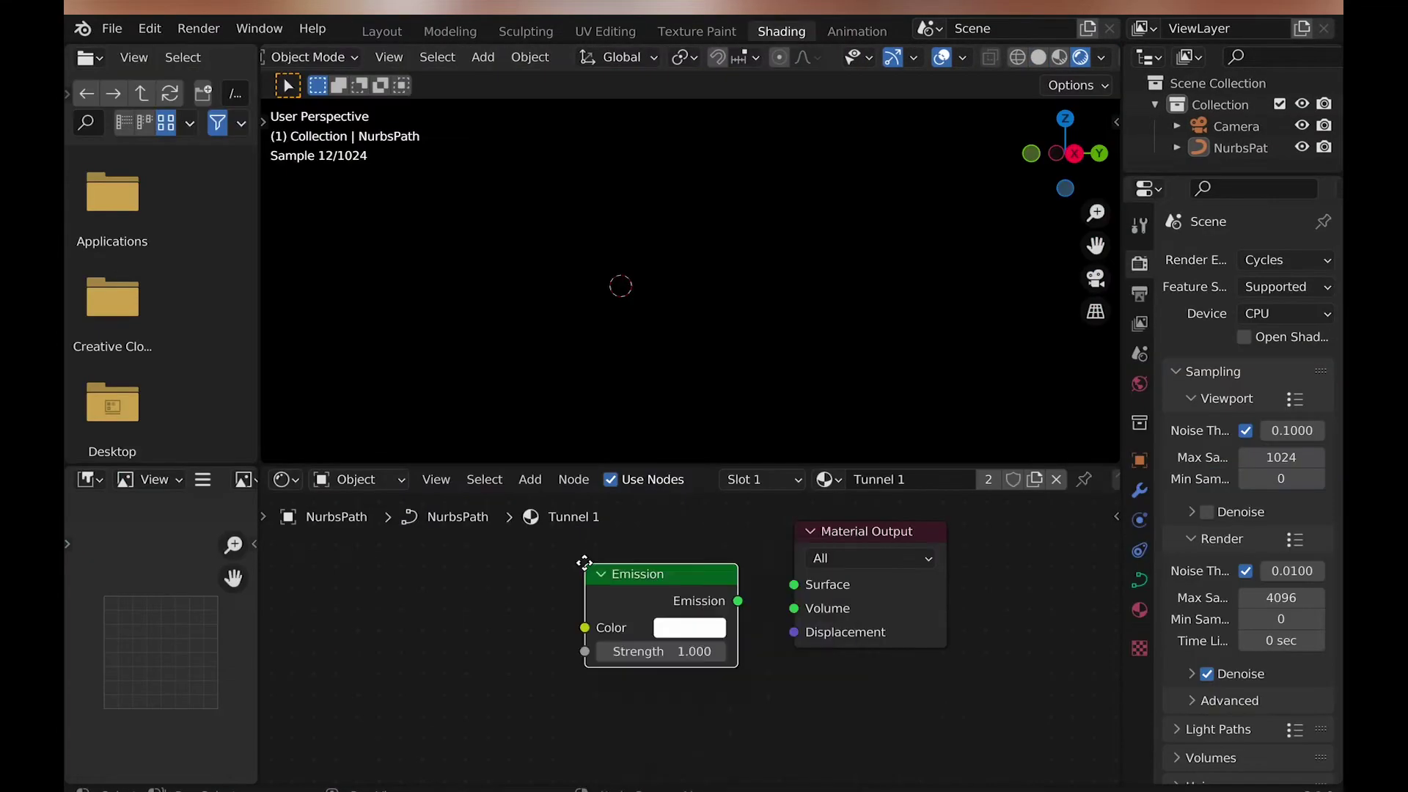
- Wire an Emission shader into Tunnel 1's Material Output Surface
left_click_drag(584, 560, 560, 559)
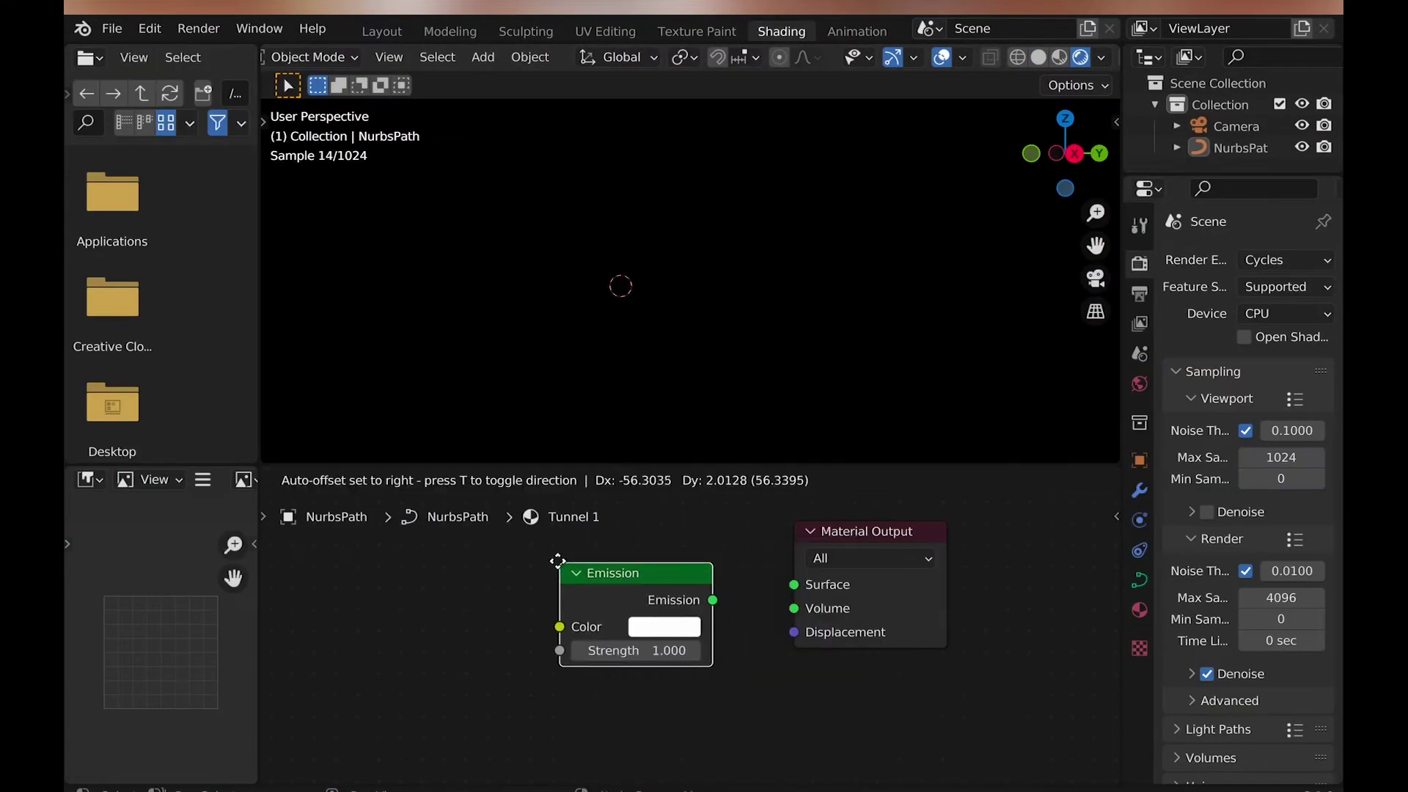
left_click_drag(709, 598, 794, 584)
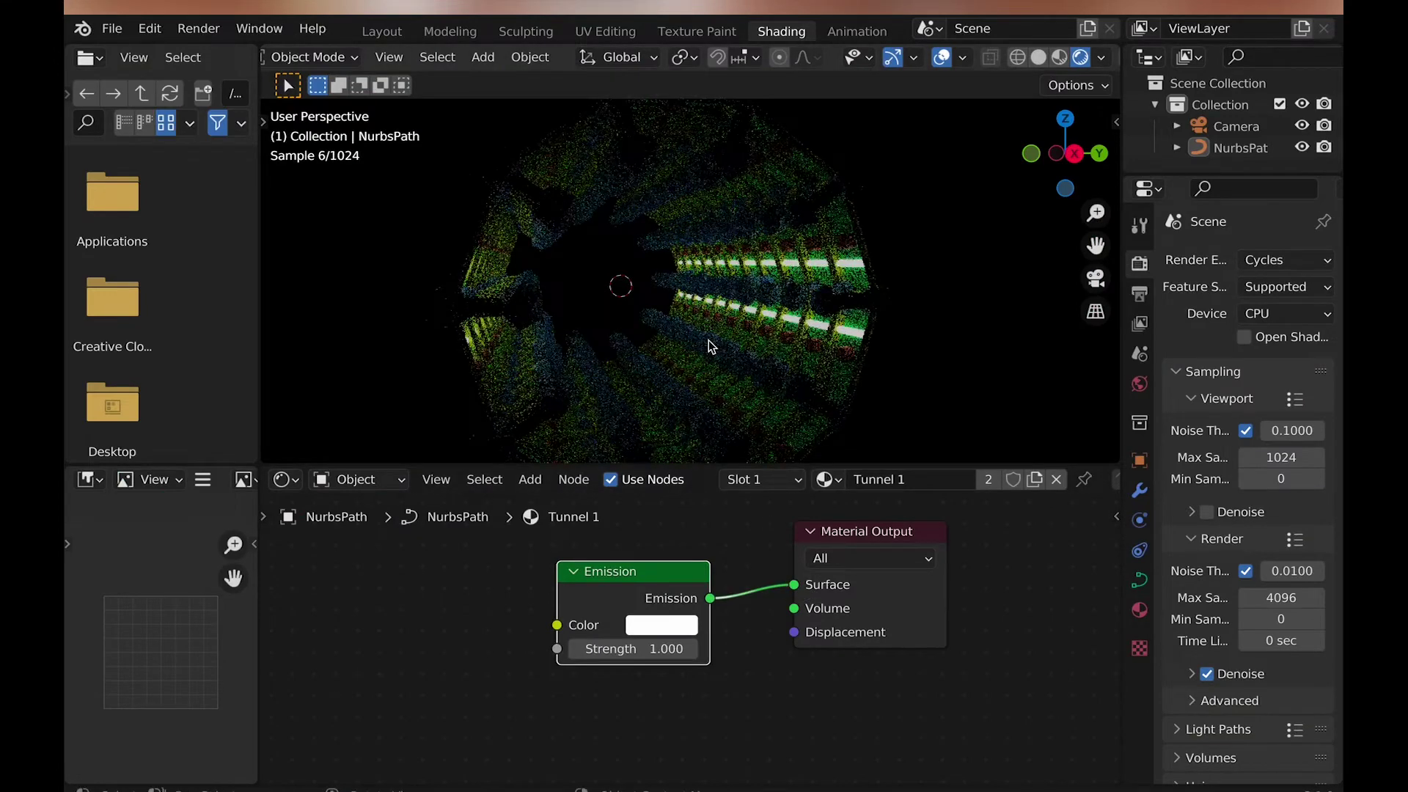
middle_click_drag(709, 340, 708, 344)
- Add a Glossy BSDF with roughness about 0.37 and copper-orange colour, connected to Surface
key("shift+a")
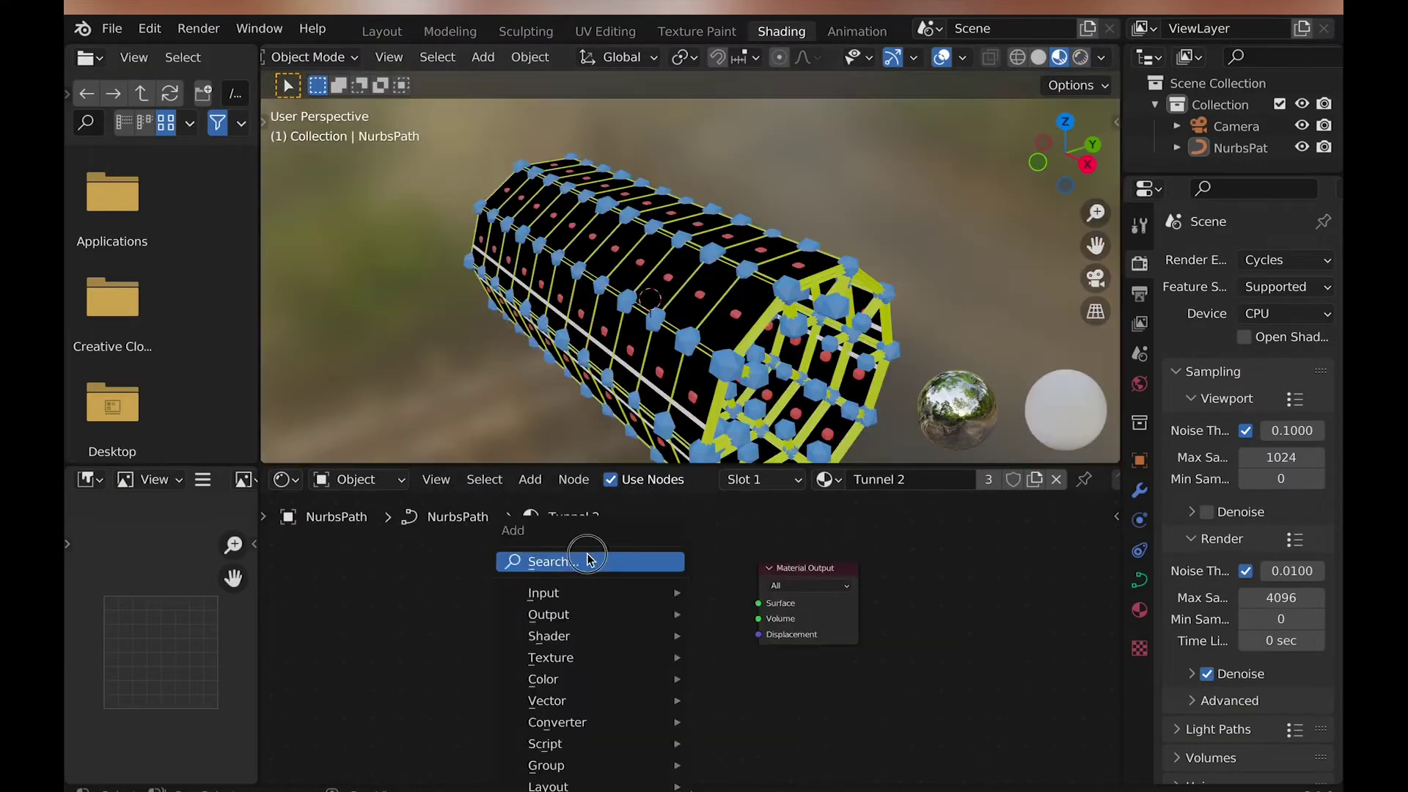
type("glos")
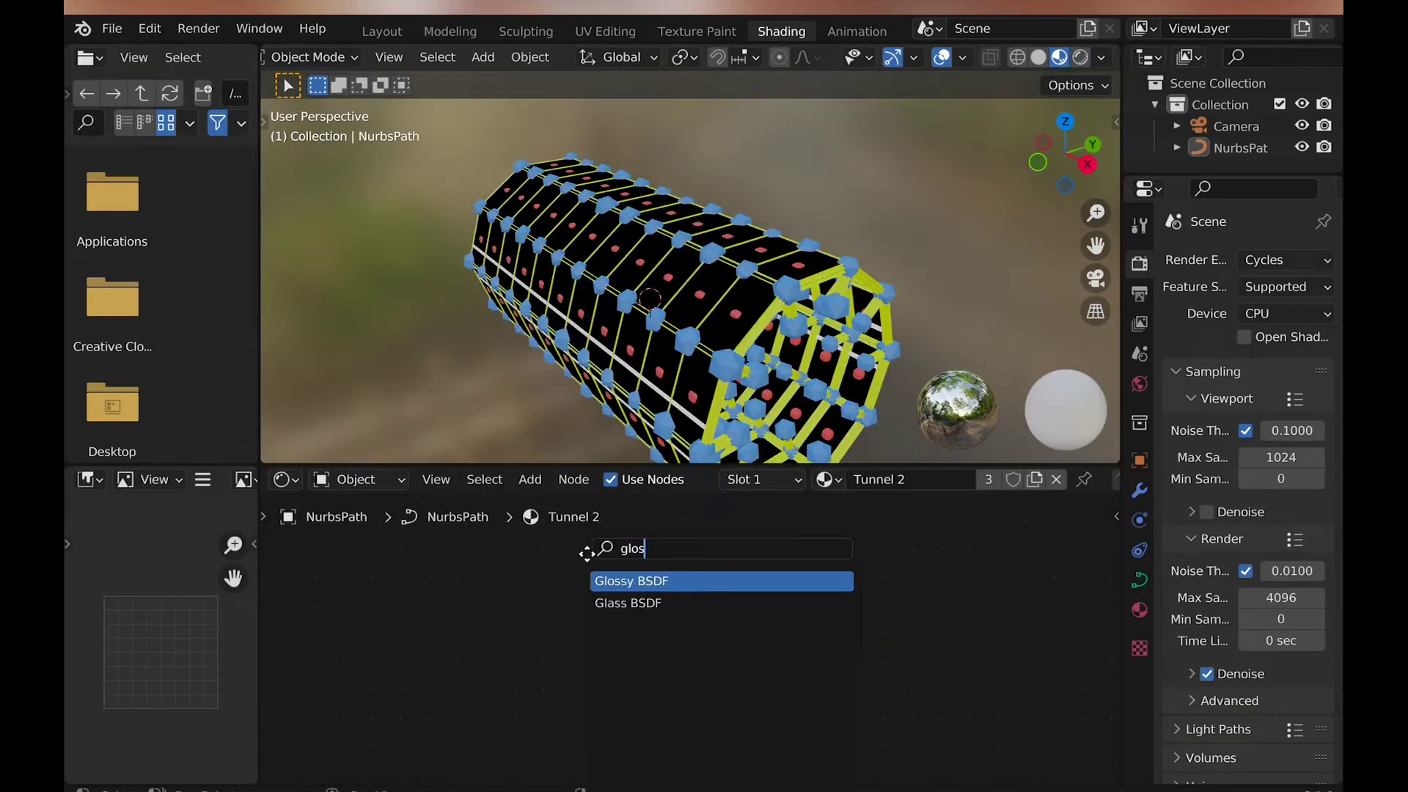
key("Return")
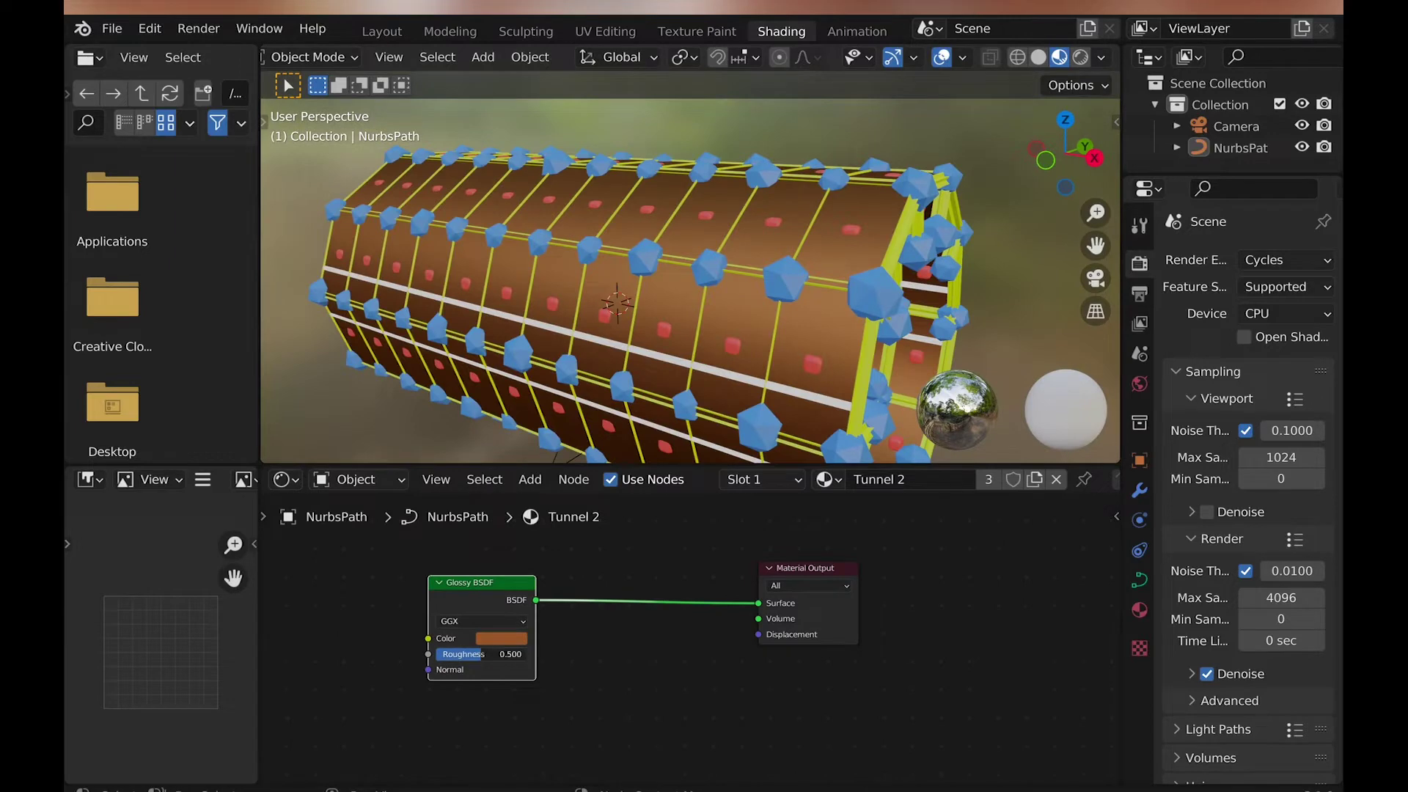
left_click_drag(481, 654, 467, 654)
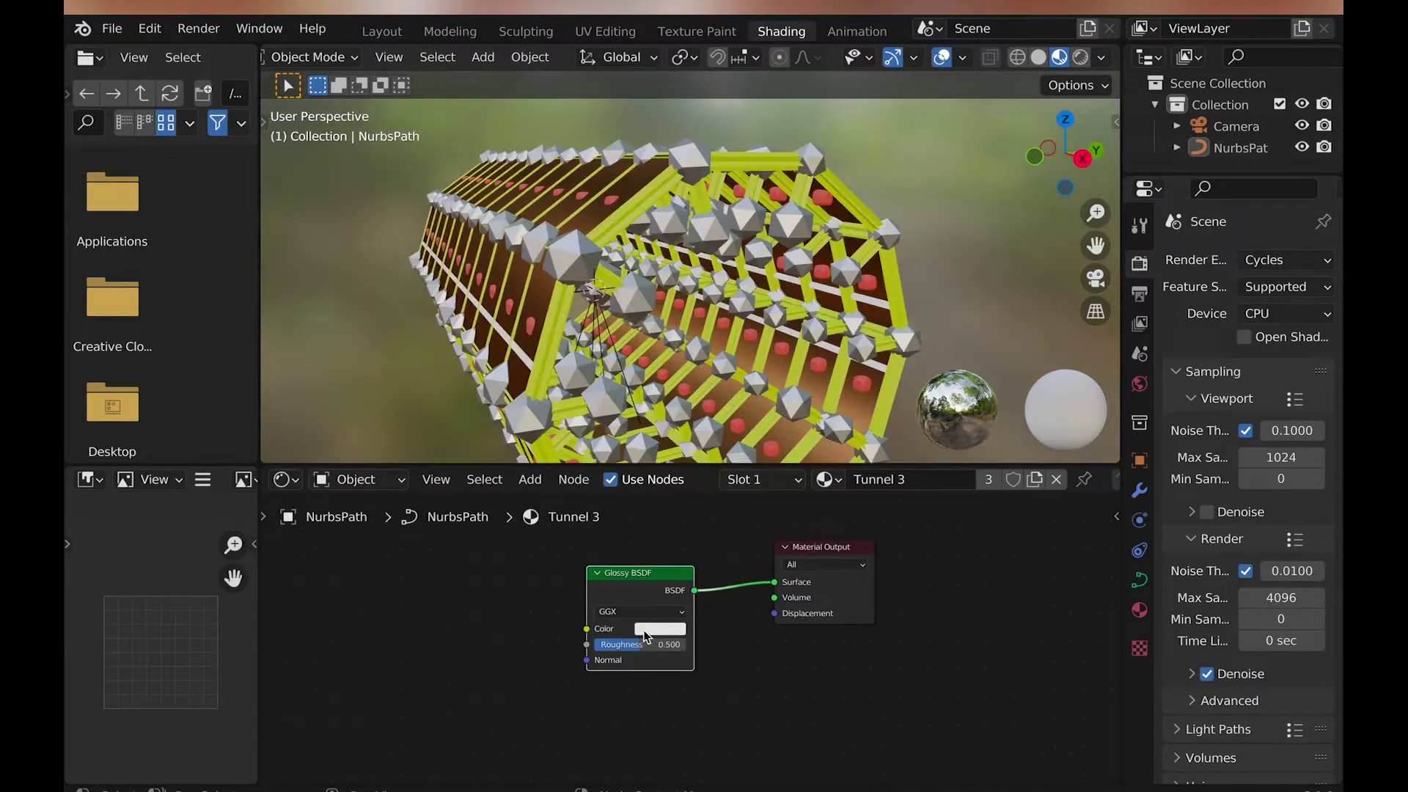
left_click(657, 628)
left_click_drag(687, 502, 686, 501)
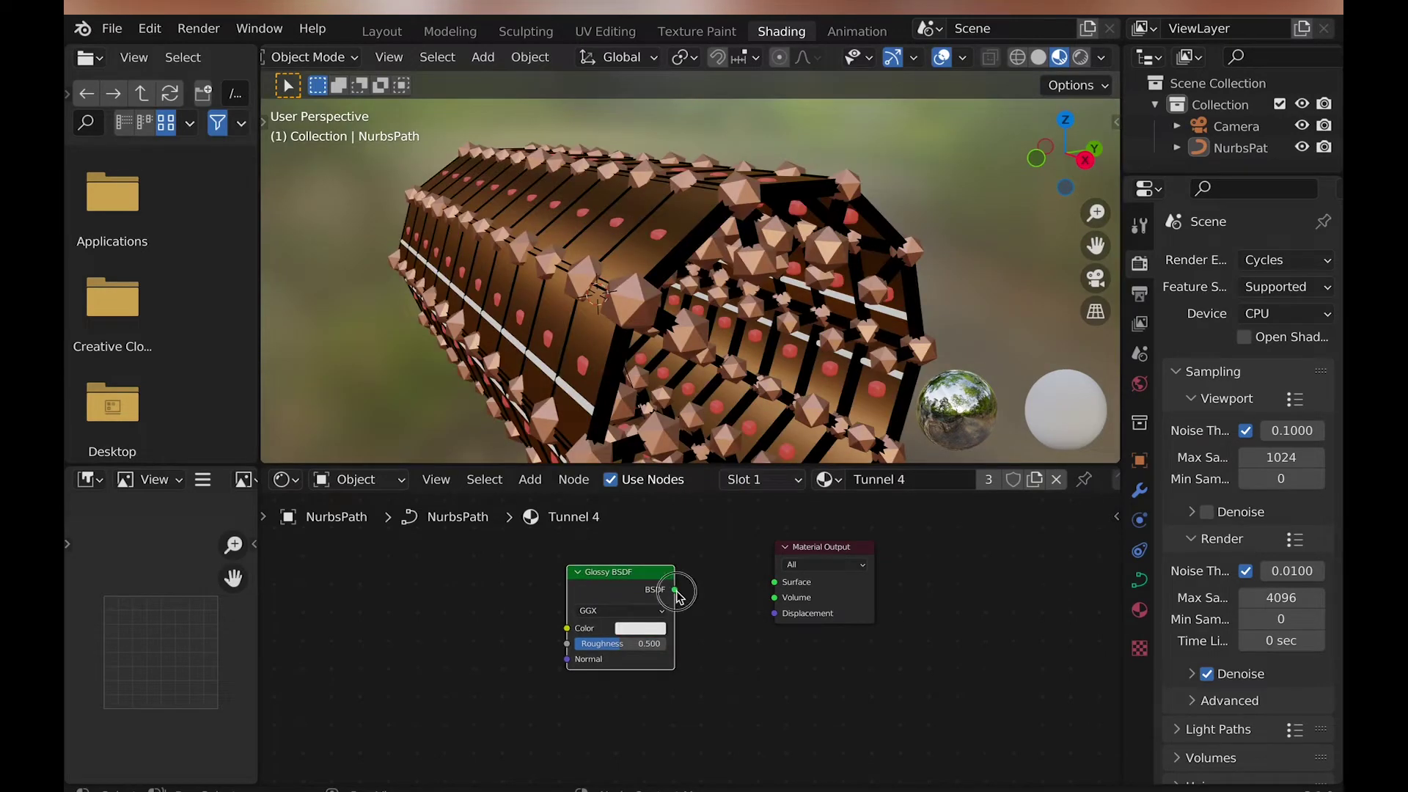
left_click_drag(674, 590, 776, 583)
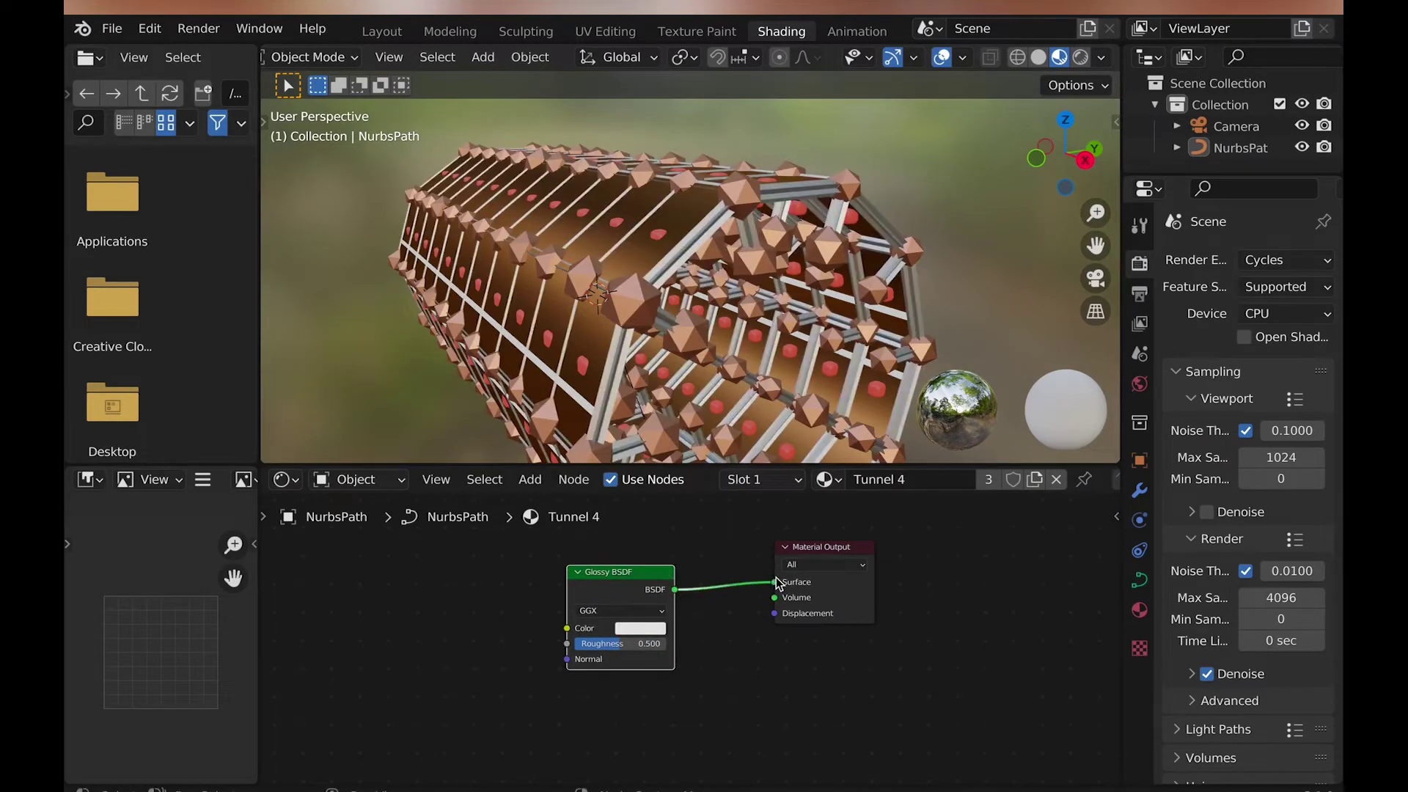
- Adjust Tunnel 4's glossy colour, then add Mix Shader and Voronoi Texture nodes for Tunnel 5
left_click(637, 629)
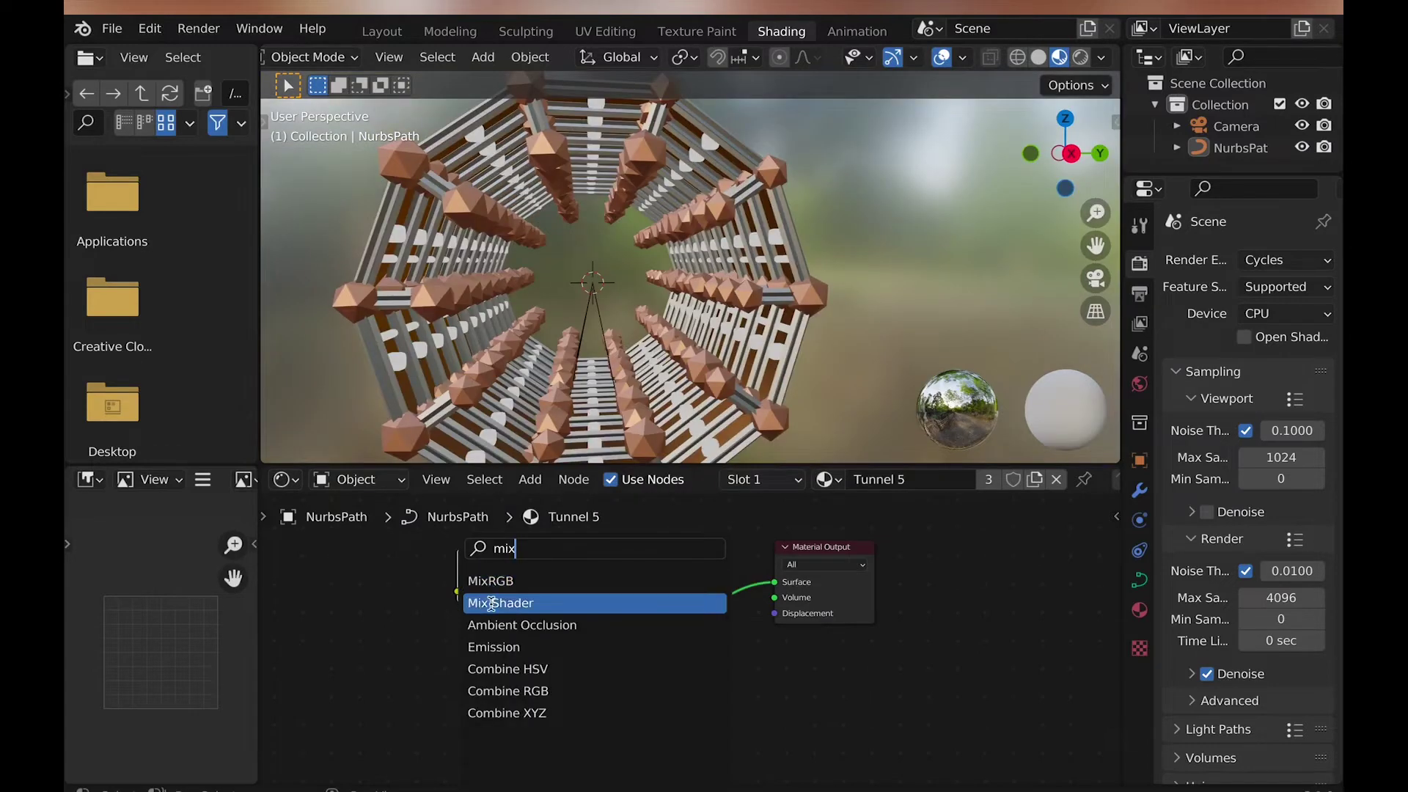
left_click(492, 603)
left_click(697, 579)
key("shift+a")
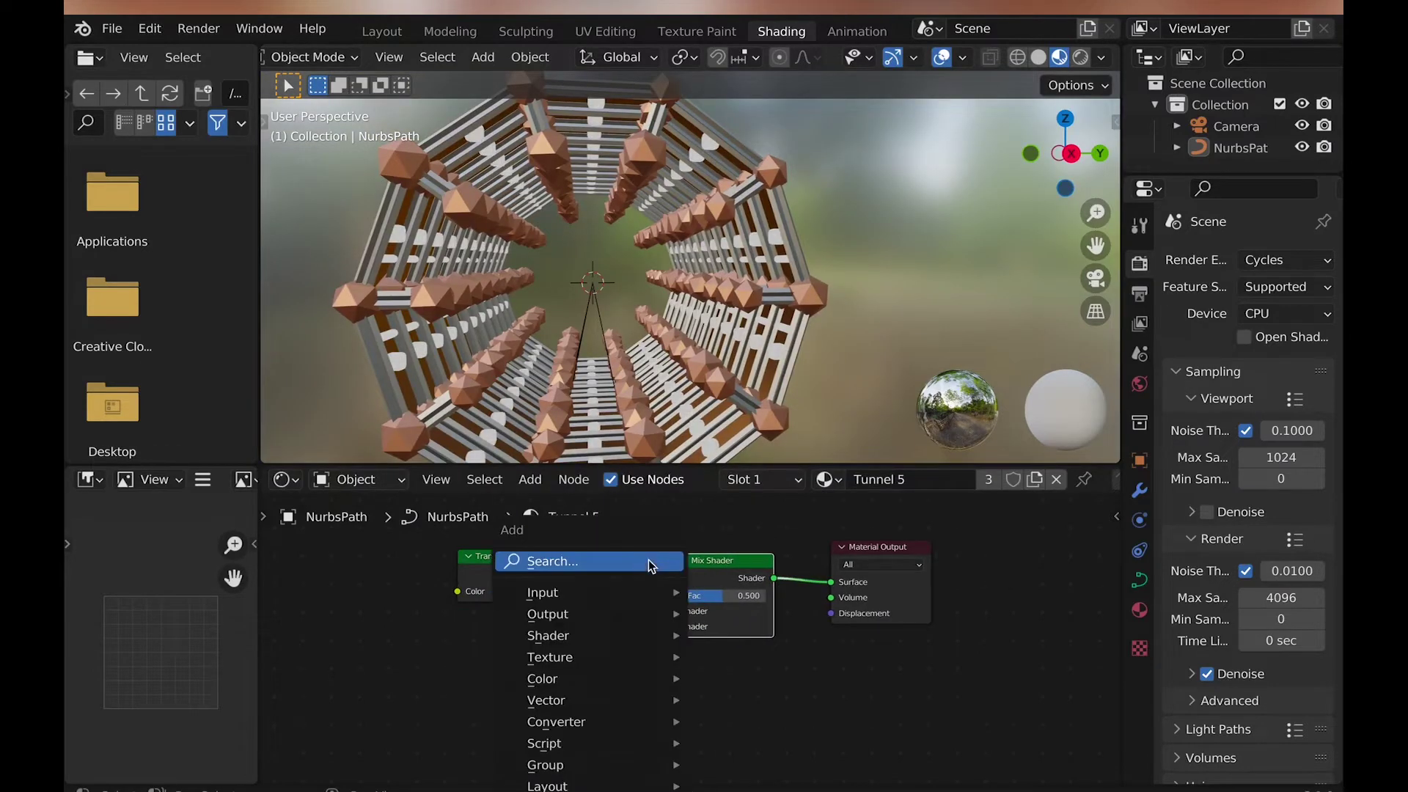
left_click(641, 562)
type("vor")
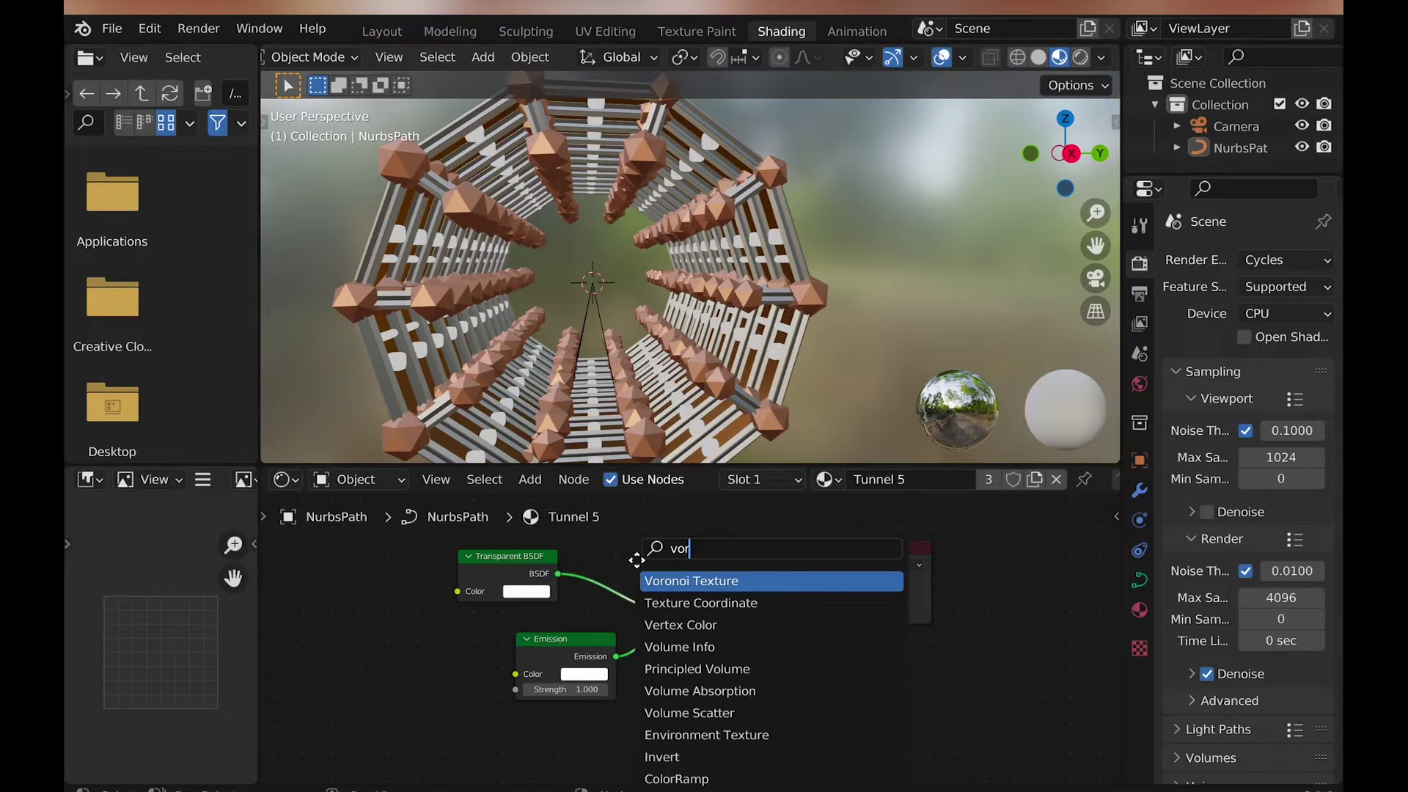
key("Return")
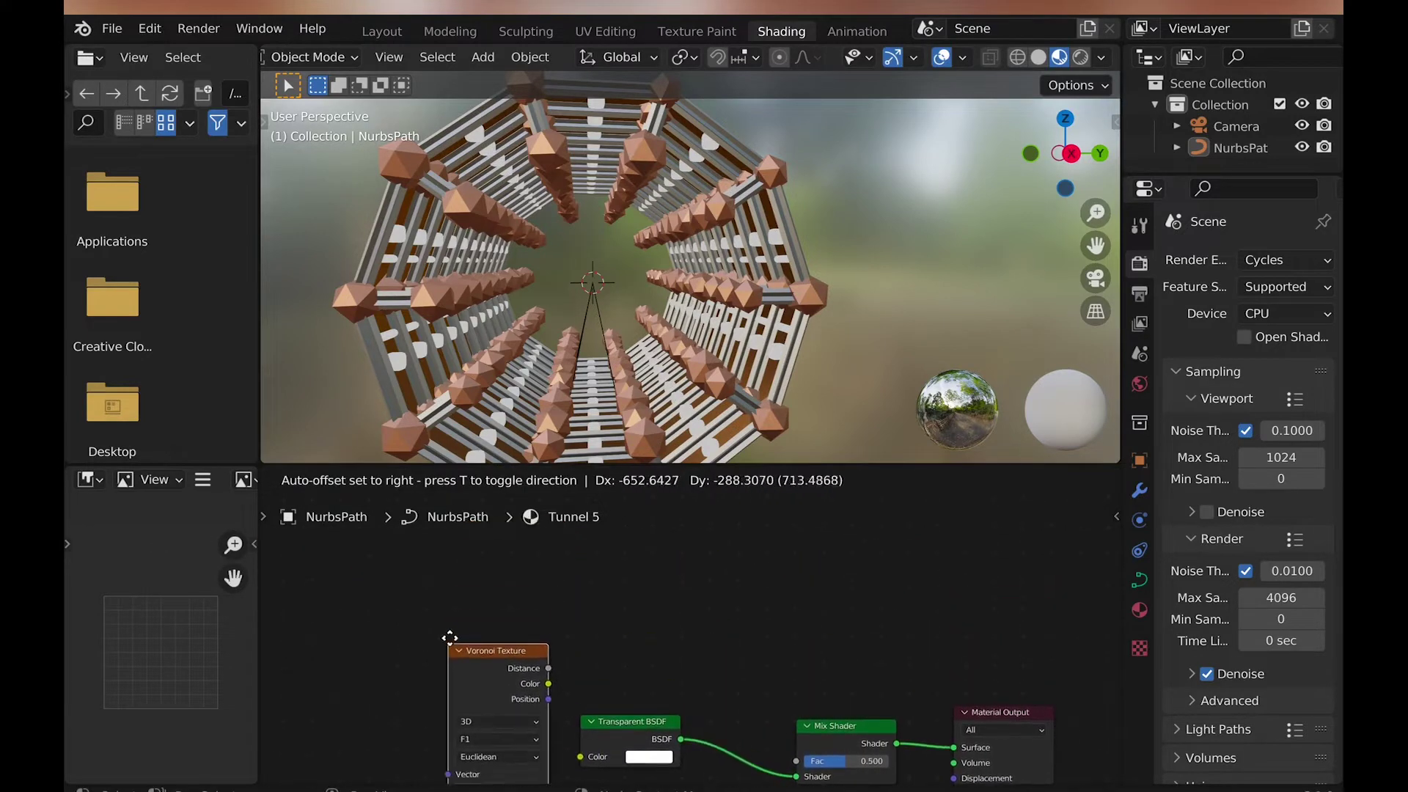
left_click(450, 638)
- Add a ColorRamp fed by Voronoi Color that drives the Mix Shader factor
key("shift+a")
left_click(560, 565)
type("co")
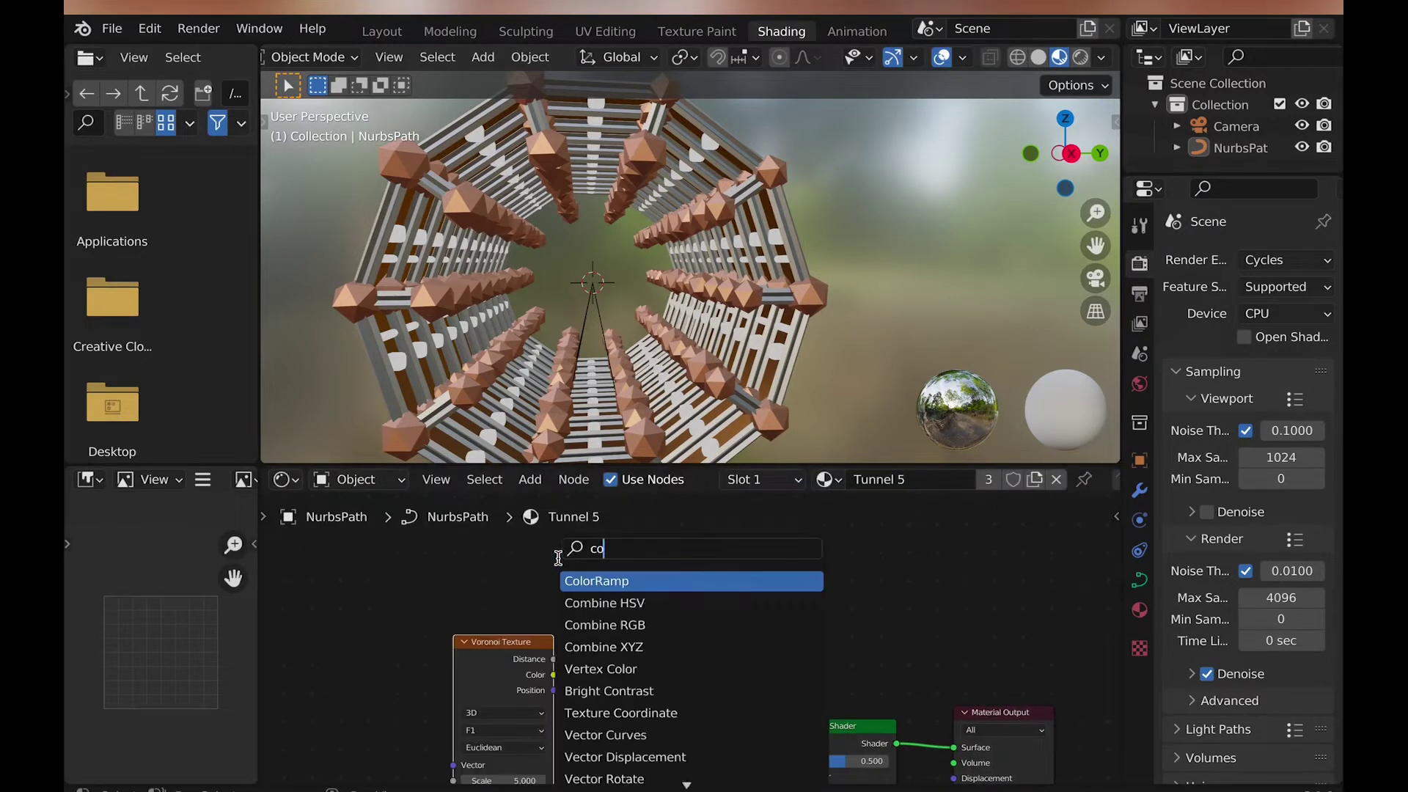
type("lor")
key("Return")
left_click(601, 558)
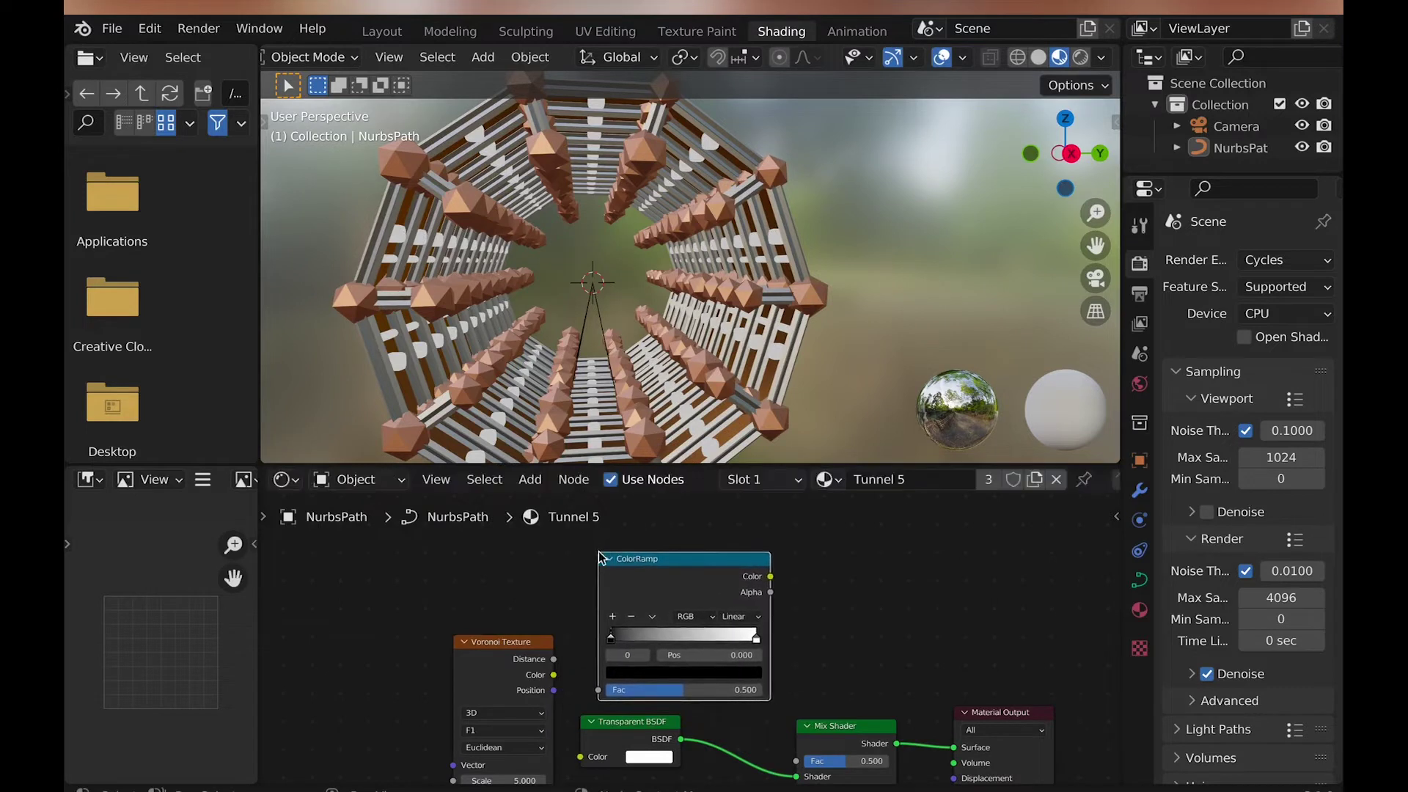
left_click_drag(555, 675, 600, 691)
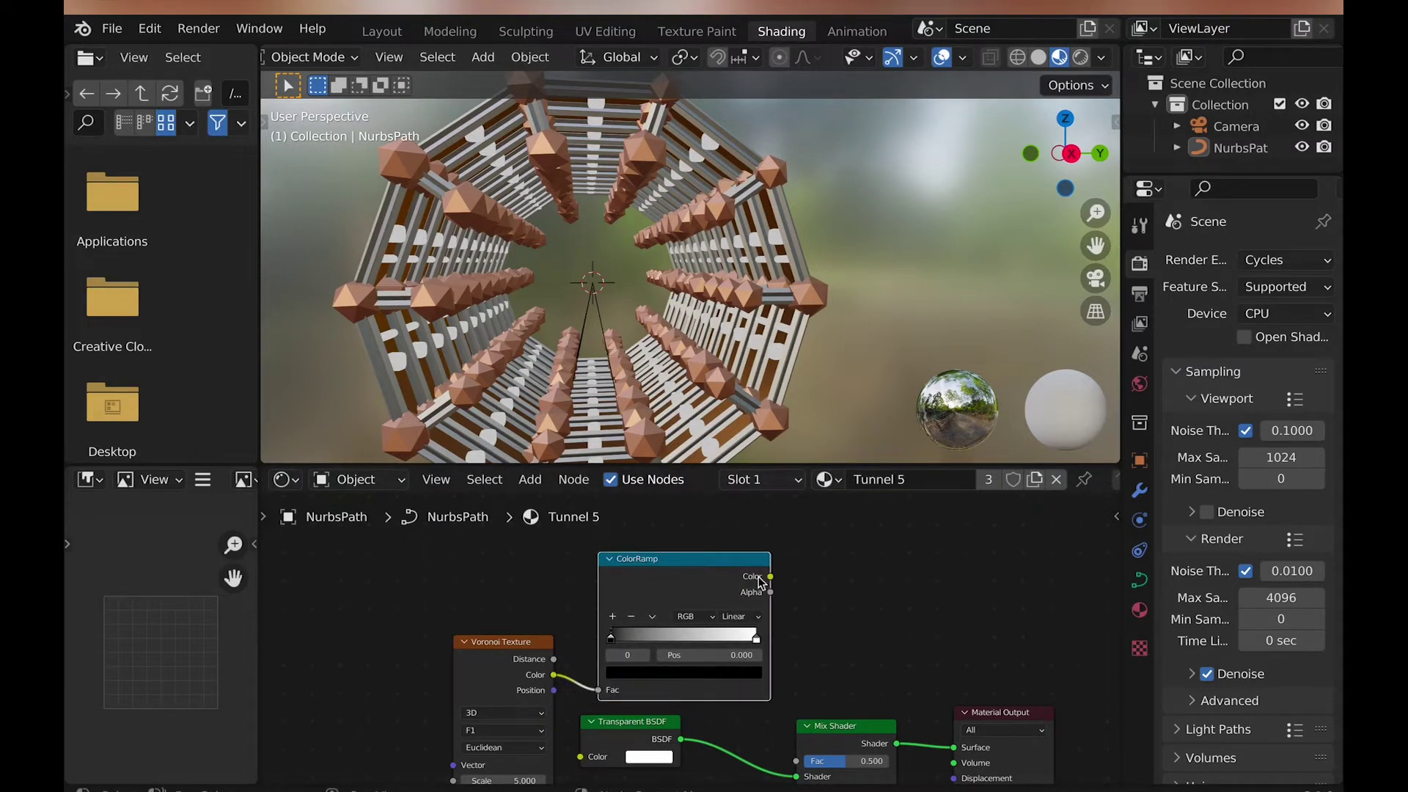
left_click_drag(771, 582, 805, 645)
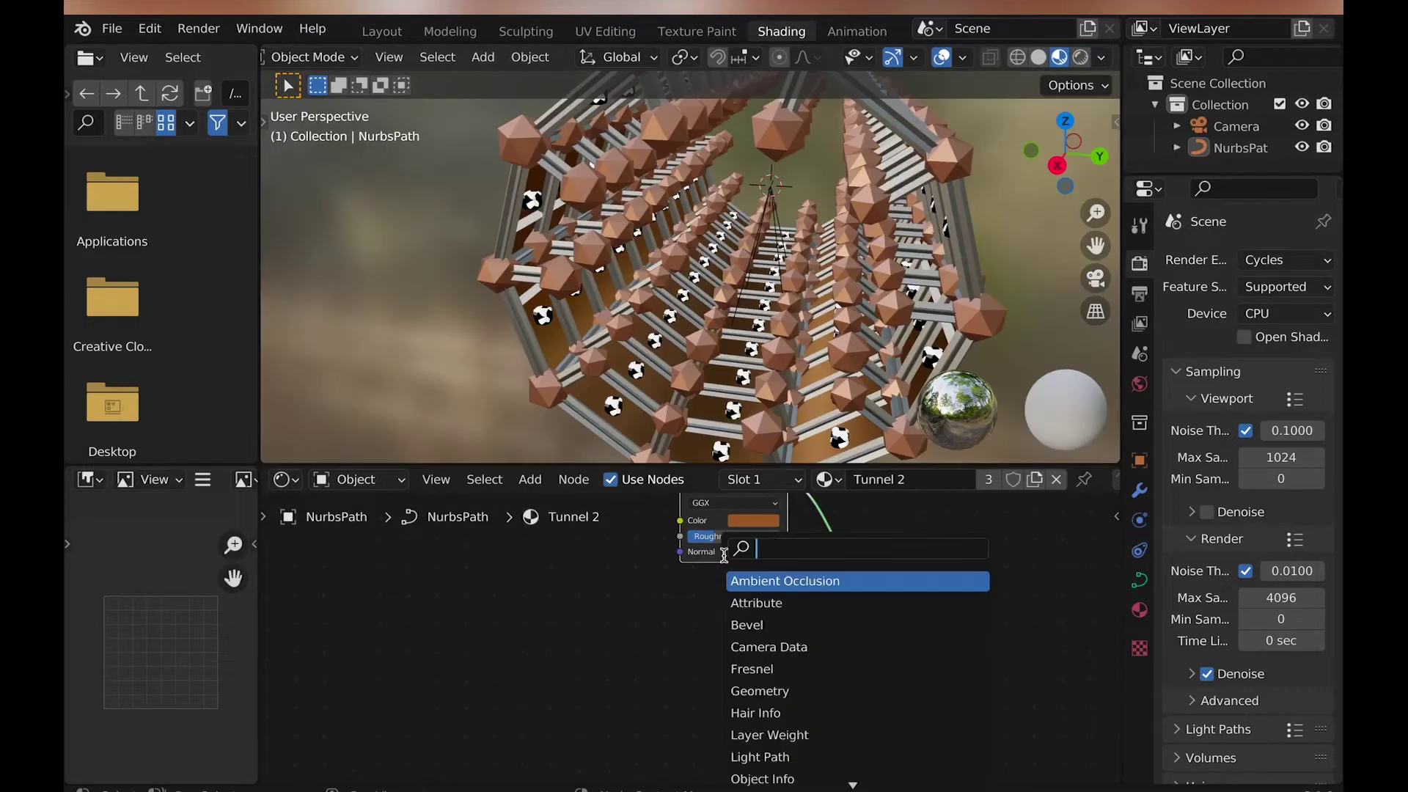
- Add a Displacement node driven by Noise Texture Color, with Voronoi Distance feeding the Noise vector
type("dis")
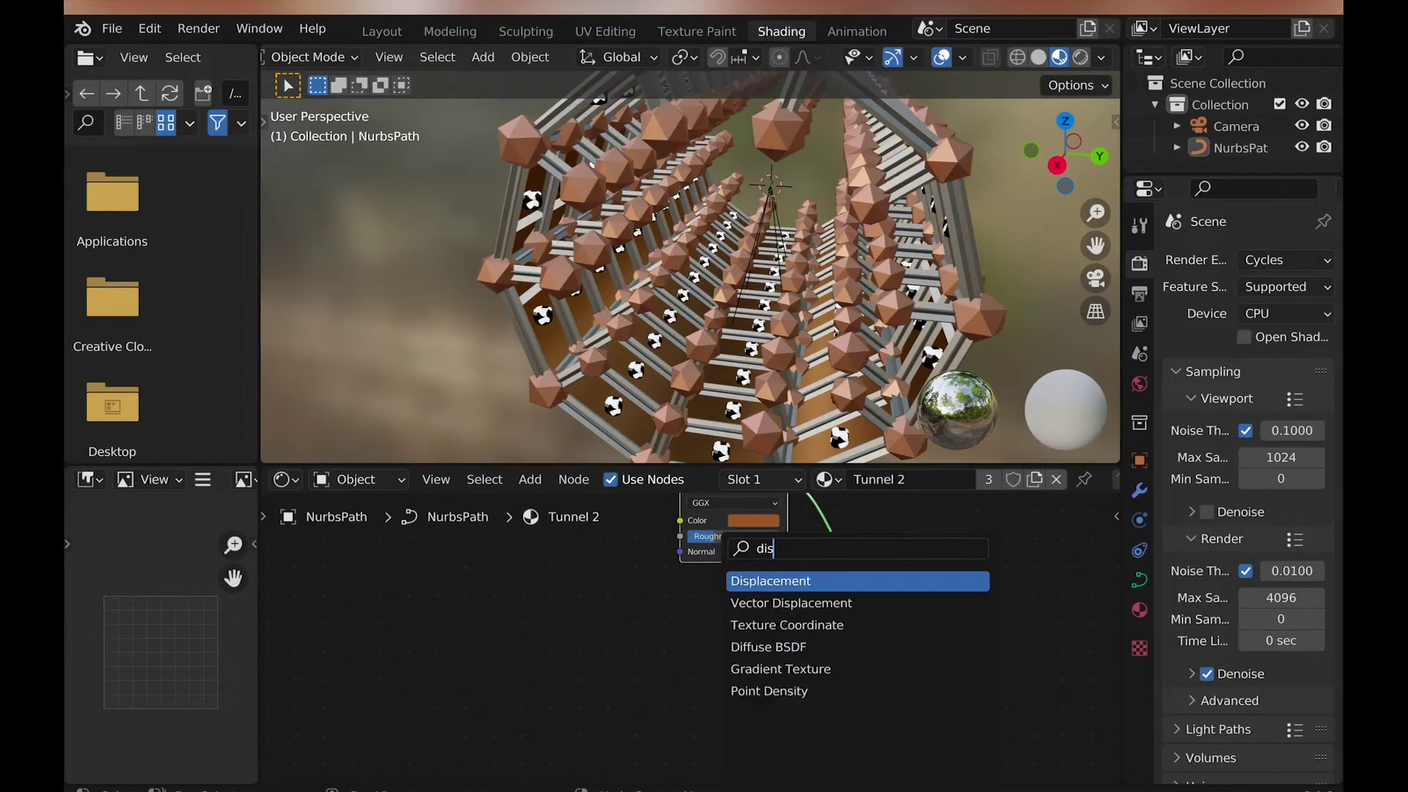
key("Return")
left_click(787, 622)
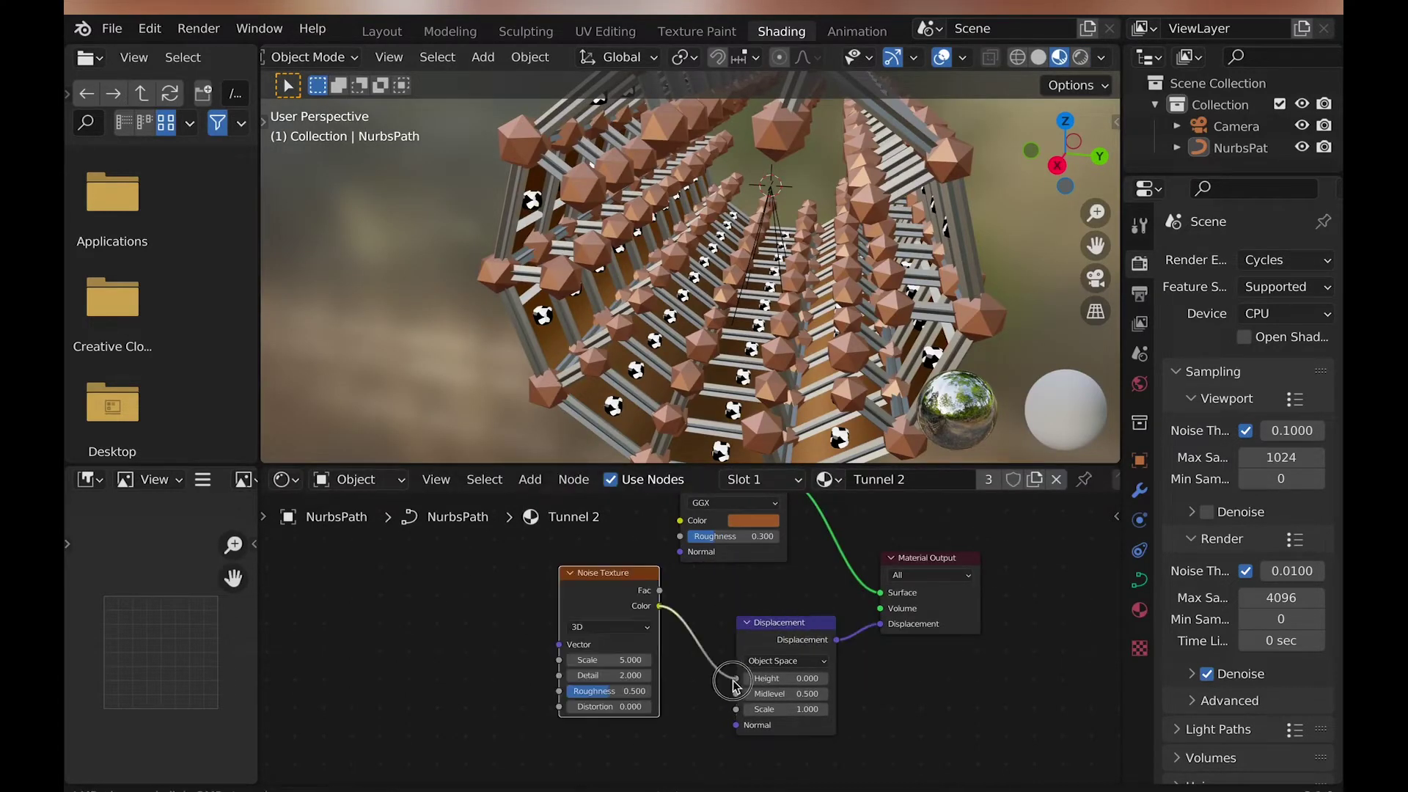
left_click_drag(736, 679, 662, 611)
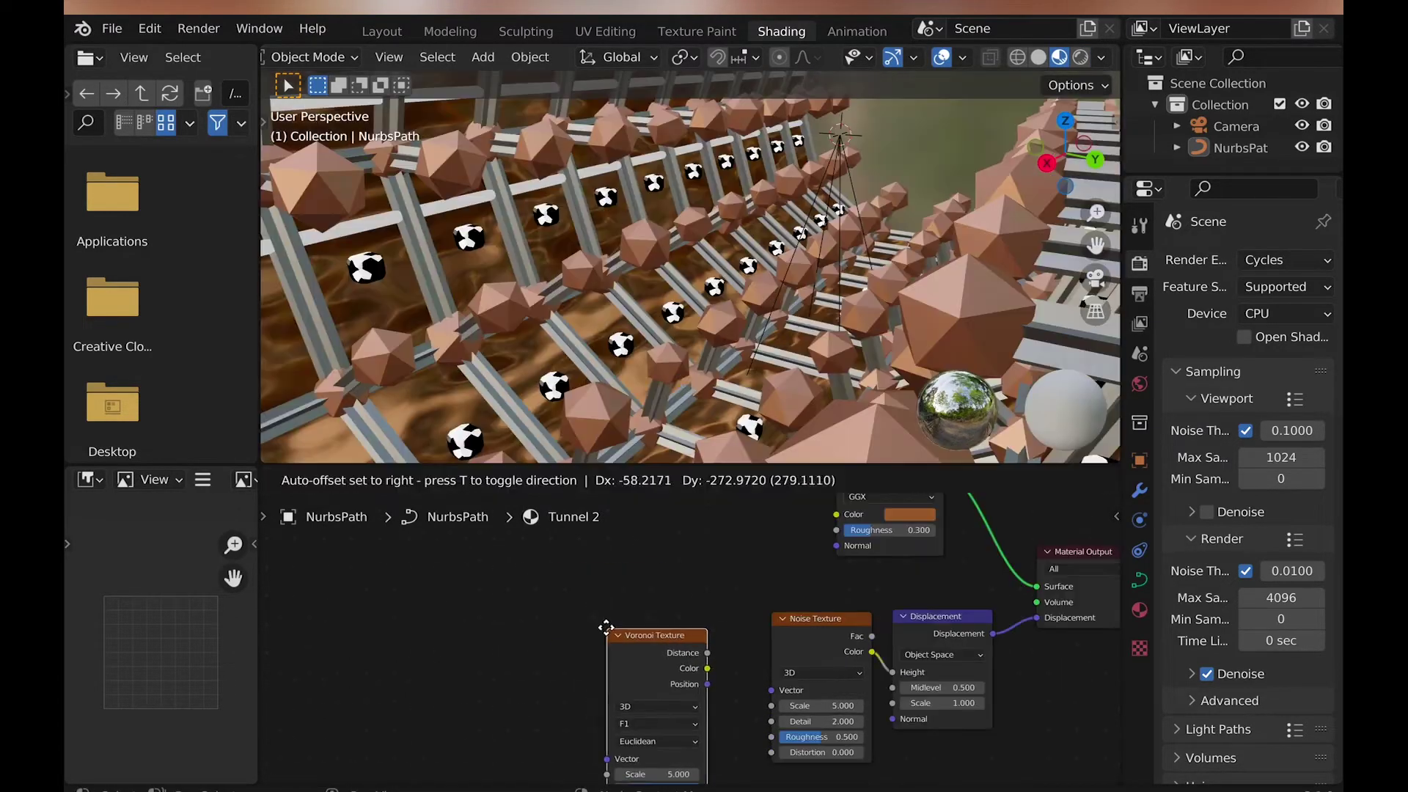
left_click(627, 633)
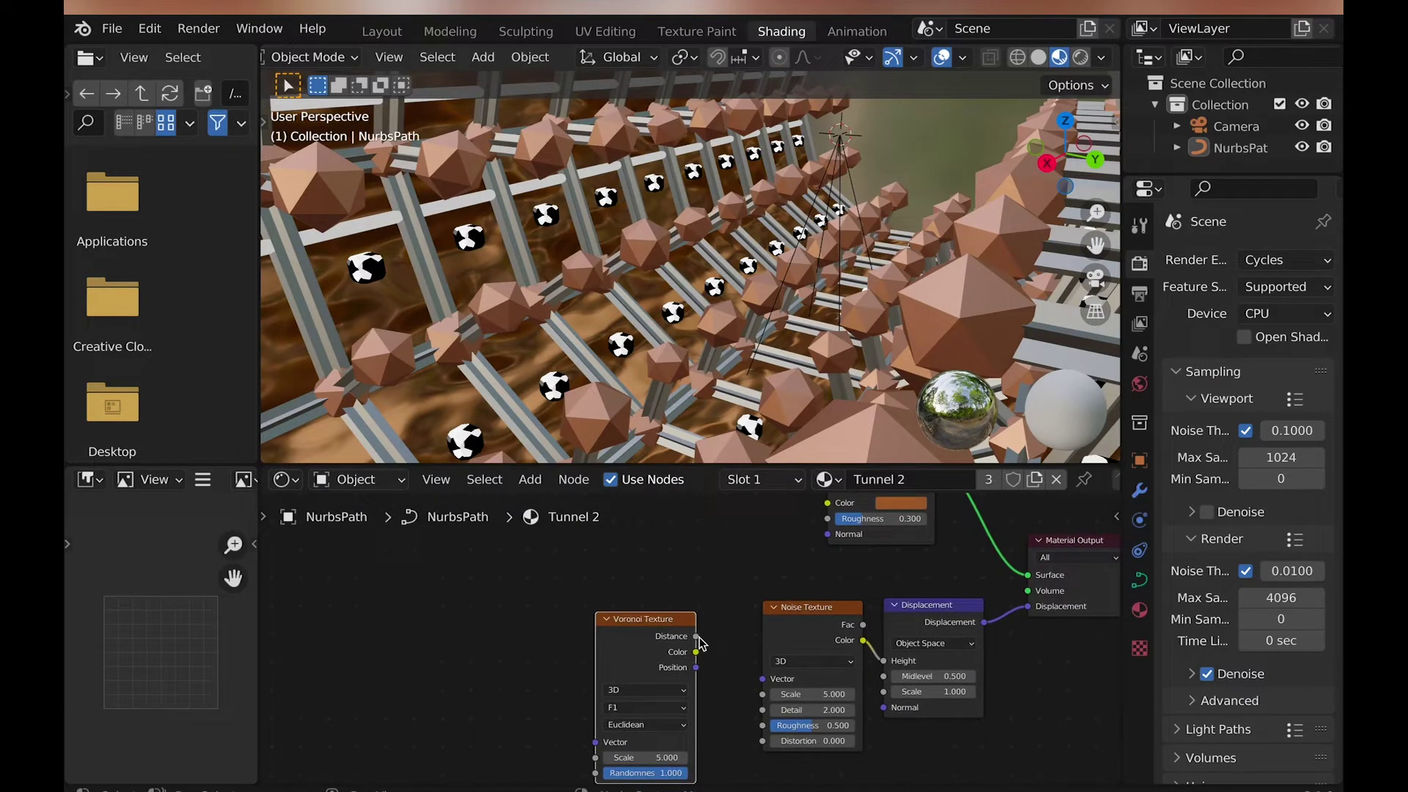
left_click_drag(696, 636, 763, 679)
- Lower the Noise Texture scale to 0.500
middle_click_drag(752, 653, 745, 653)
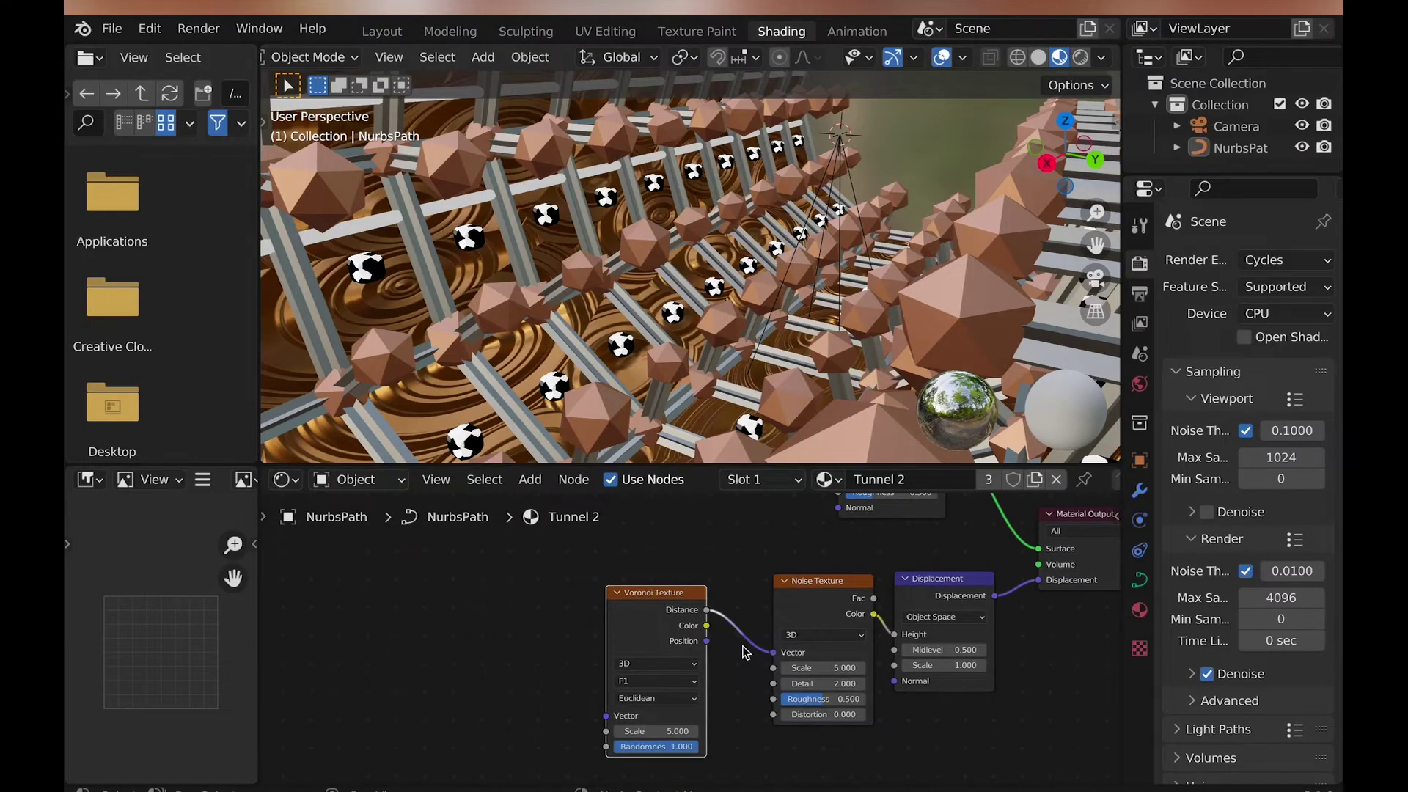
middle_click_drag(719, 323, 737, 358)
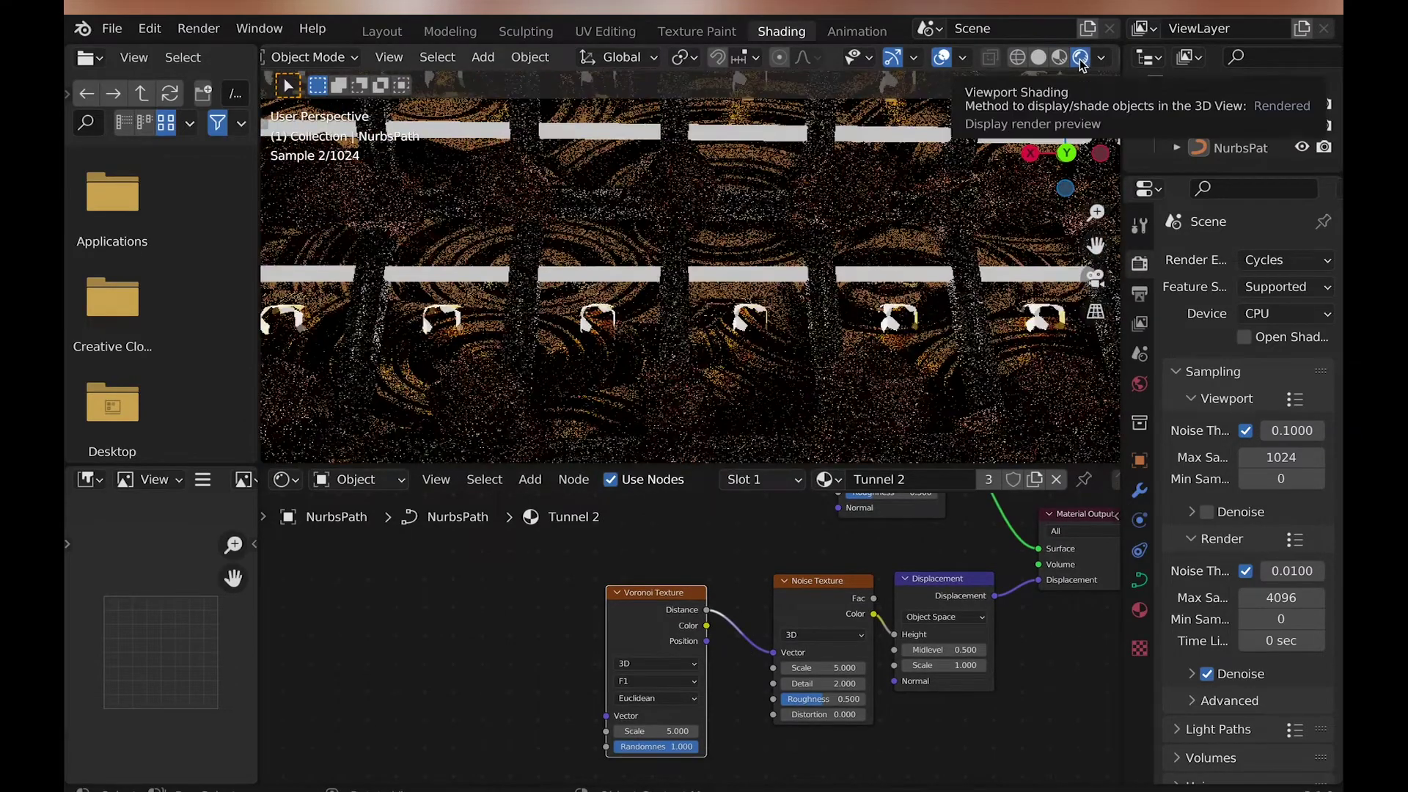
left_click_drag(821, 668, 788, 667)
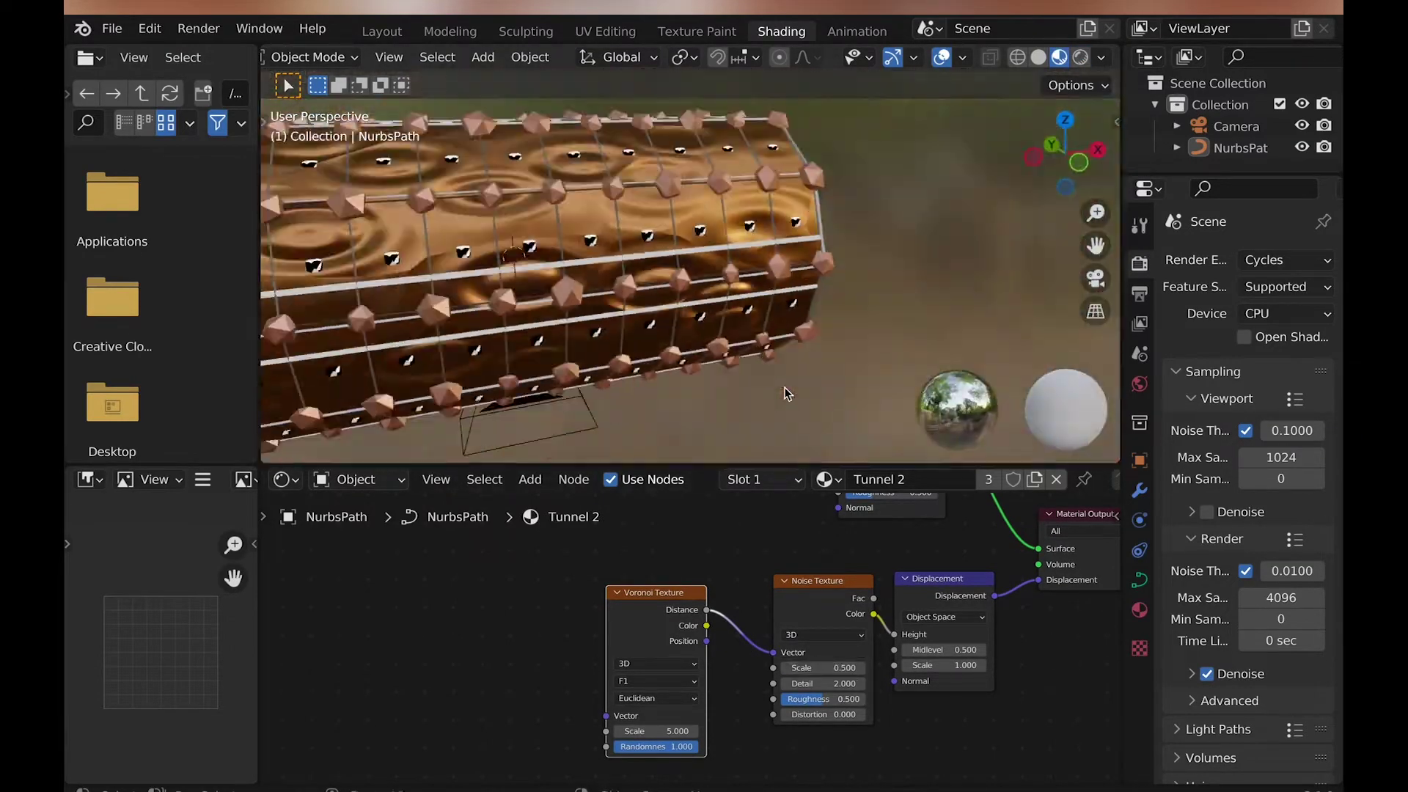
middle_click_drag(734, 352, 784, 394)
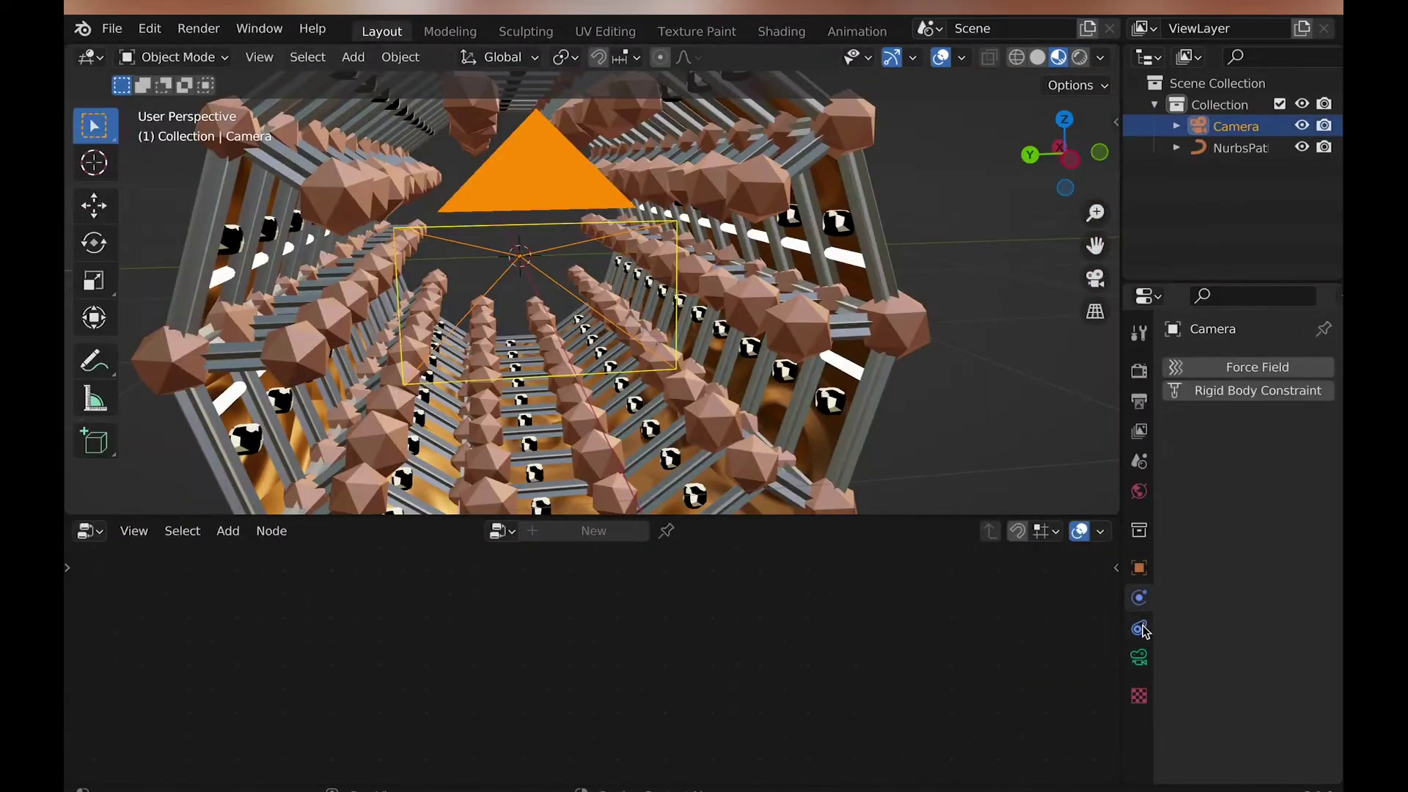
- Give the camera a Follow Path constraint targeting NurbsPath and animate the path
left_click(1141, 629)
left_click(1244, 371)
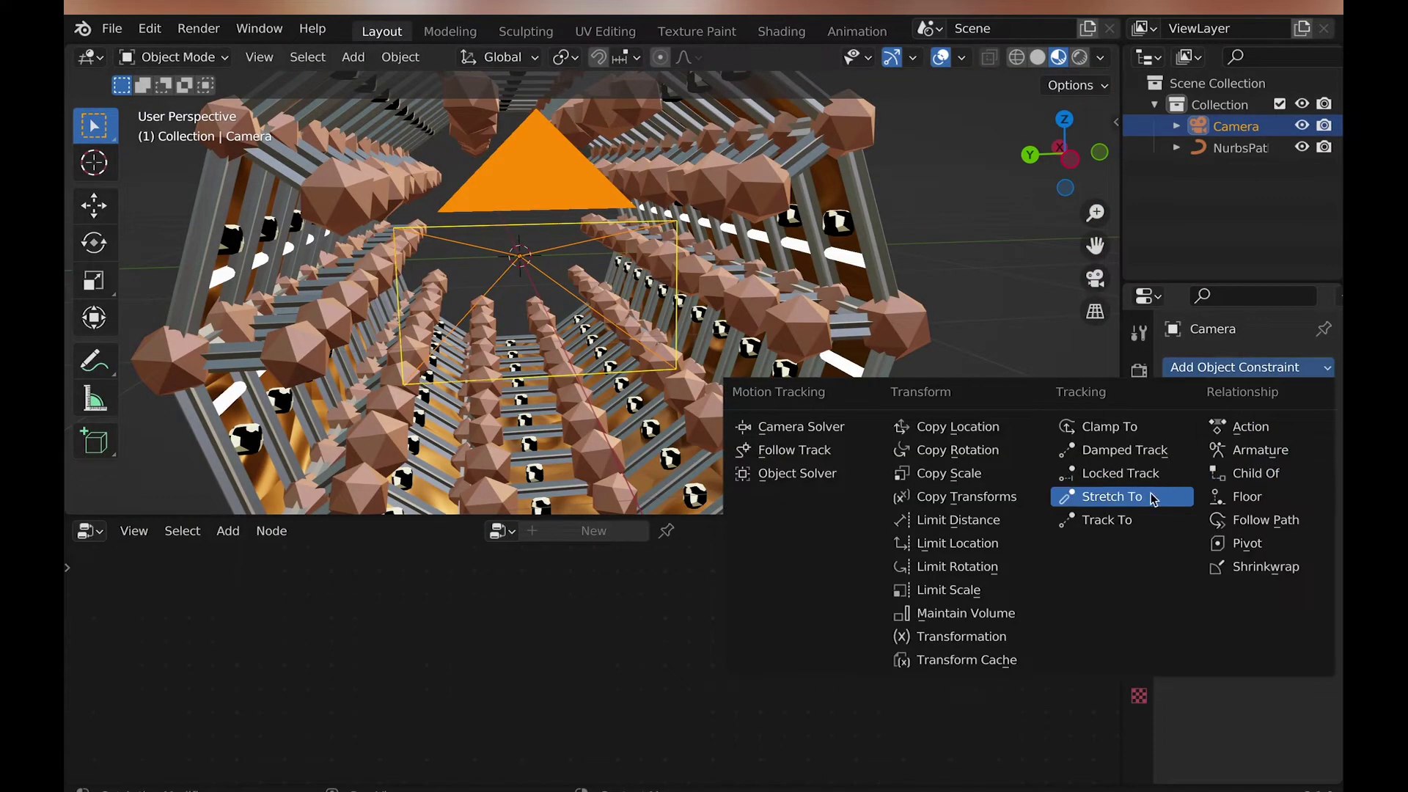
left_click(1257, 520)
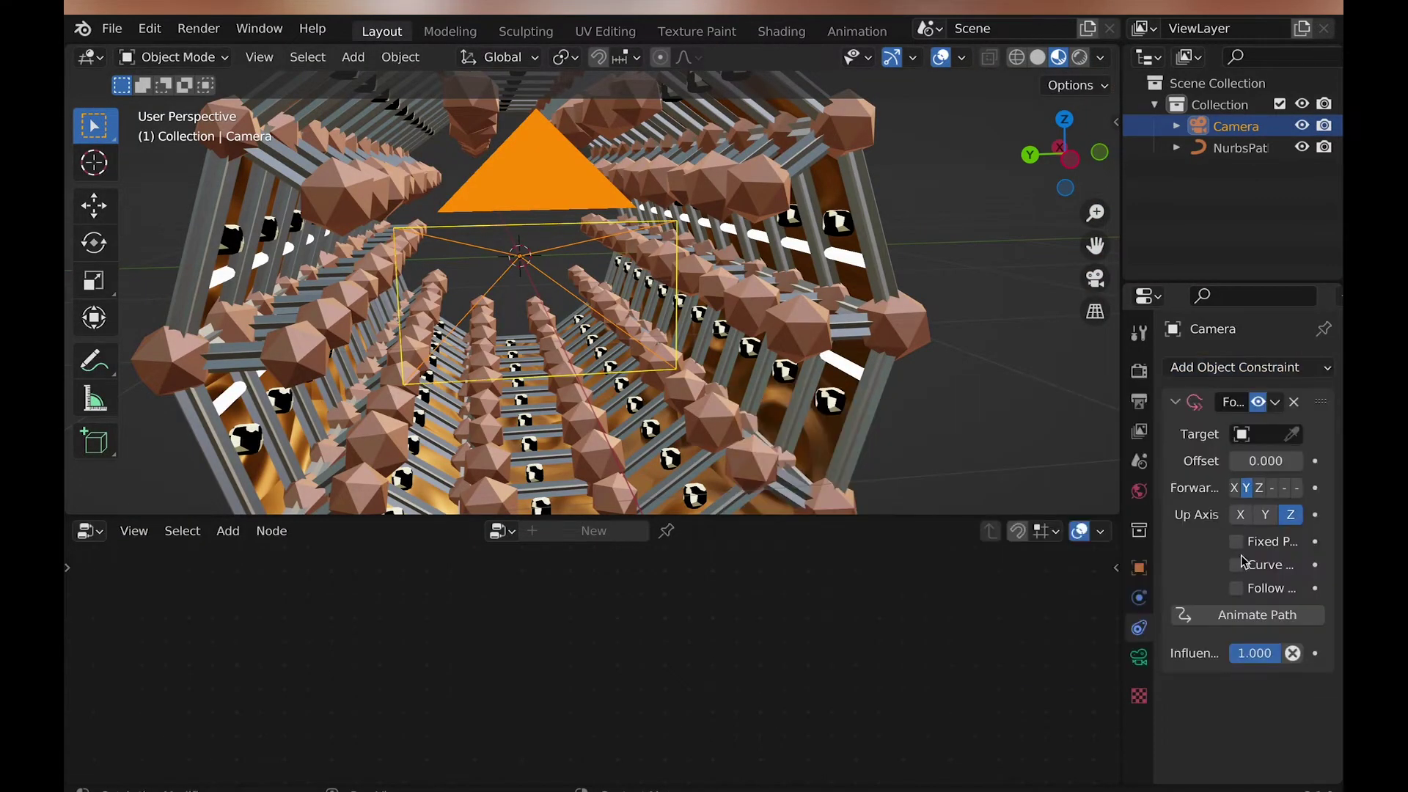
left_click(1300, 435)
left_click(842, 334)
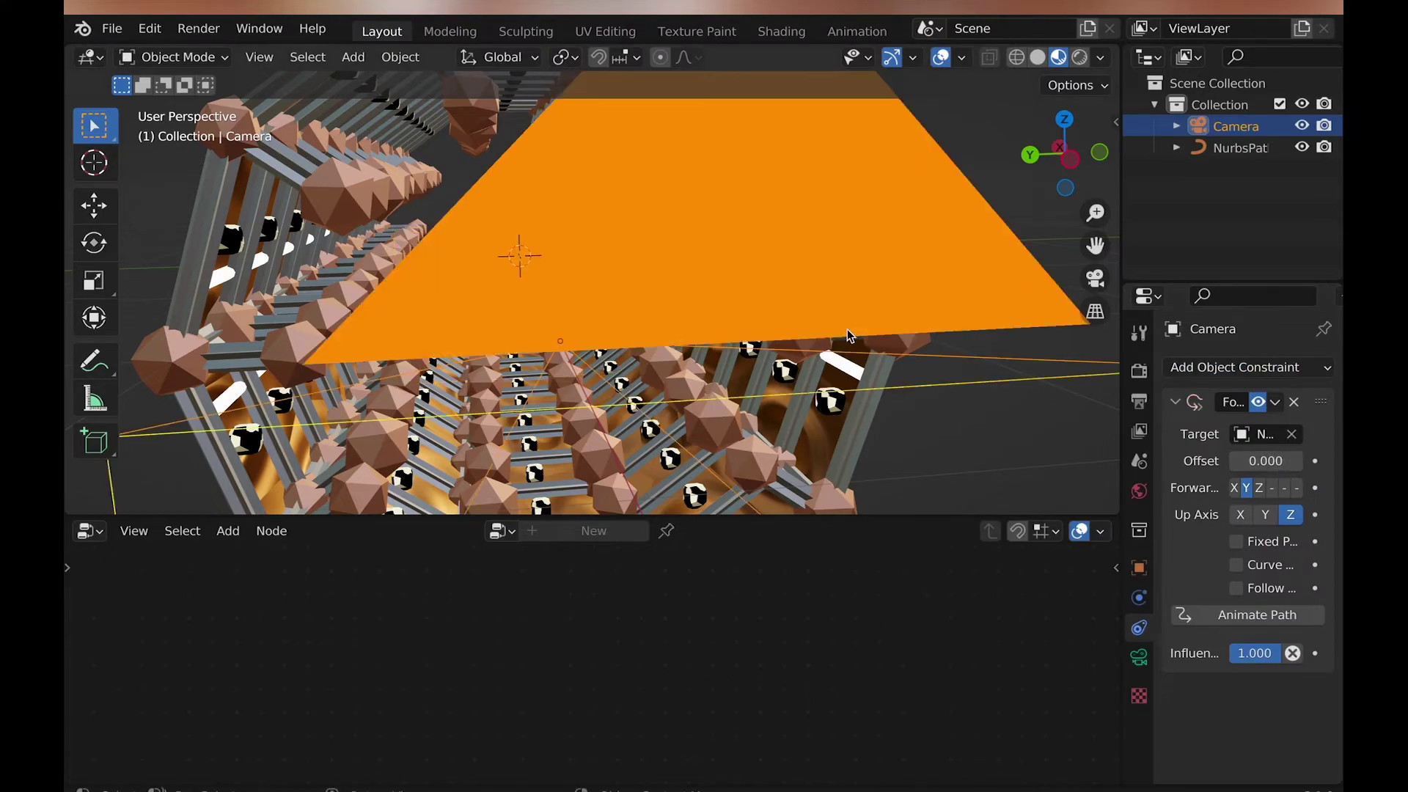
mouse_move(842, 334)
middle_mouse_down()
mouse_move(821, 327)
mouse_move(840, 336)
middle_mouse_up()
scroll(842, 334, "down", 10)
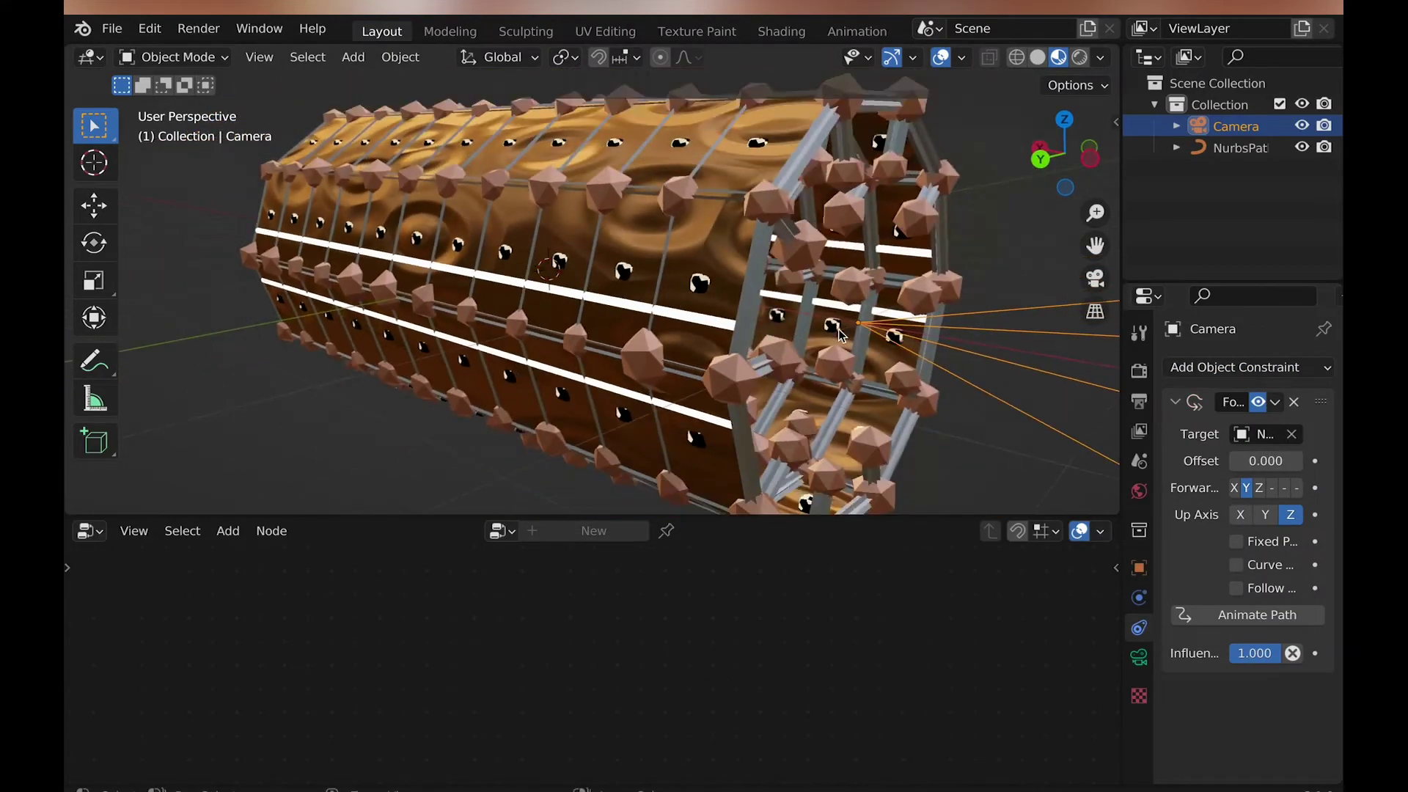
left_click(1220, 617)
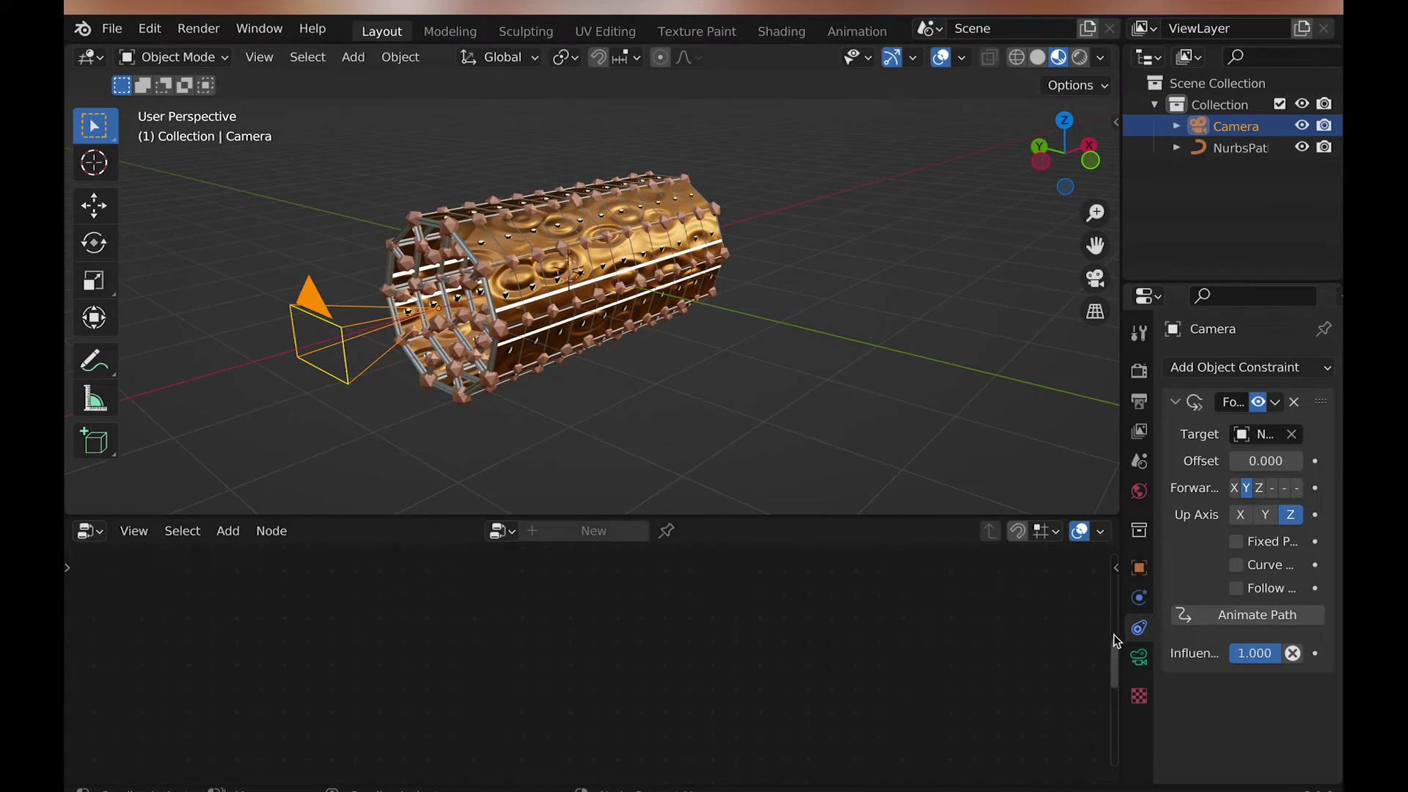
- Set the NurbsPath's Path Animation frames to 250 and preview the camera flight
left_click(1238, 148)
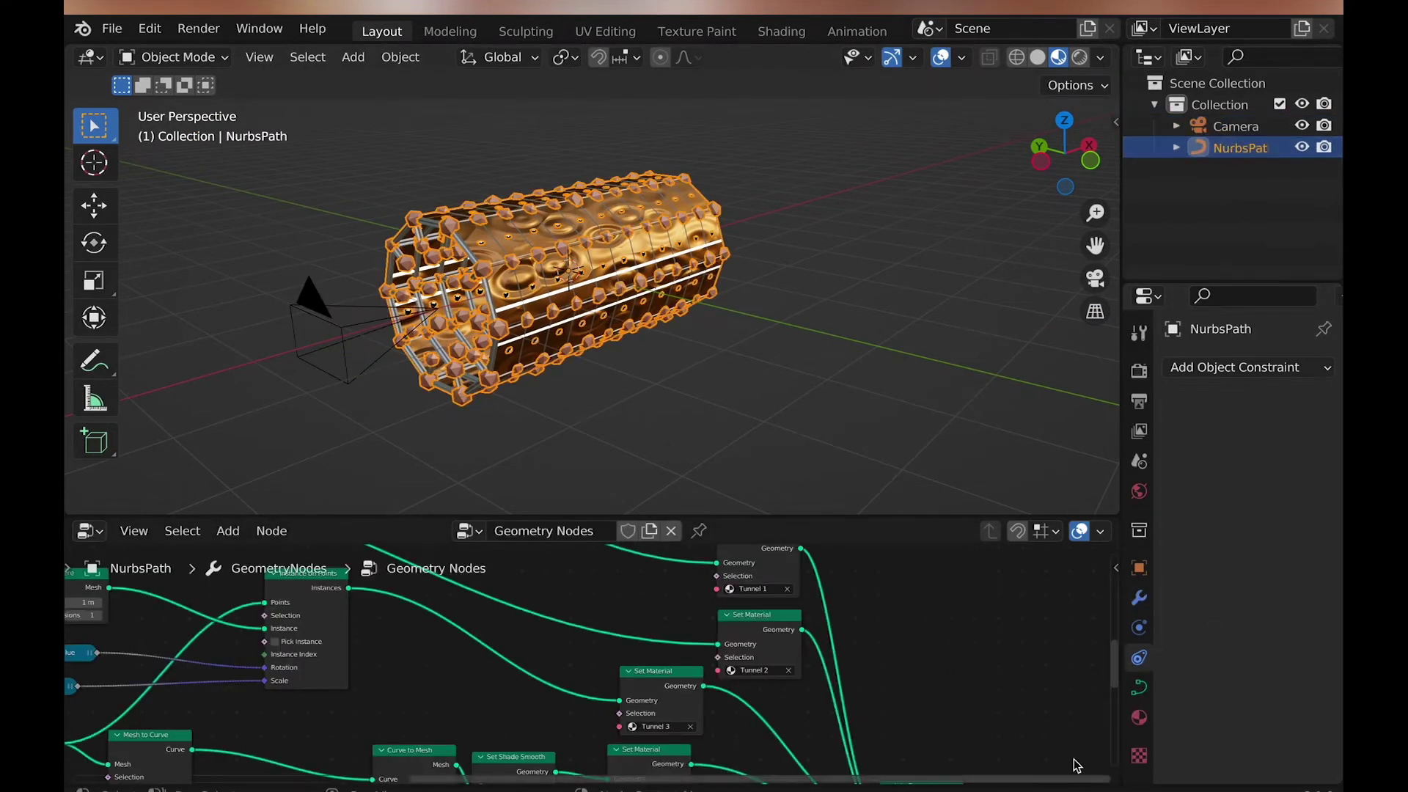
left_click(1141, 691)
scroll(1218, 664, "down", 5)
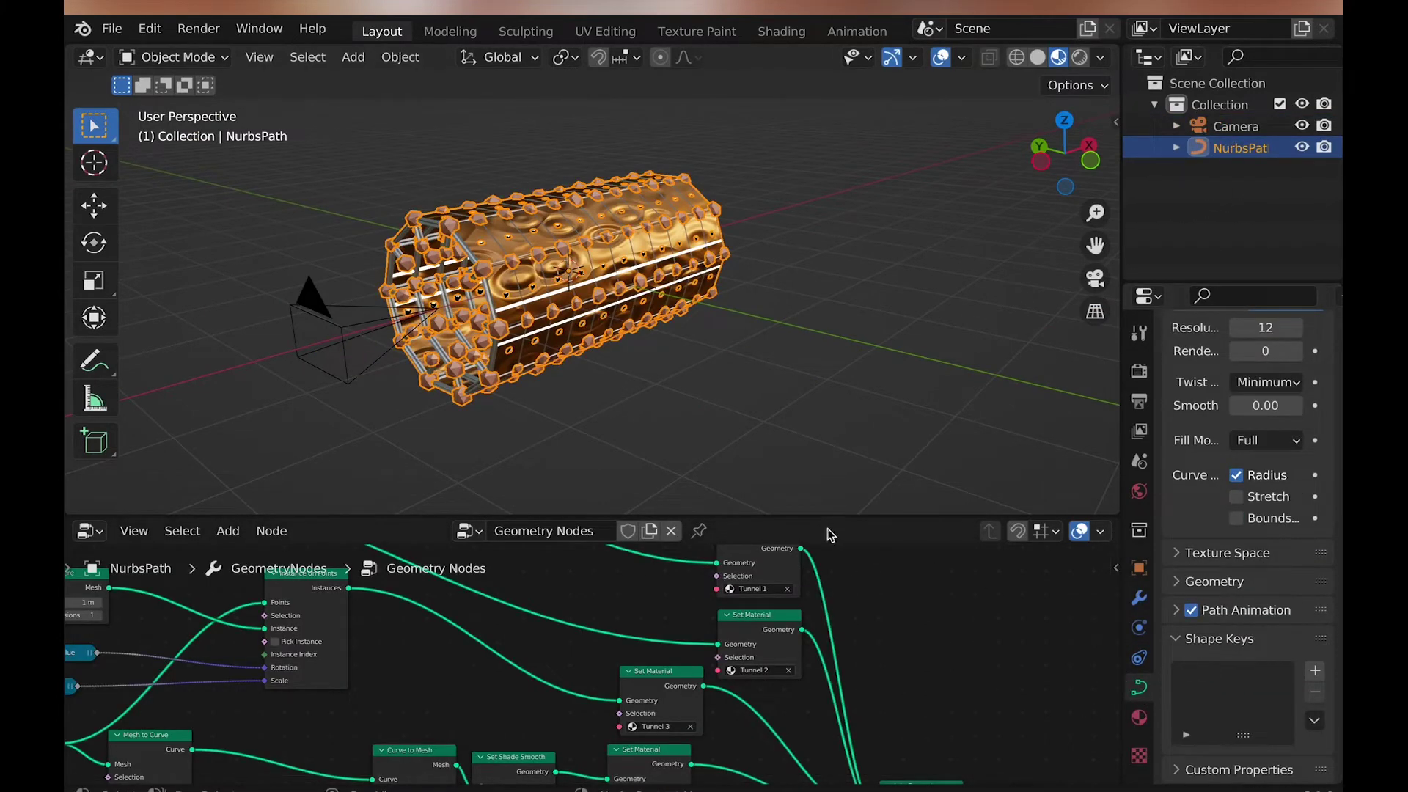
left_click_drag(829, 516, 829, 614)
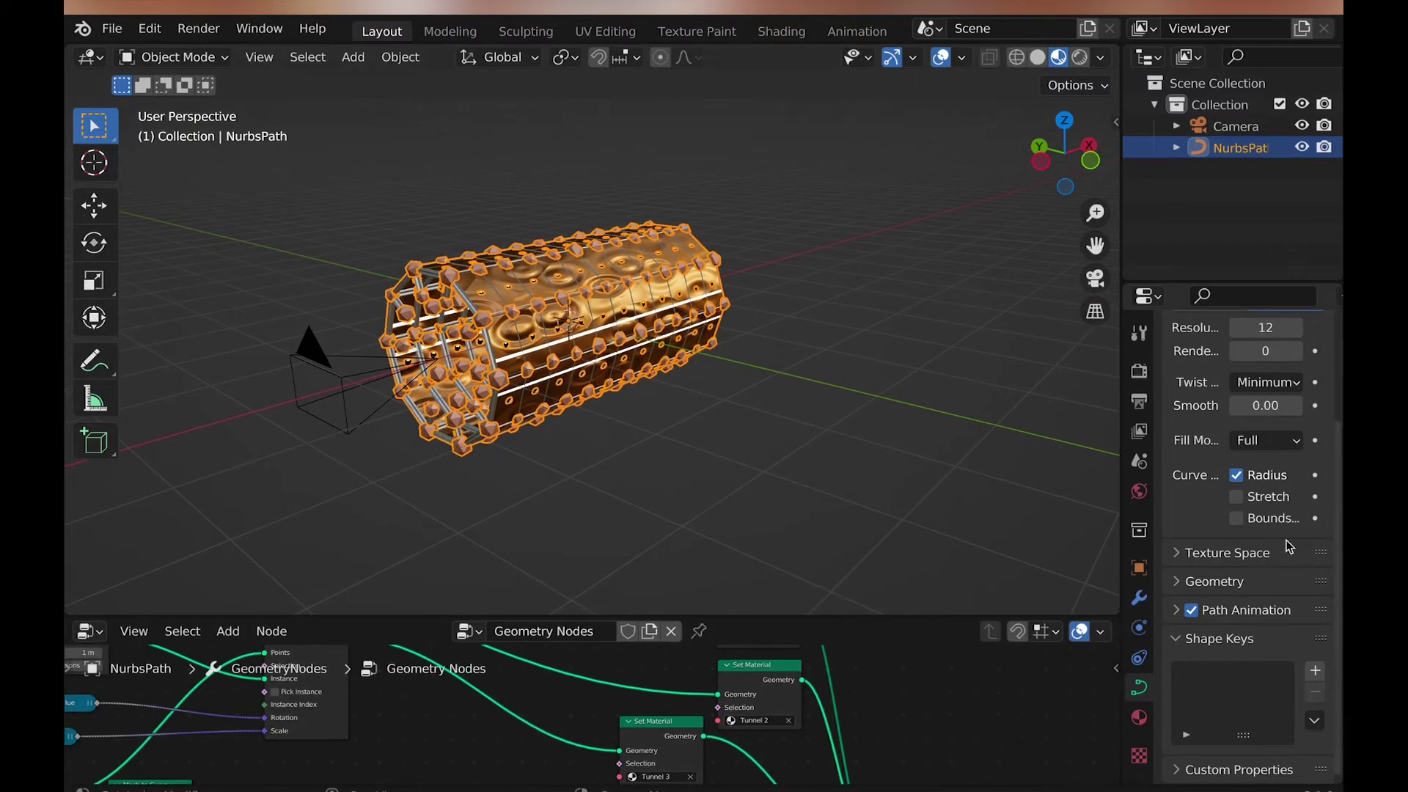
left_click(1218, 610)
scroll(1247, 609, "down", 2)
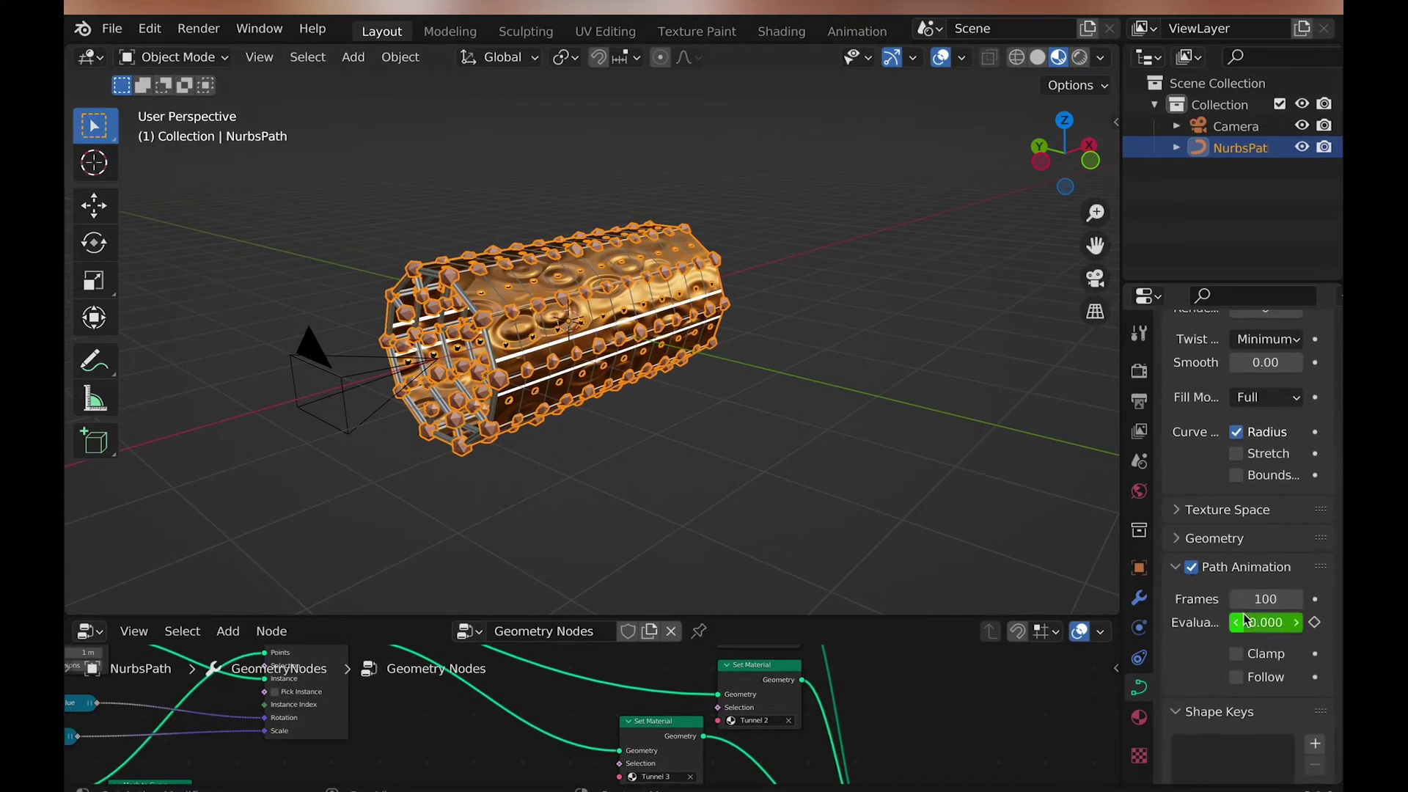
double_click(1254, 600)
type("2")
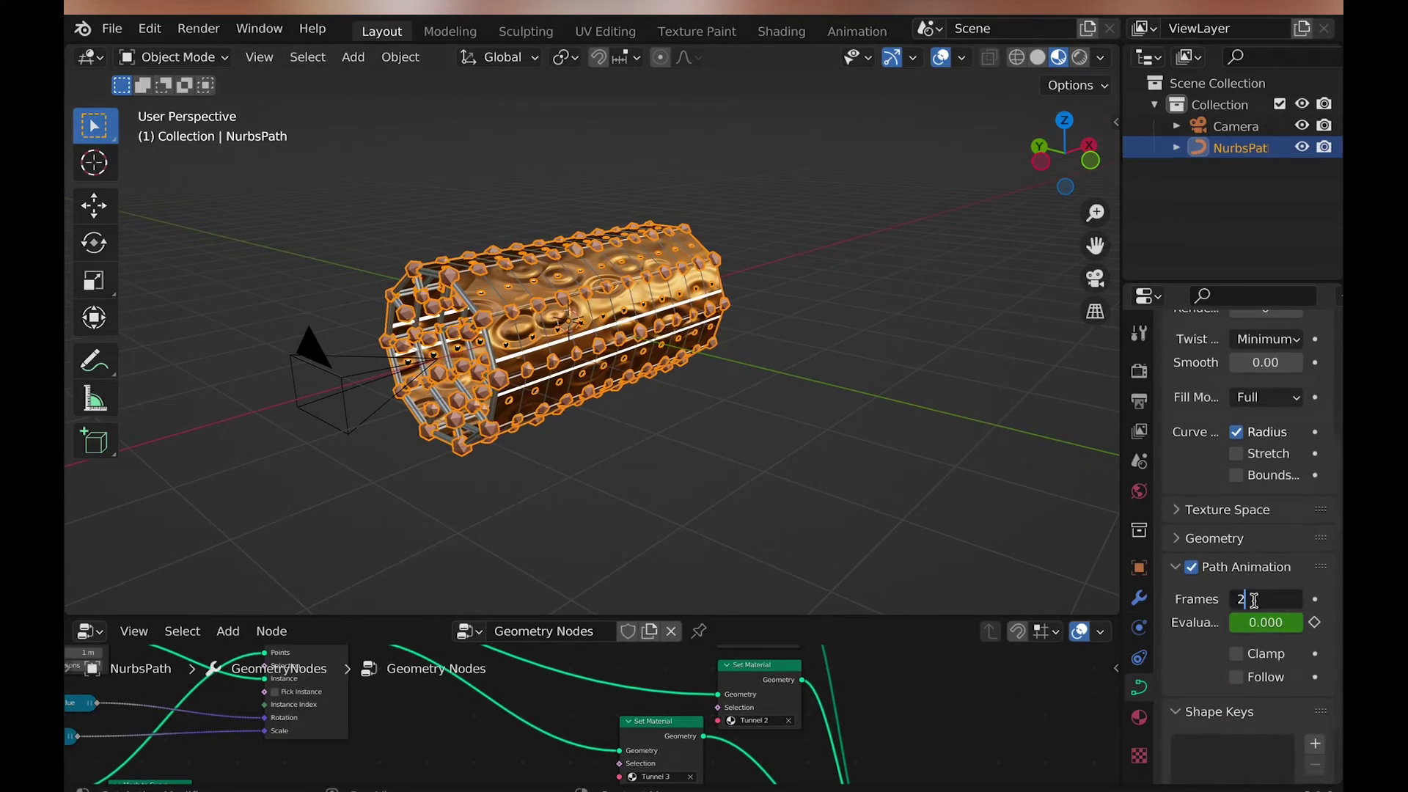
type("50")
key("Return")
key("KP_0")
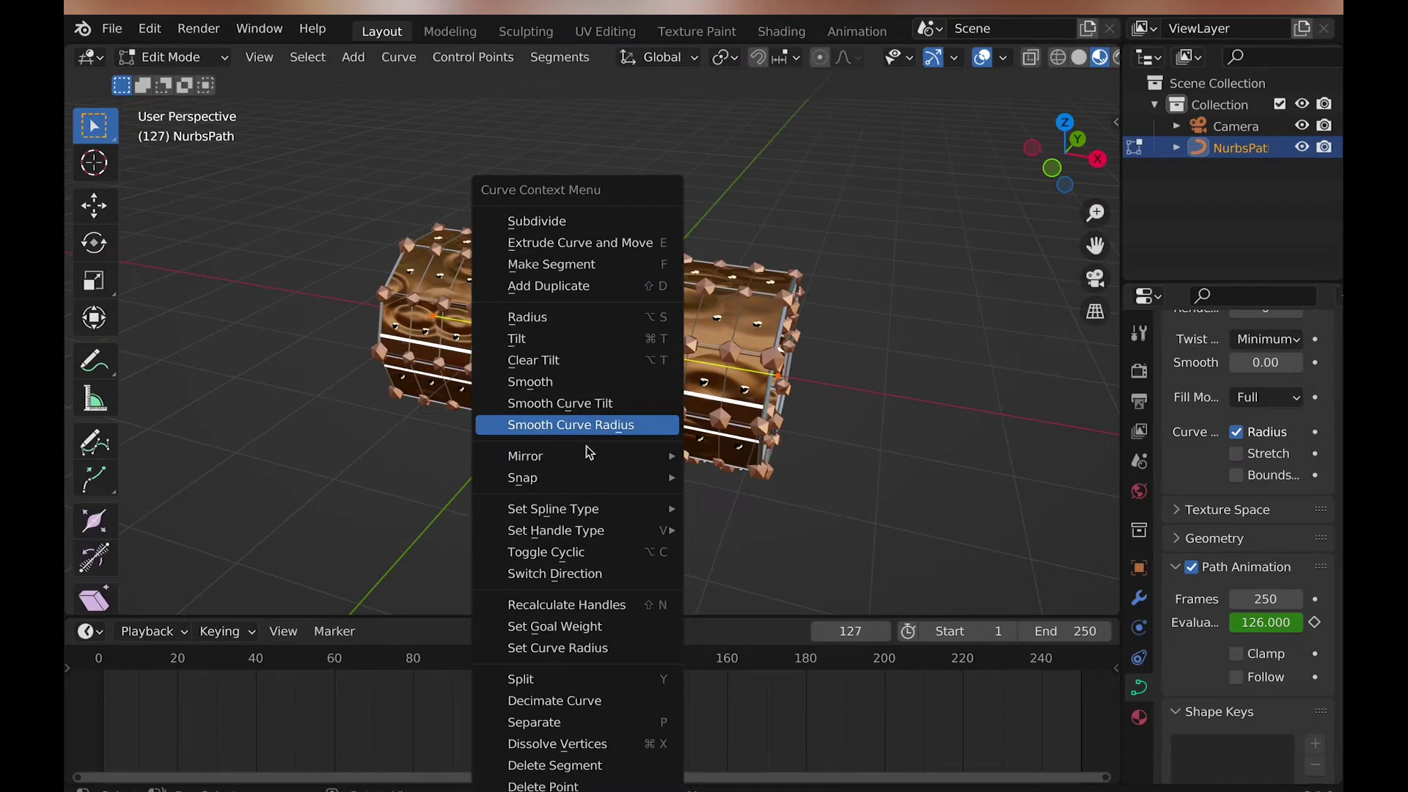
- Reverse the curve's direction and switch to front orthographic view
left_click(559, 574)
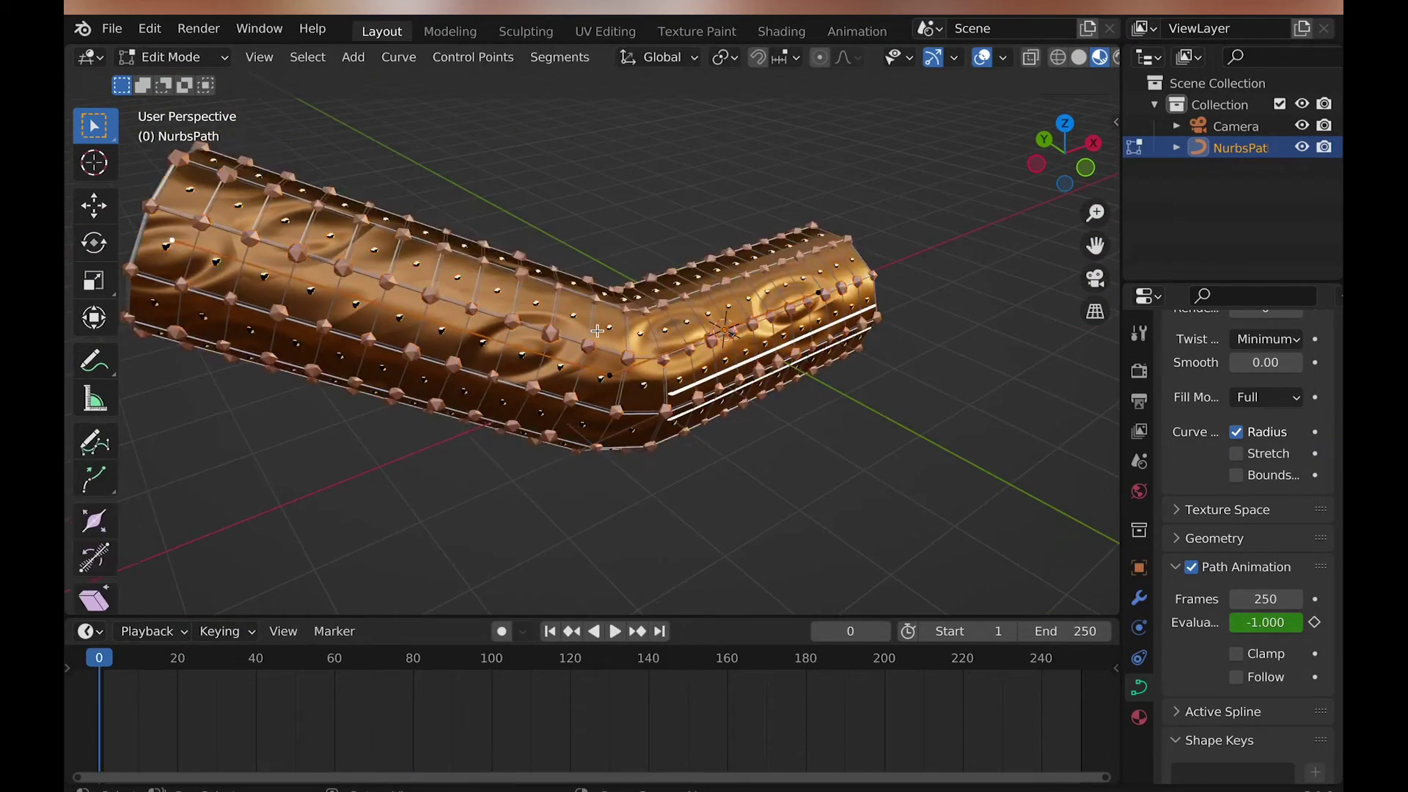
scroll(566, 366, "down", 6)
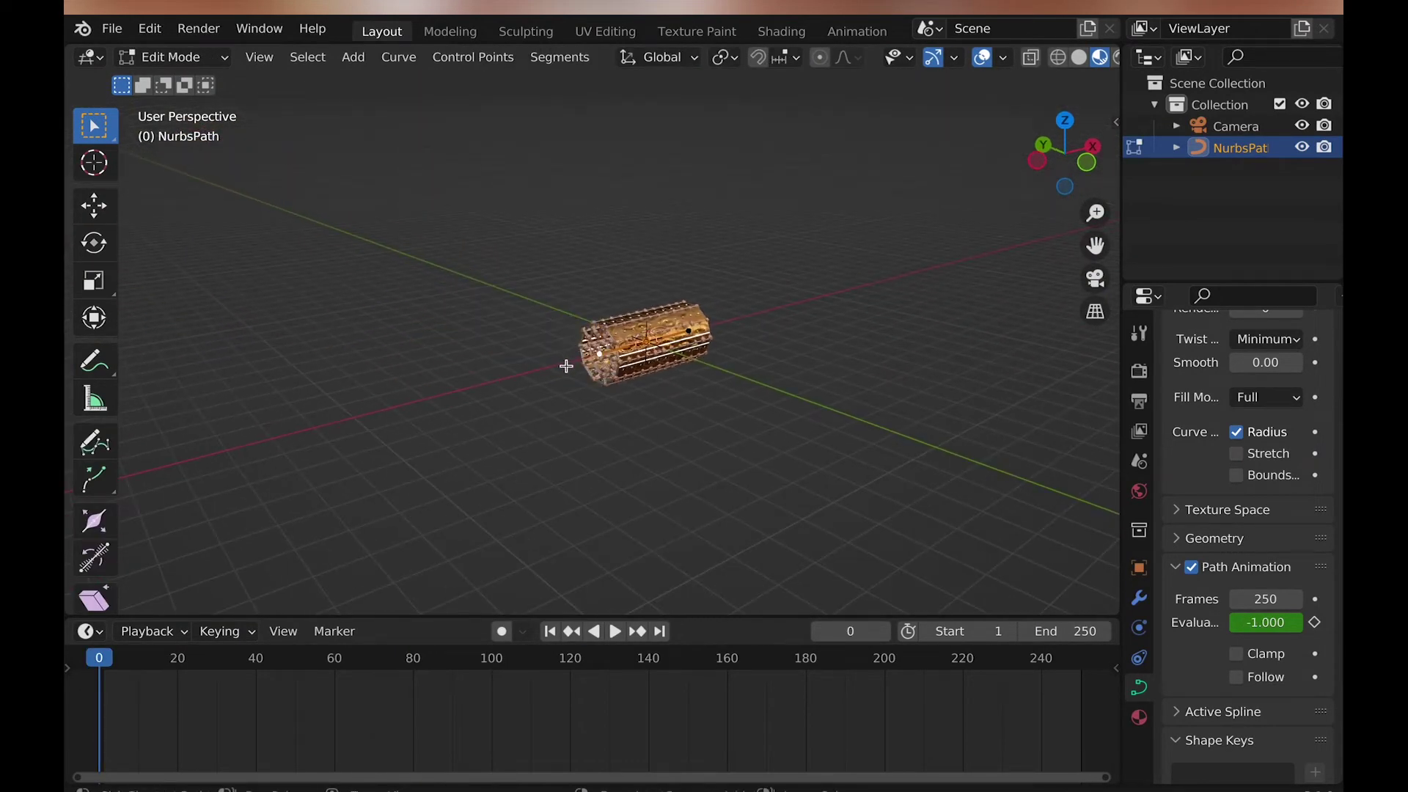
scroll(566, 365, "up", 4)
scroll(610, 367, "down", 5)
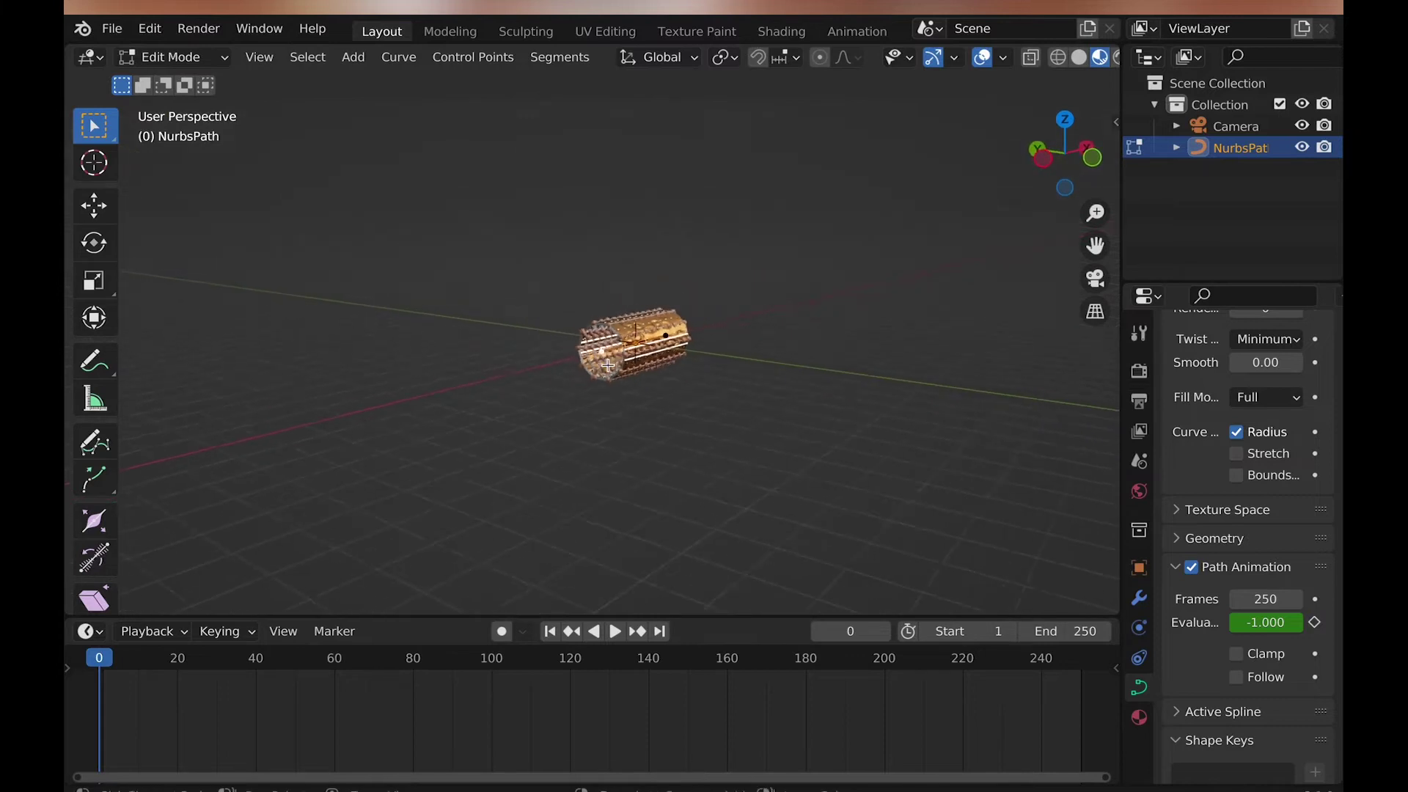
middle_click_drag(610, 367, 661, 362)
key("KP_1")
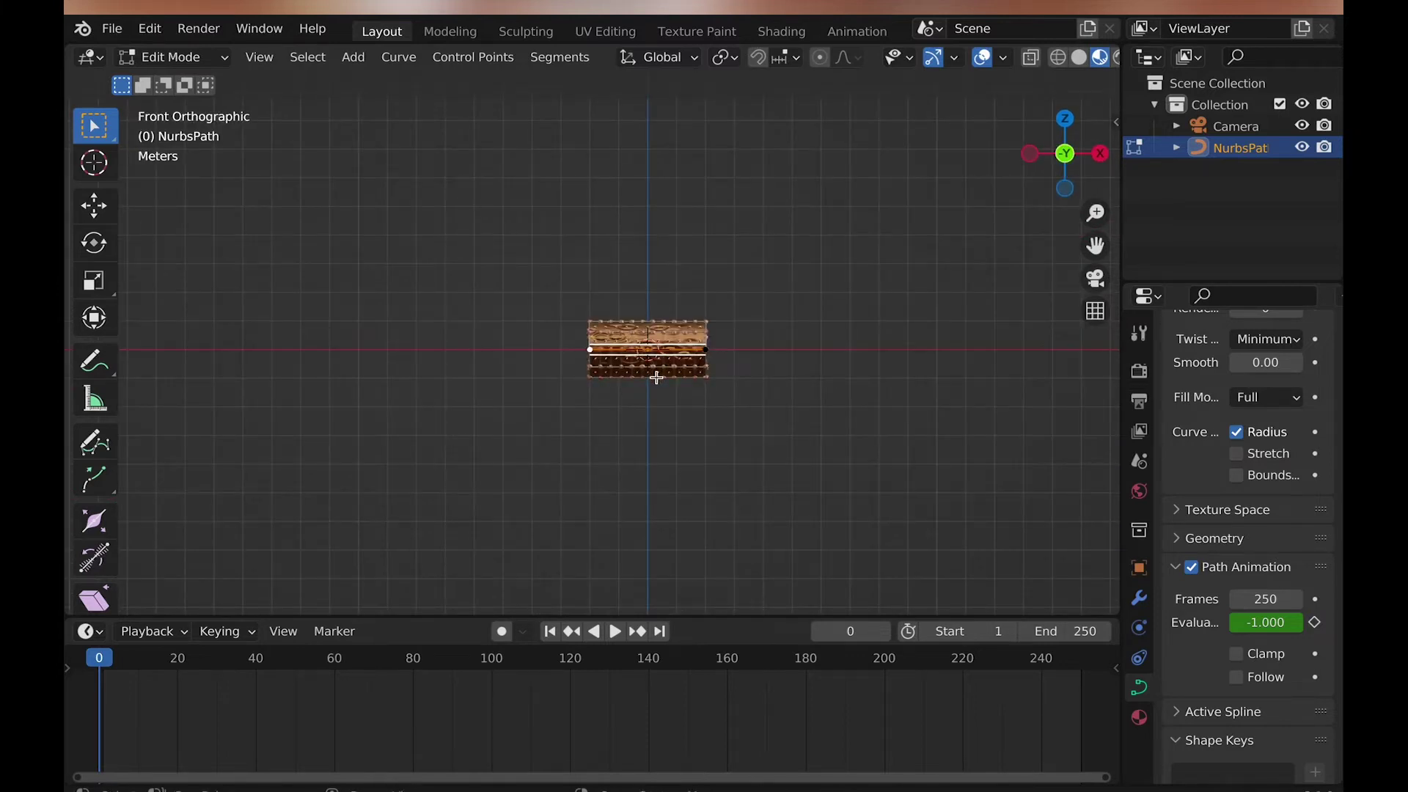
- Extrude four new curve points zigzagging upward, then leave Edit Mode
key("e")
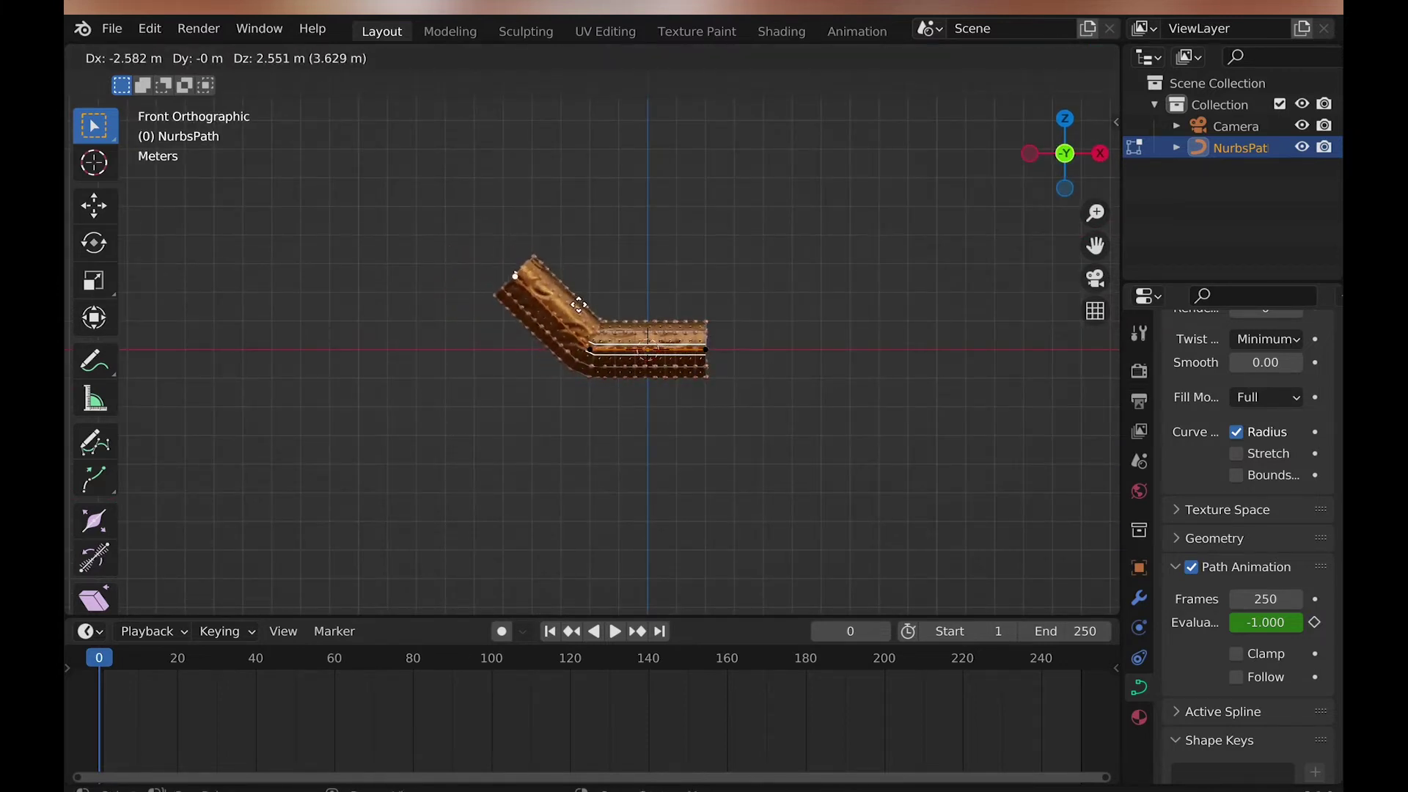
left_click(578, 305)
key("e")
left_click(601, 145)
key("e")
left_click(528, 73)
scroll(494, 472, "down", 2)
key("e")
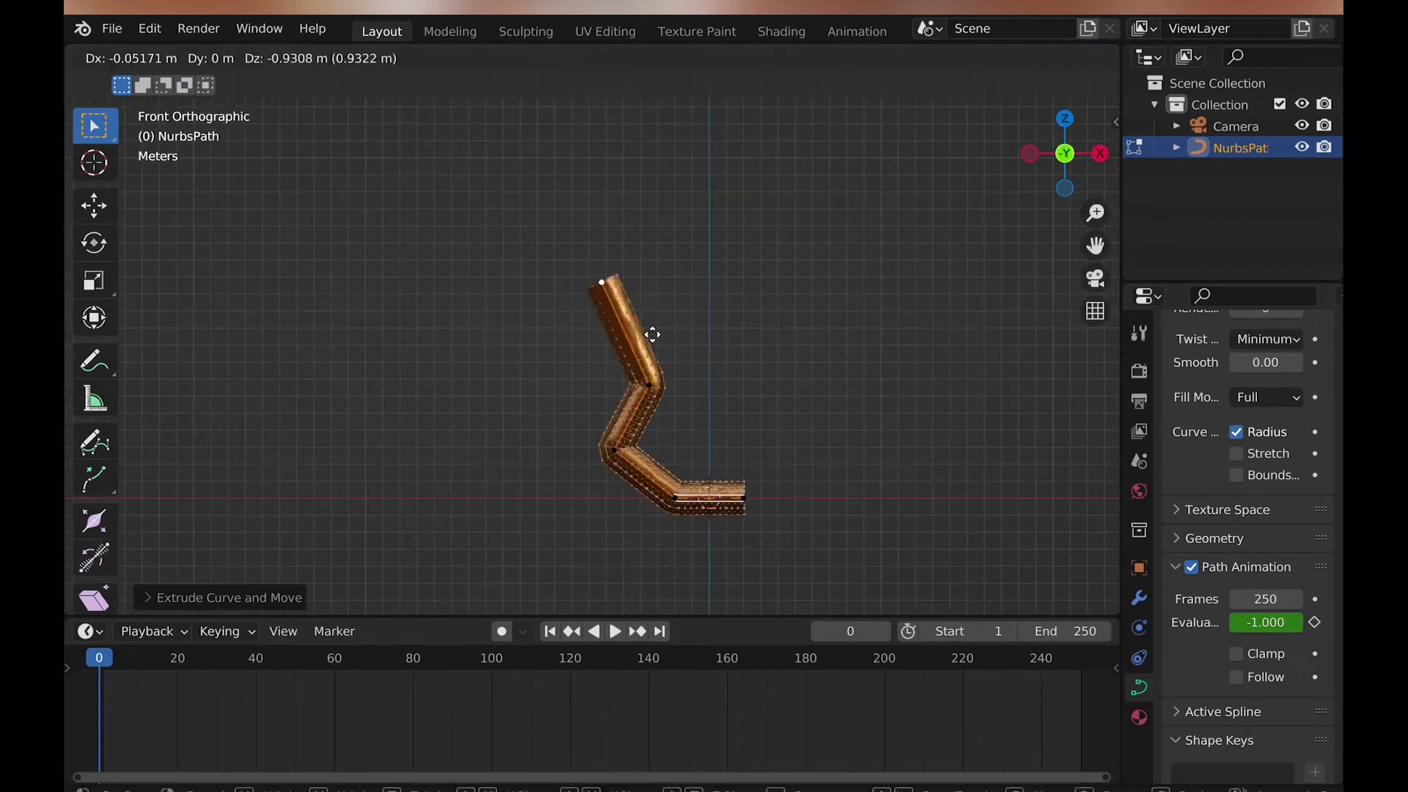
left_click(459, 487)
middle_click_drag(460, 487, 465, 495)
key("Tab")
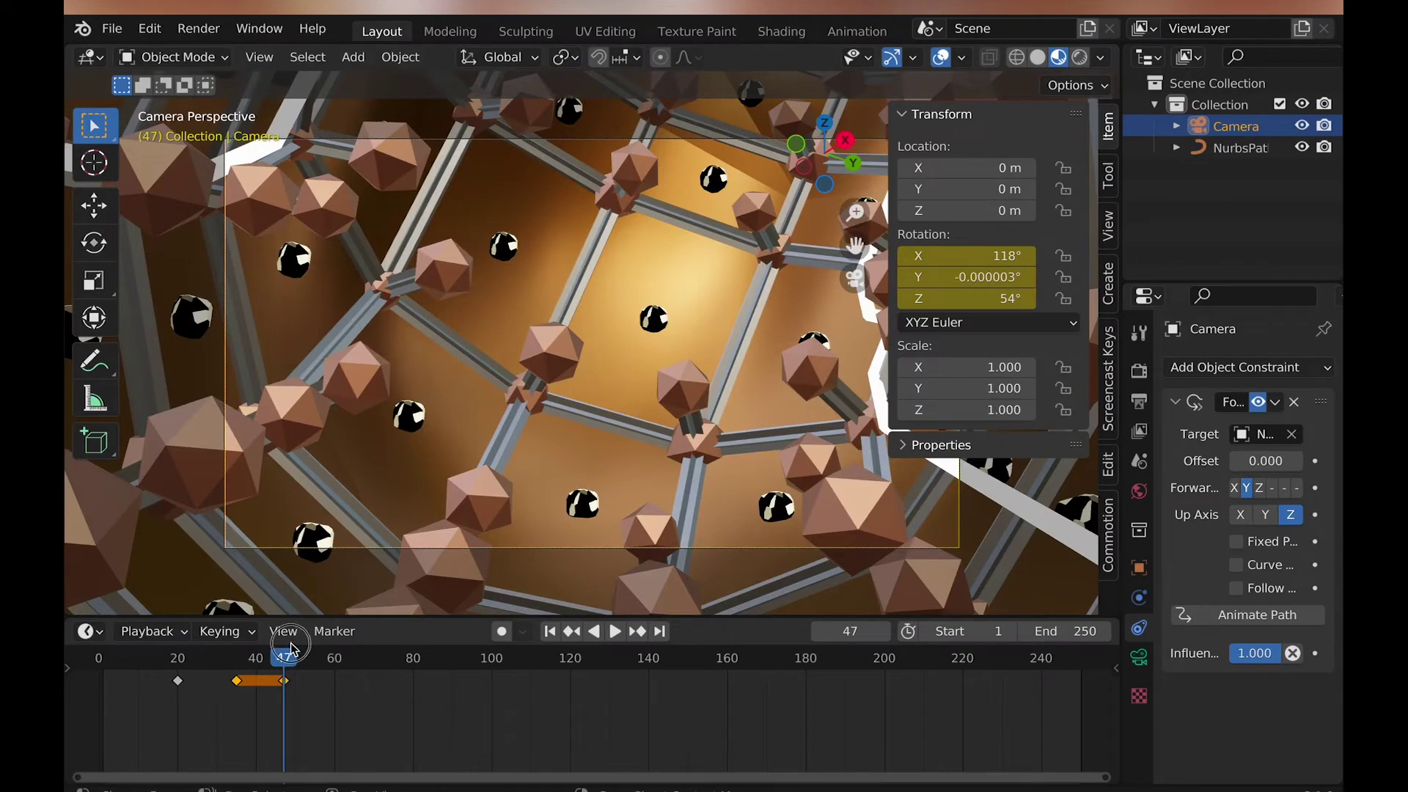
- At frame 70, raise the camera's X rotation from 118° to 193°
left_click_drag(286, 664, 375, 664)
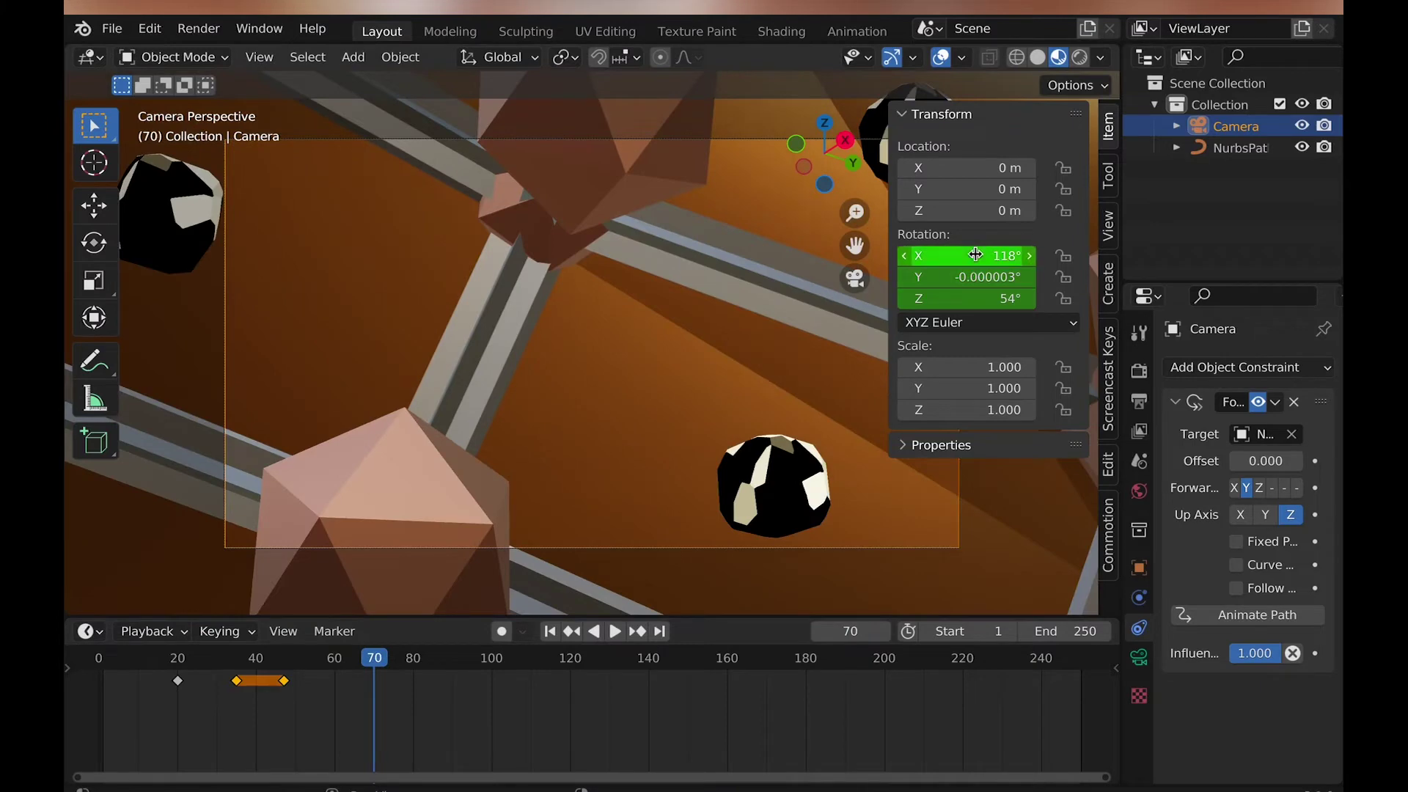
left_click_drag(976, 255, 1093, 256)
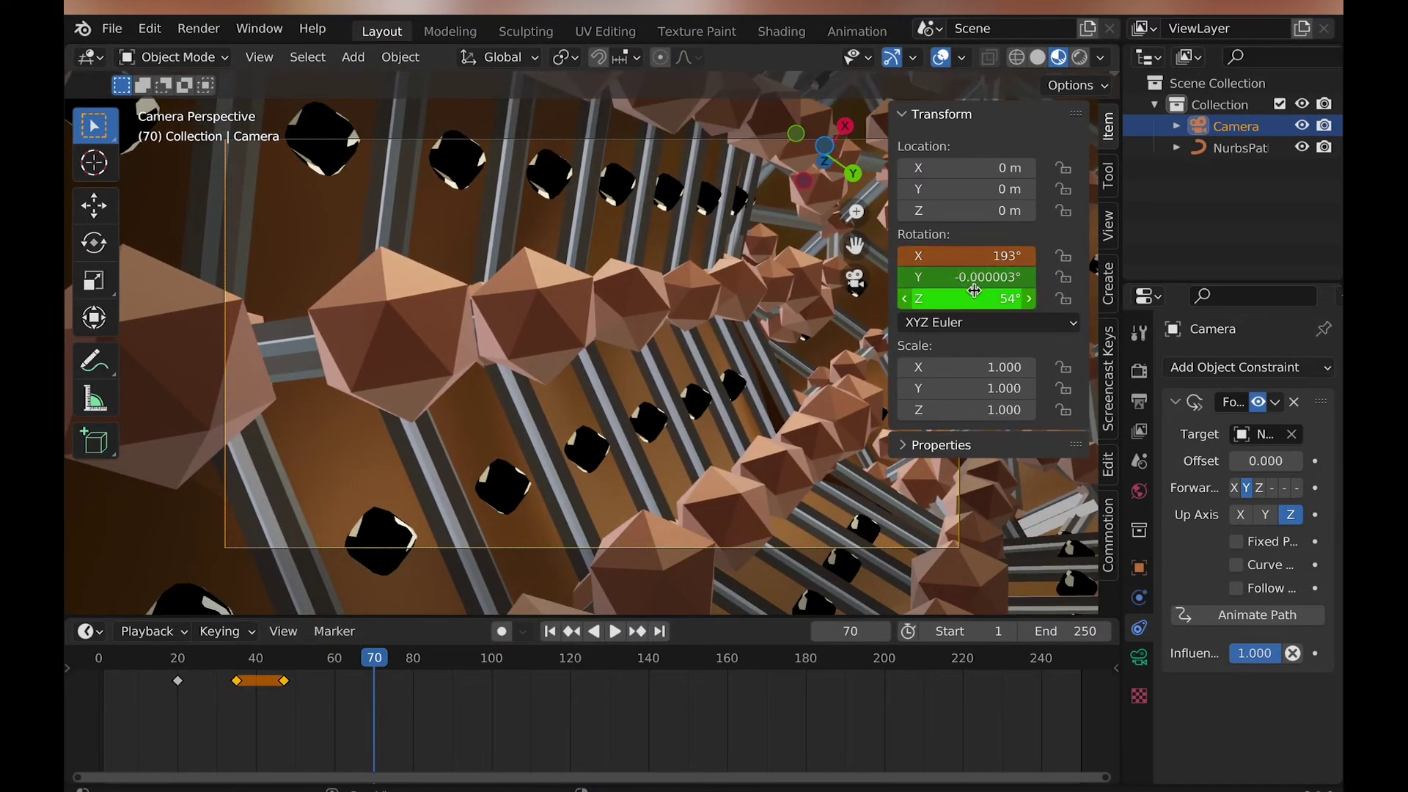